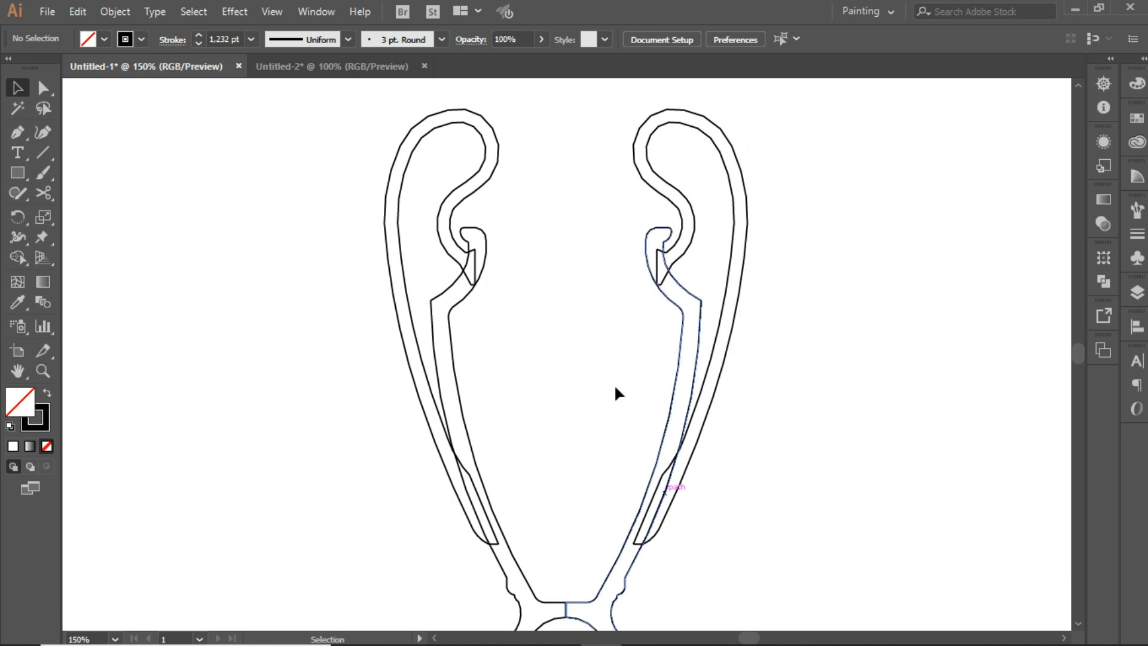
Delete the outlines of the left half and the right handle, keeping only the right body profile
{"action": "scroll", "coordinate": [577, 290], "scroll_direction": "down", "scroll_amount": 2}
{"action": "scroll", "coordinate": [577, 295], "scroll_direction": "down", "scroll_amount": 1}
{"action": "scroll", "coordinate": [578, 298], "scroll_direction": "up", "scroll_amount": 3}
{"action": "scroll", "coordinate": [579, 299], "scroll_direction": "down", "scroll_amount": 3}
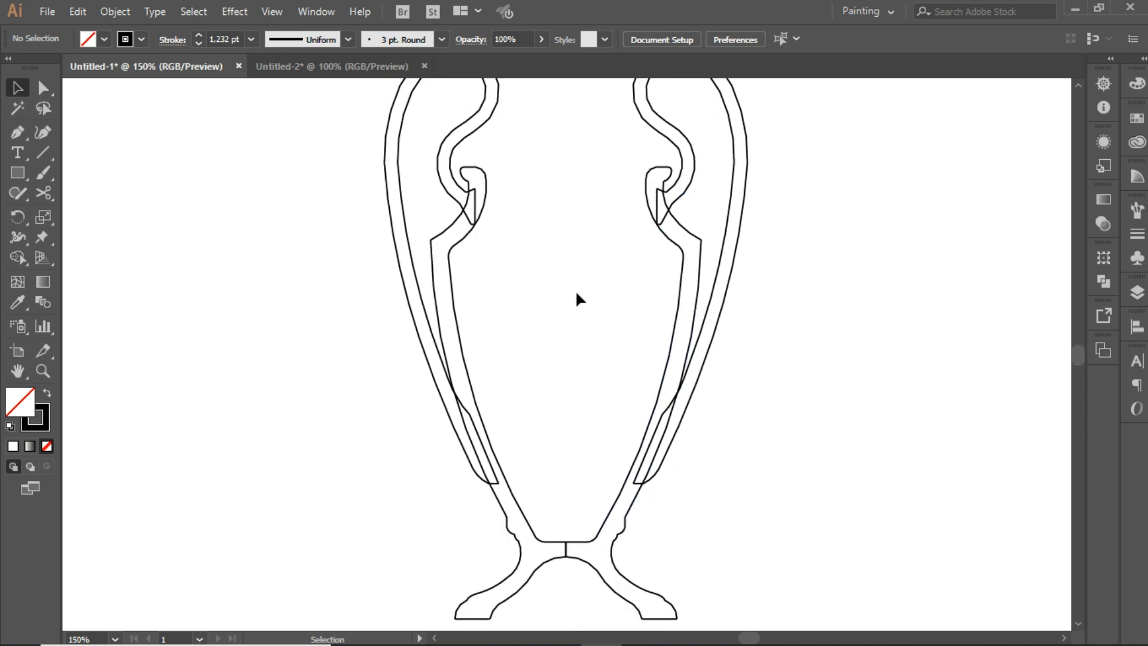
{"action": "key", "text": "ctrl+minus"}
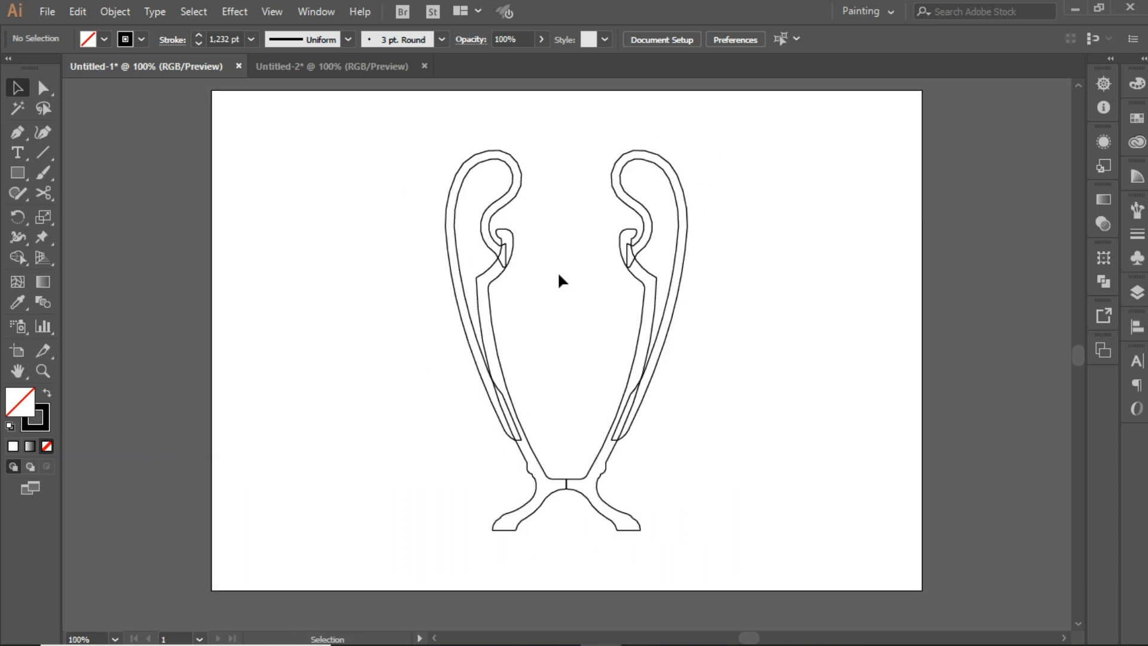
{"action": "left_click", "coordinate": [513, 251]}
{"action": "key", "text": "Delete"}
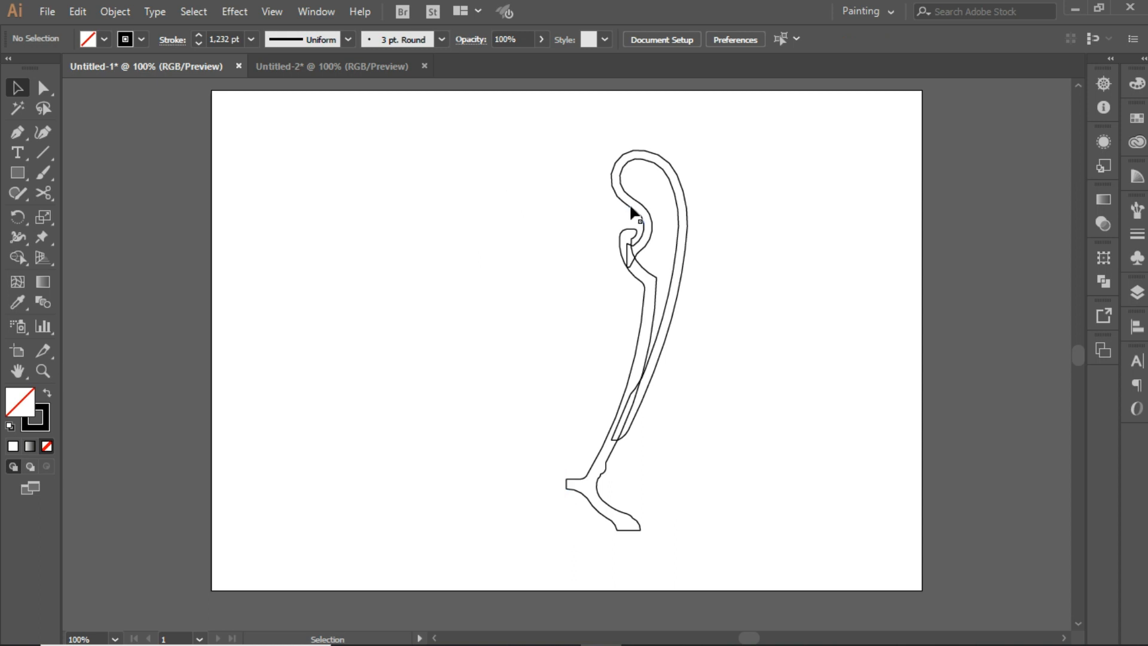
{"action": "left_click", "coordinate": [730, 232]}
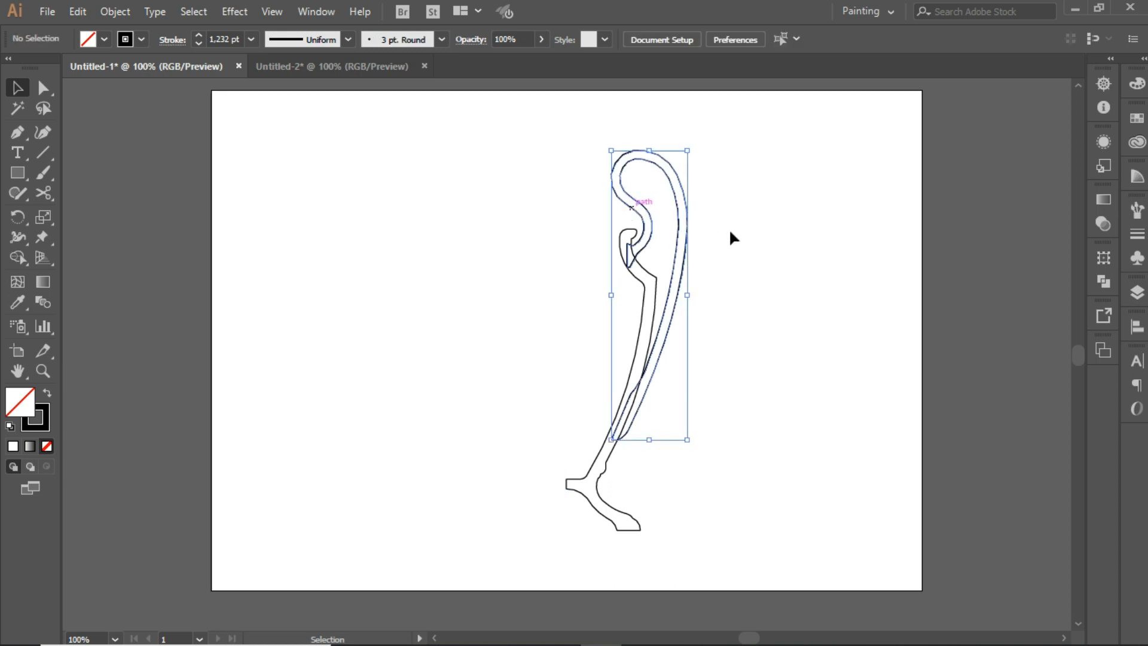
{"action": "key", "text": "Delete"}
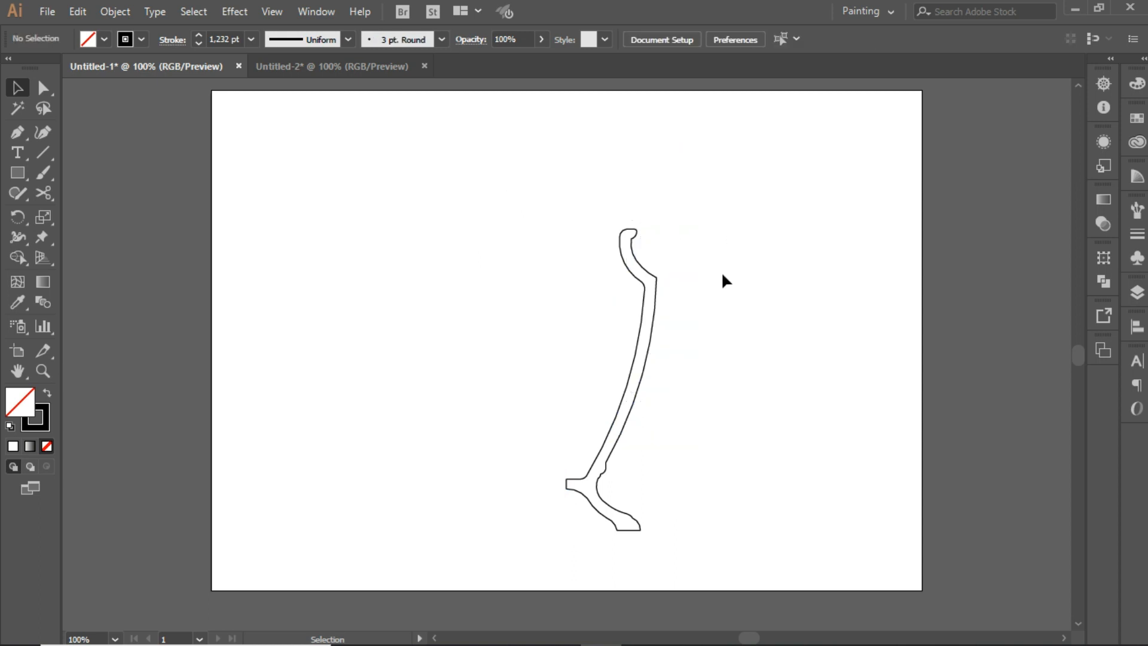
View the handle outline in the Untitled-2 document, clear its selection, and return to Untitled-1
{"action": "left_click", "coordinate": [318, 67]}
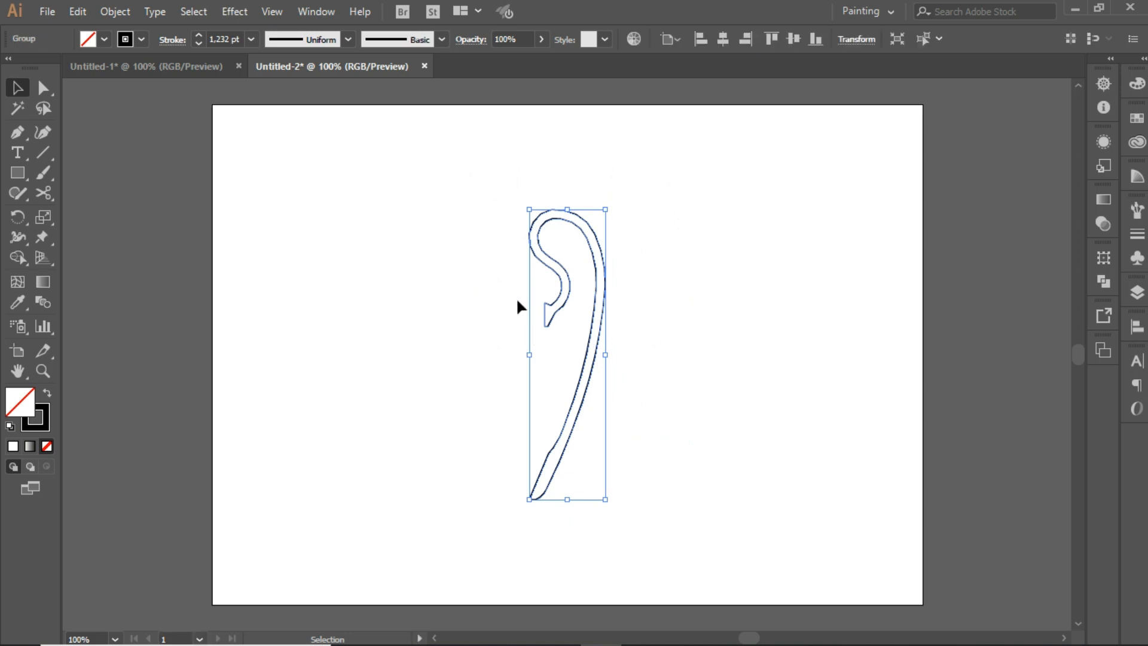
{"action": "left_click", "coordinate": [452, 287]}
{"action": "left_click", "coordinate": [146, 67]}
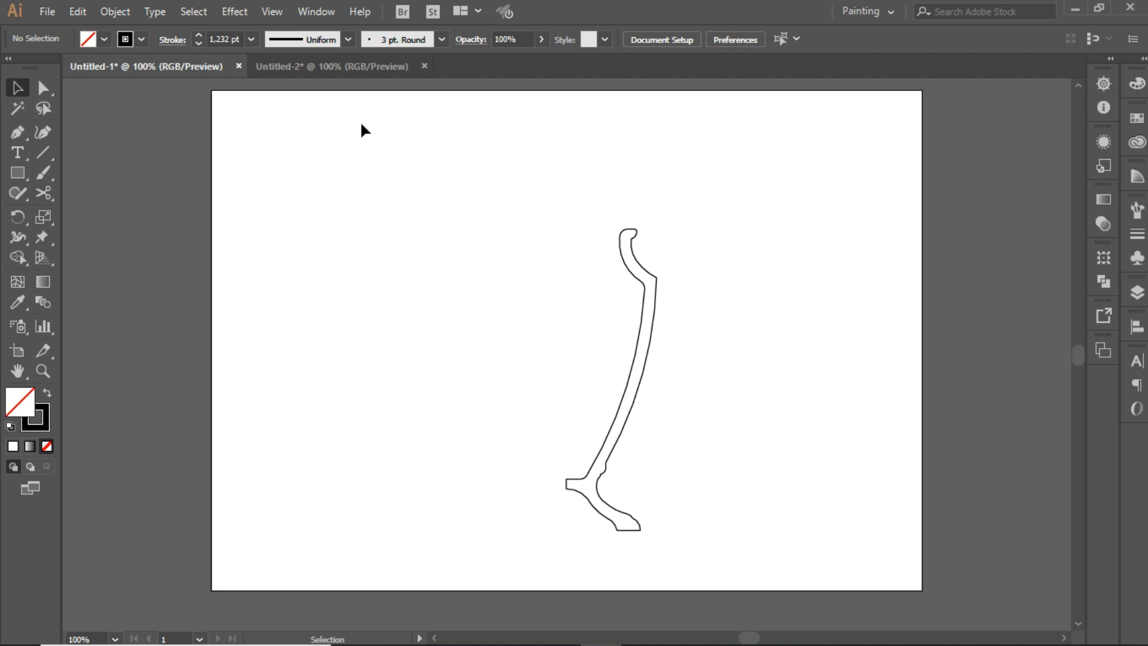
Export the body profile to the Desktop as an AutoCAD Drawing (DWG) named ucl1, accepting the shown DXF/DWG options
{"action": "left_click", "coordinate": [47, 12]}
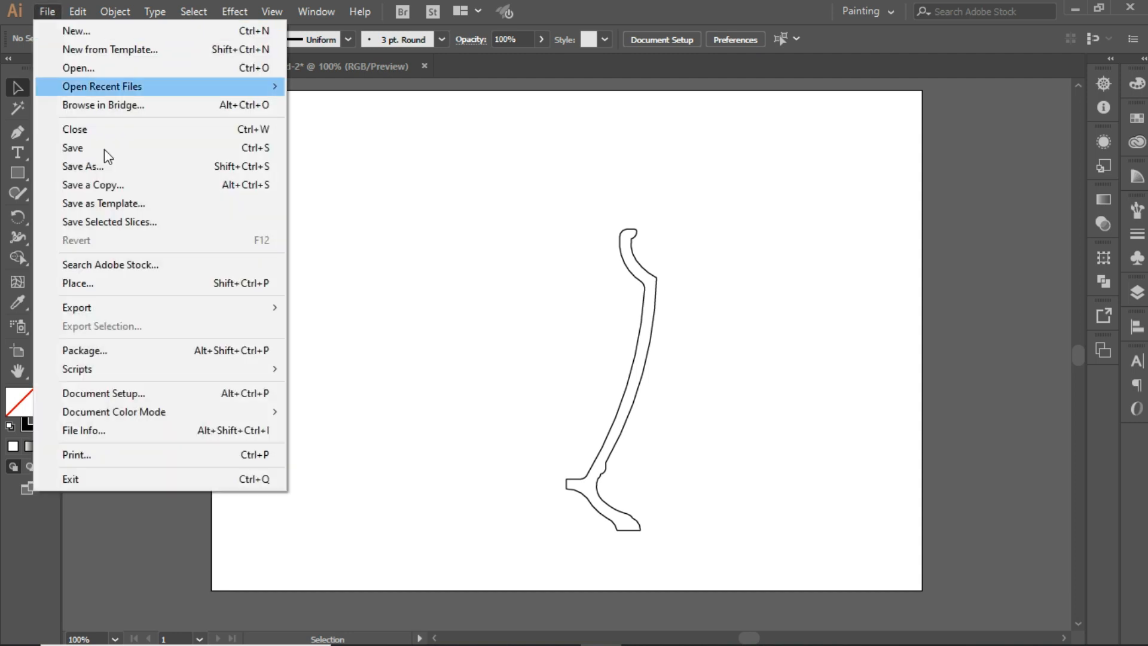
{"action": "mouse_move", "coordinate": [128, 307]}
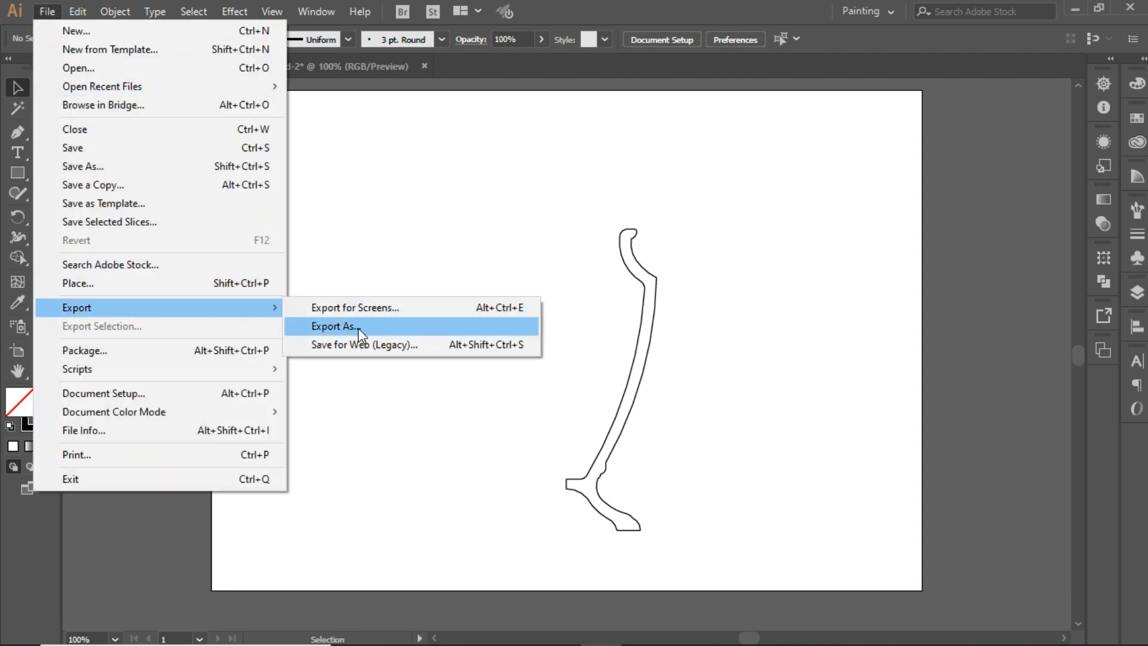
{"action": "left_click", "coordinate": [358, 328]}
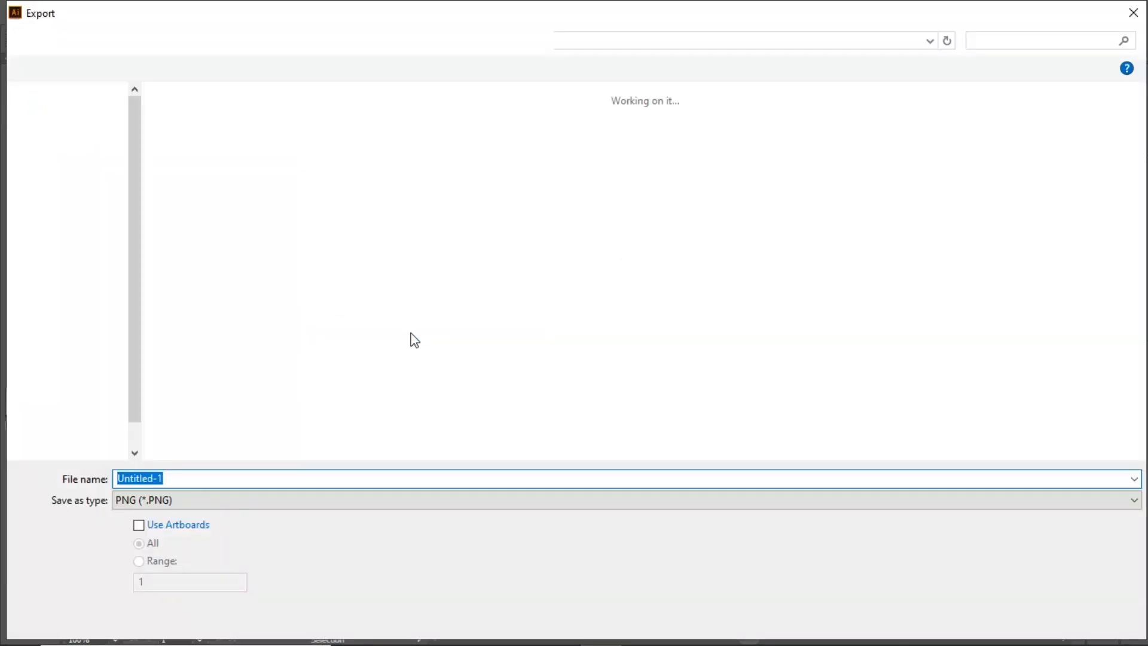
{"action": "left_click", "coordinate": [285, 501]}
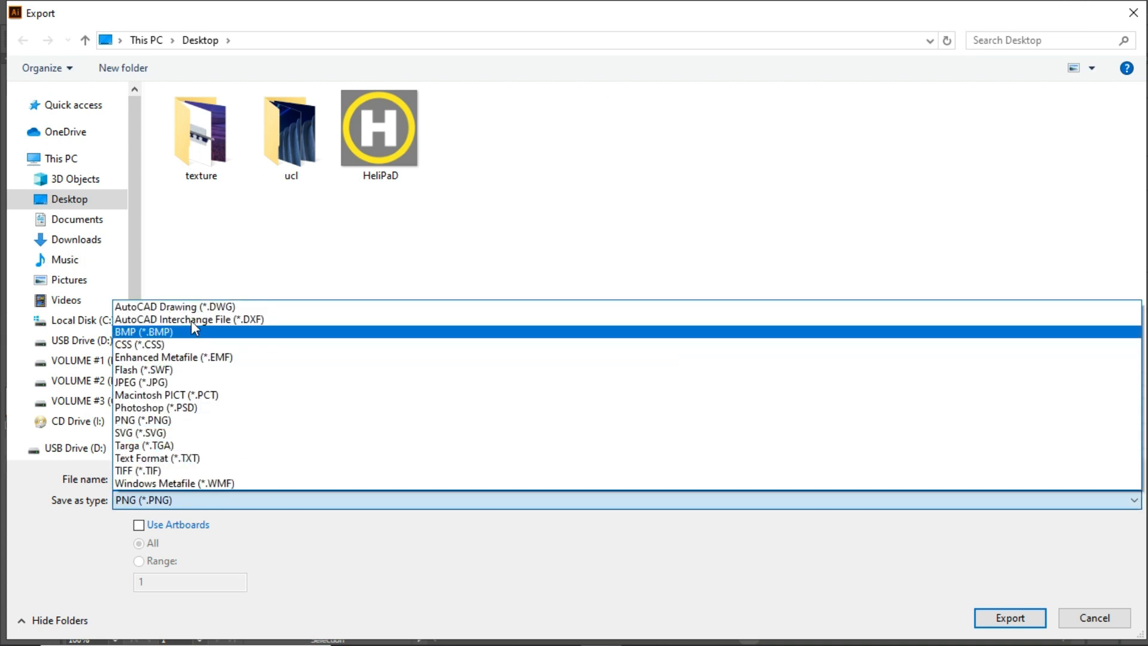
{"action": "left_click", "coordinate": [214, 307]}
{"action": "left_click", "coordinate": [205, 477]}
{"action": "type", "text": "u"}
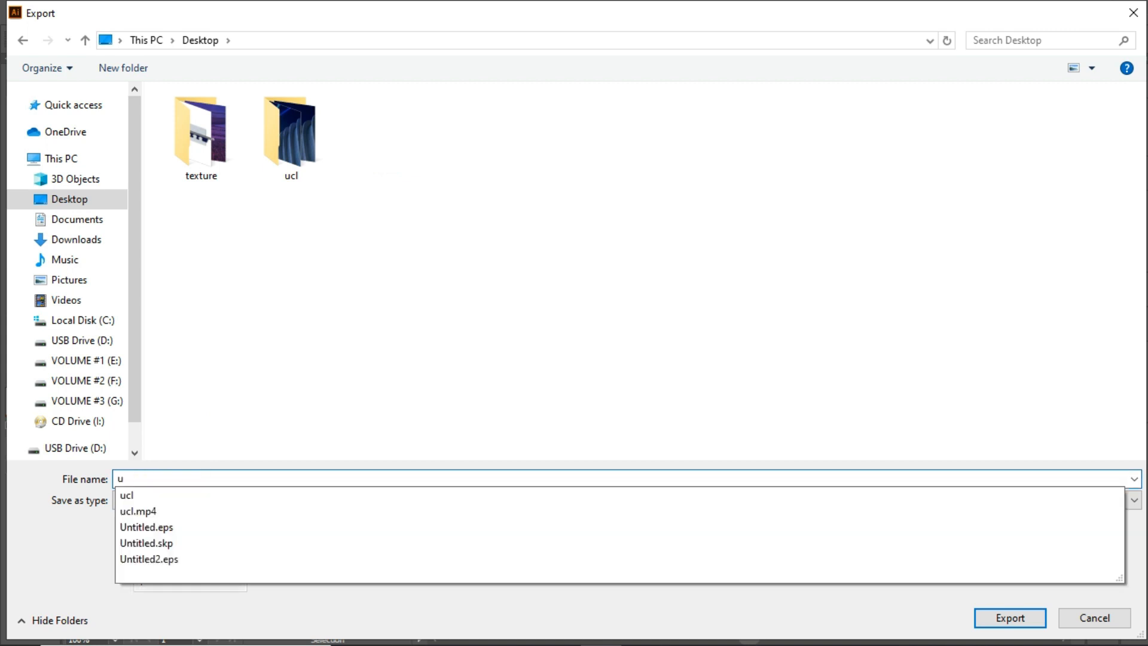
{"action": "type", "text": "cl1"}
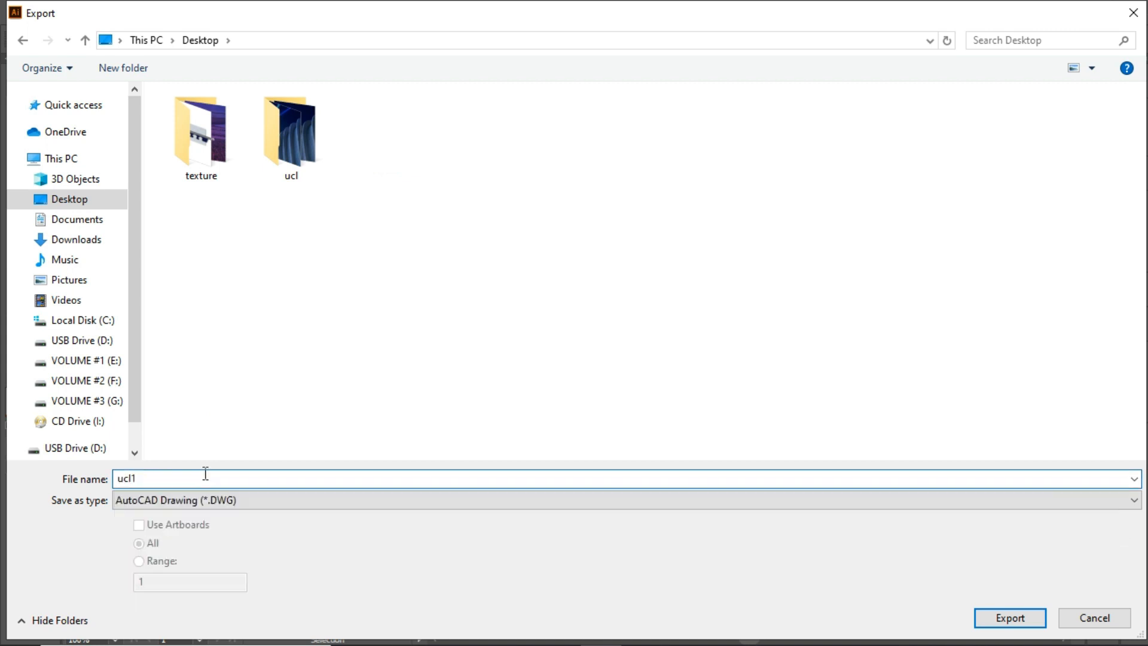
{"action": "left_click", "coordinate": [982, 618]}
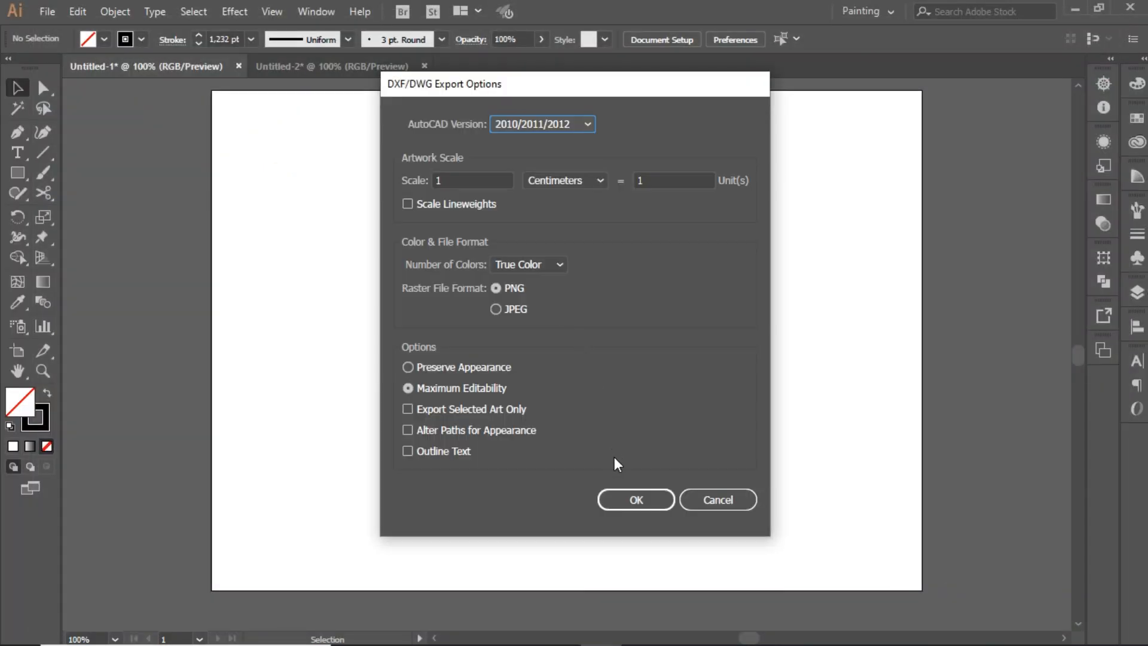
{"action": "left_click", "coordinate": [626, 500]}
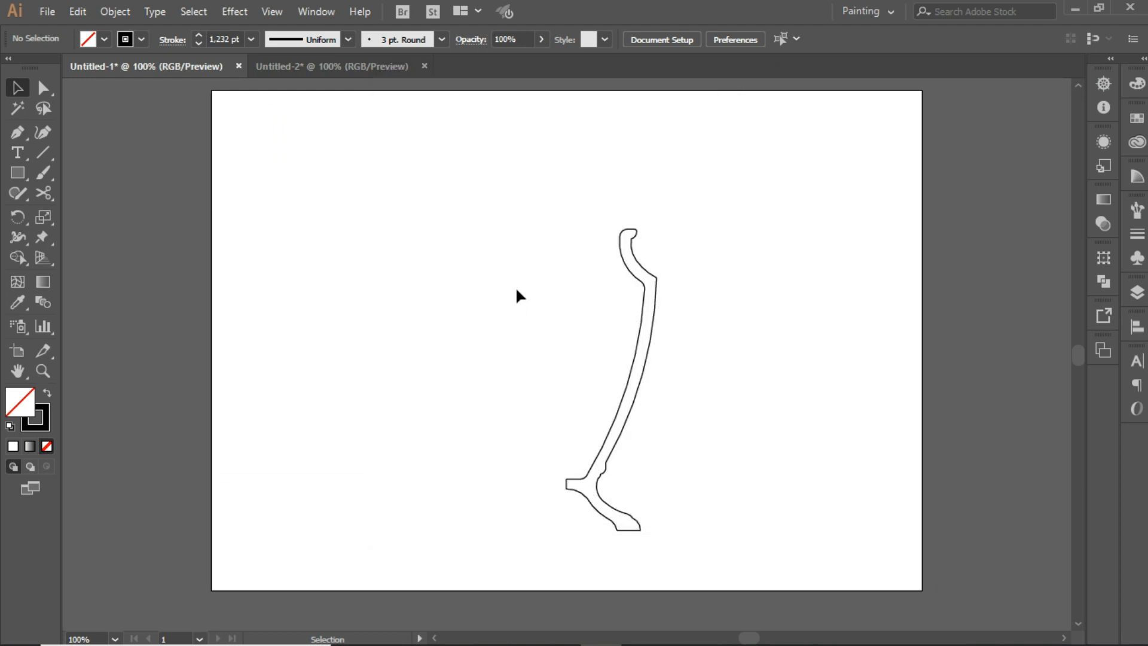
Export the handle outline in Untitled-2 to the Desktop as an AutoCAD Drawing (DWG) named ucl2
{"action": "left_click", "coordinate": [336, 67]}
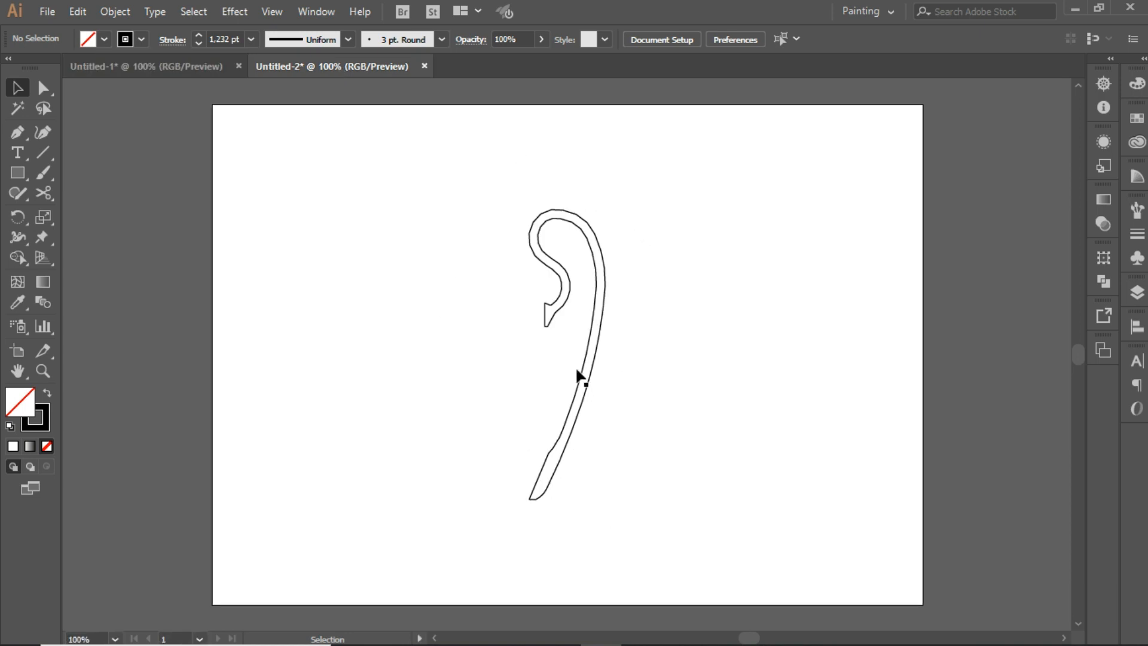
{"action": "left_click", "coordinate": [47, 12]}
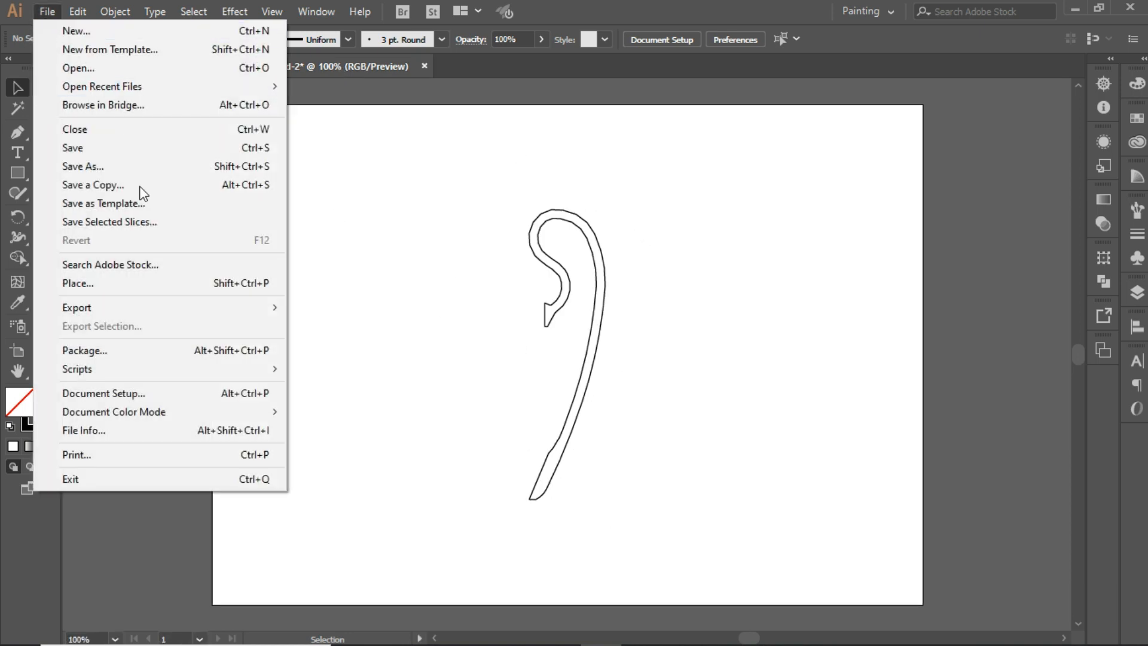
{"action": "mouse_move", "coordinate": [241, 306]}
{"action": "left_click", "coordinate": [316, 326]}
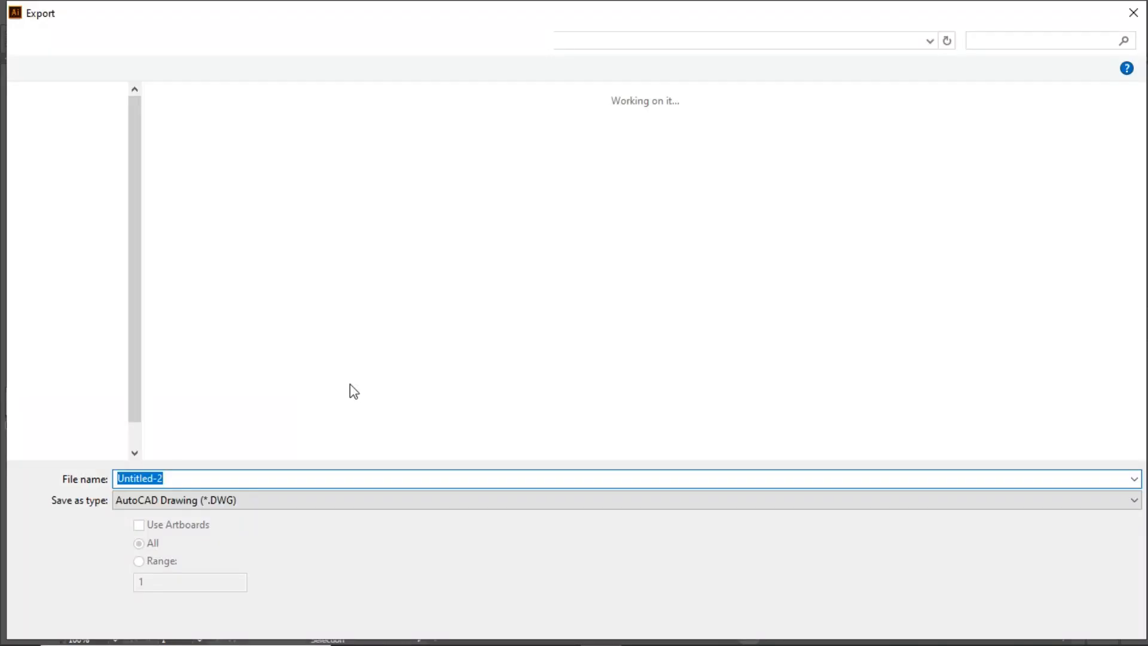
{"action": "type", "text": "ucl2"}
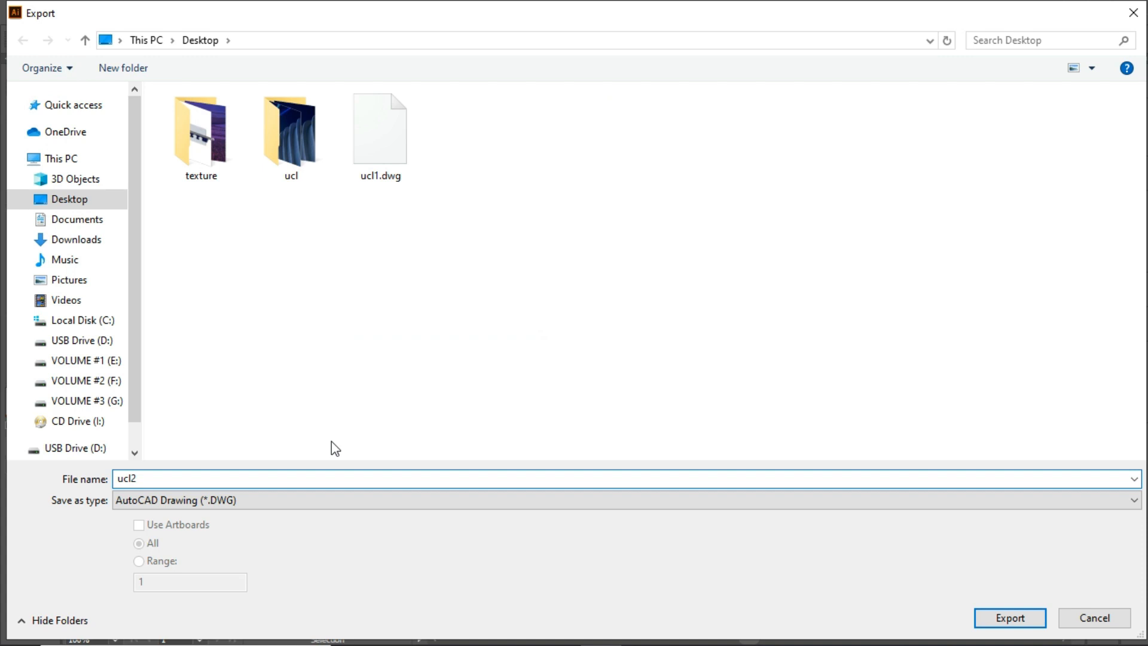
{"action": "left_click", "coordinate": [985, 616]}
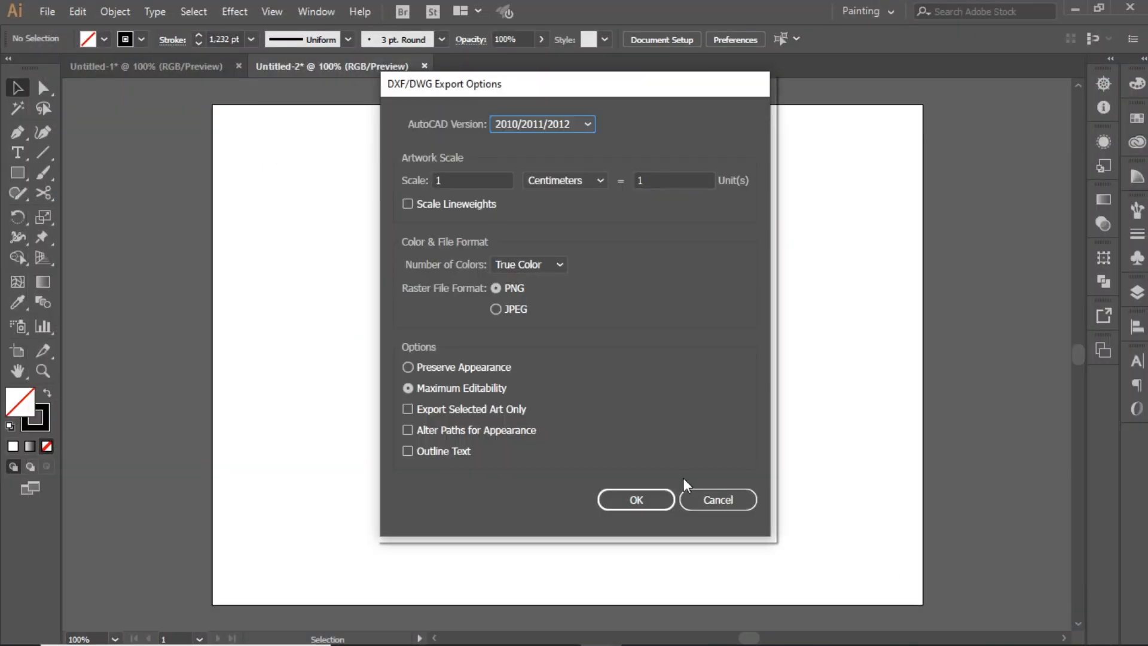
{"action": "left_click", "coordinate": [641, 504]}
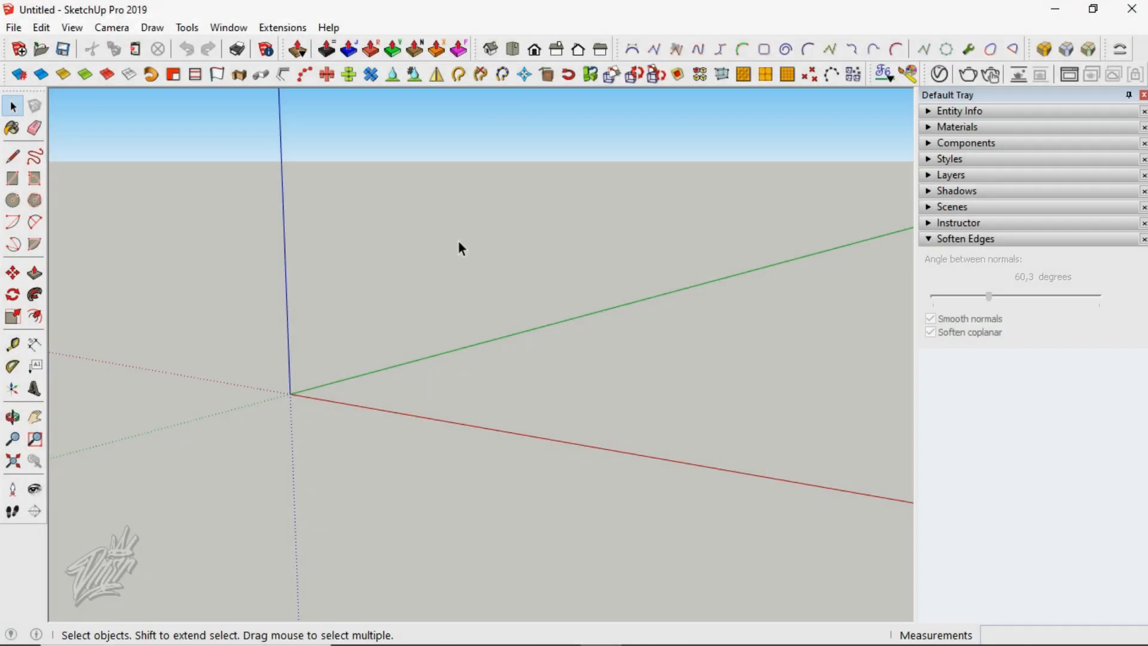
Switch to SketchUp and import the AutoCAD file ucl1.dwg from the Desktop
{"action": "left_click", "coordinate": [13, 27]}
{"action": "left_click", "coordinate": [66, 286]}
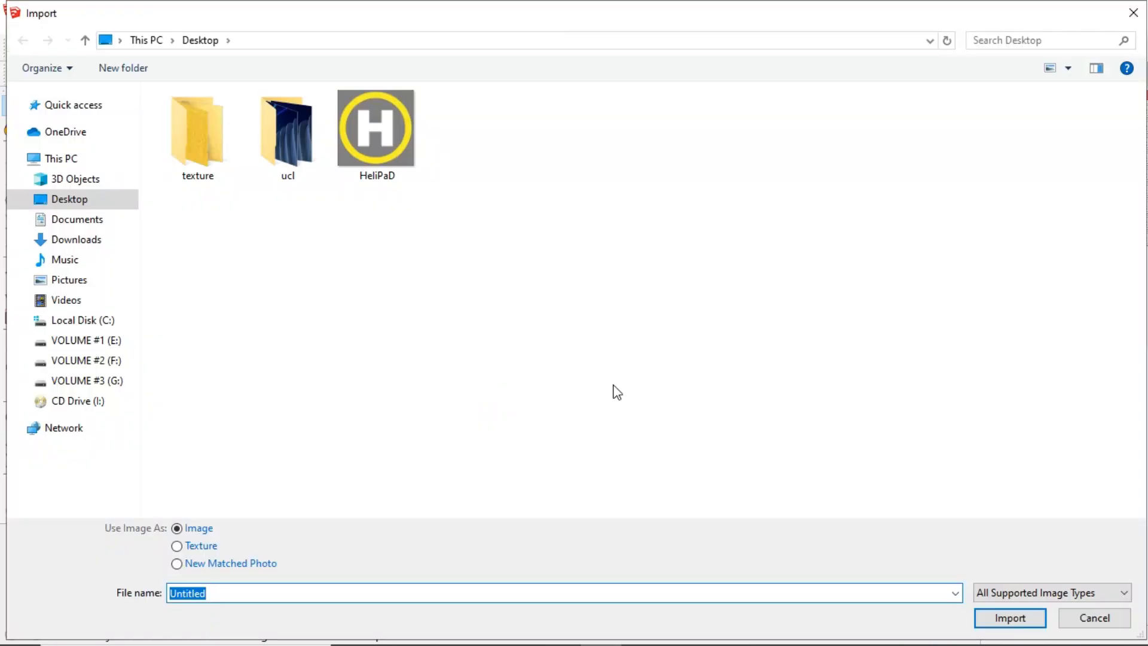
{"action": "left_click", "coordinate": [1013, 584]}
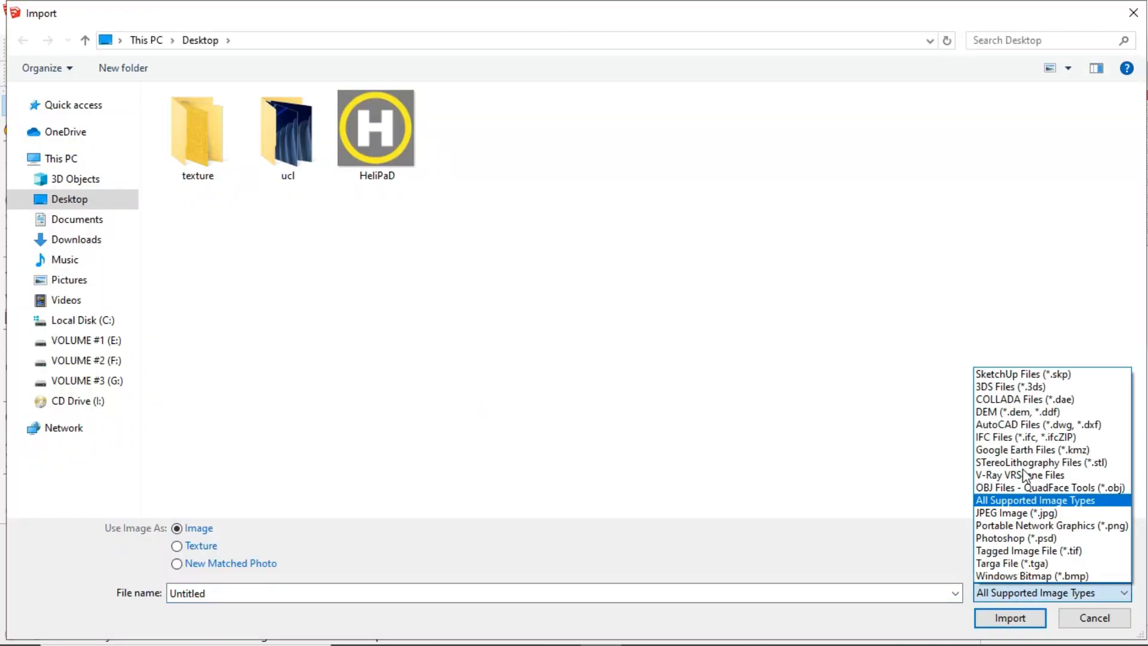
{"action": "left_click", "coordinate": [1020, 447]}
{"action": "double_click", "coordinate": [376, 132]}
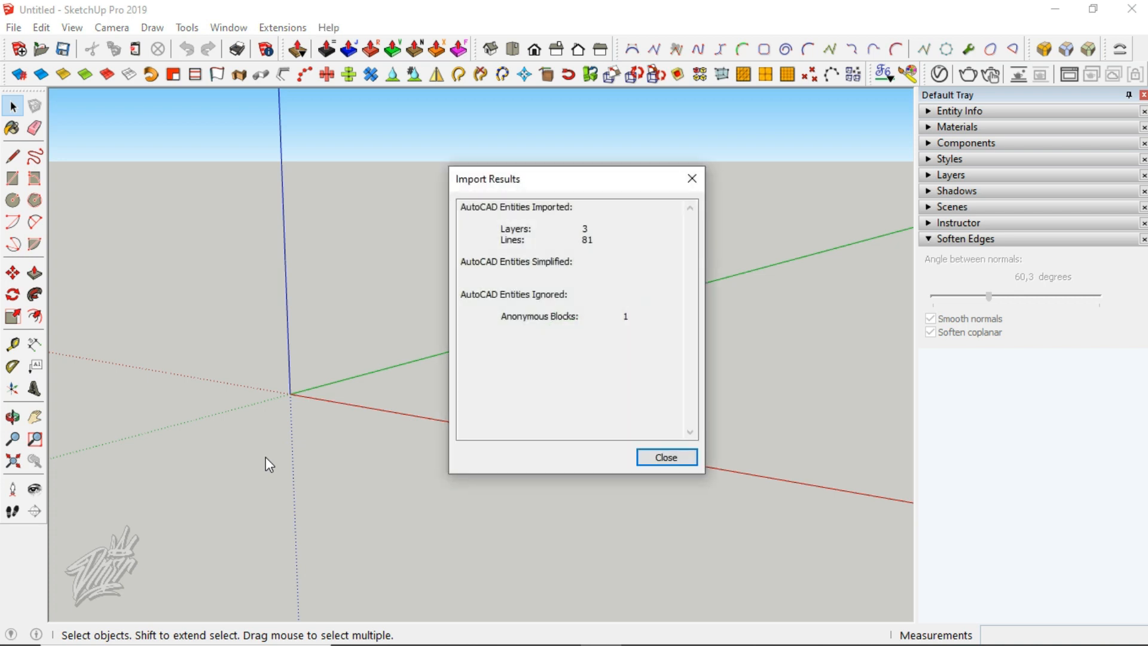
{"action": "left_click", "coordinate": [665, 456]}
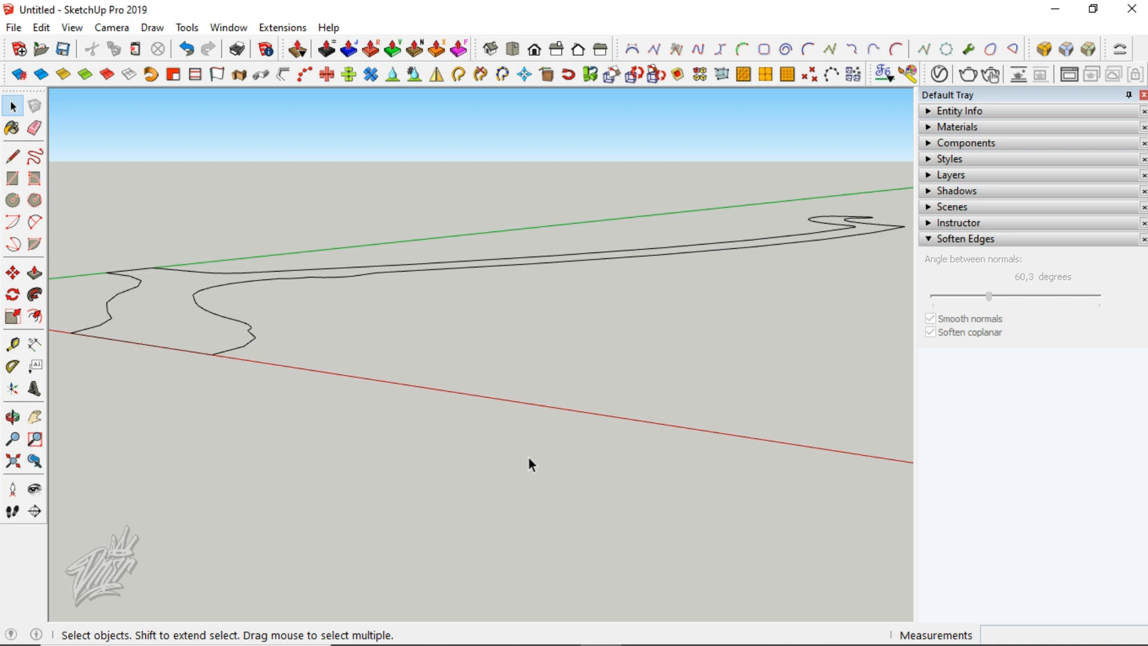
Explode the imported profile and fill its closed loop of edges with a face
{"action": "scroll", "coordinate": [525, 468], "scroll_direction": "down", "scroll_amount": 5}
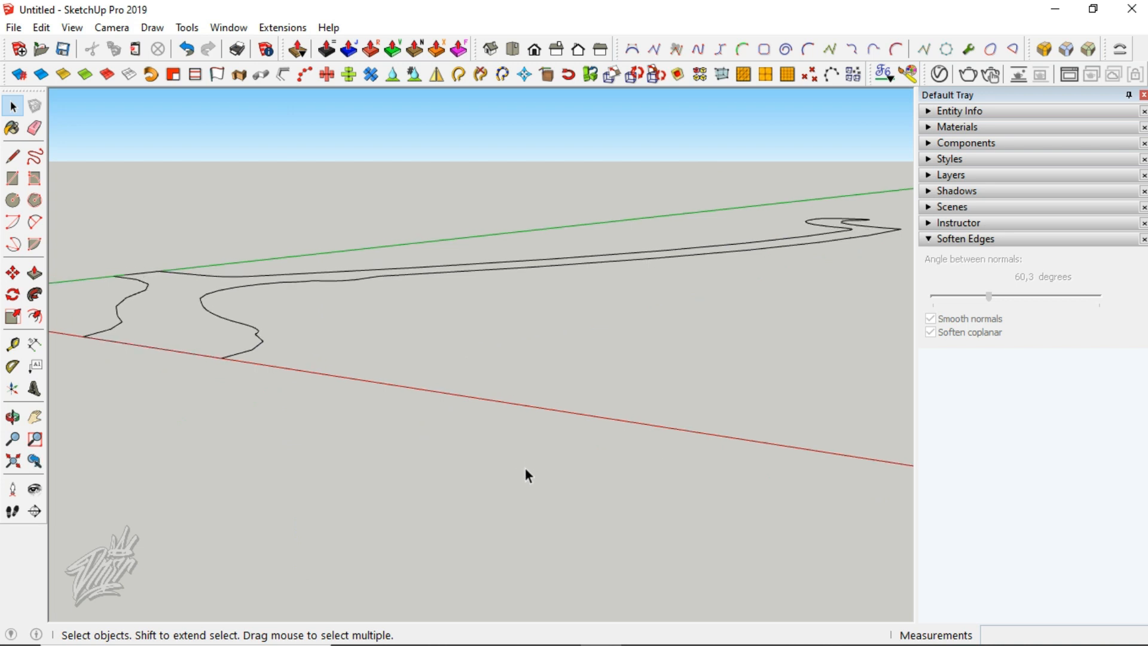
{"action": "key", "text": "o"}
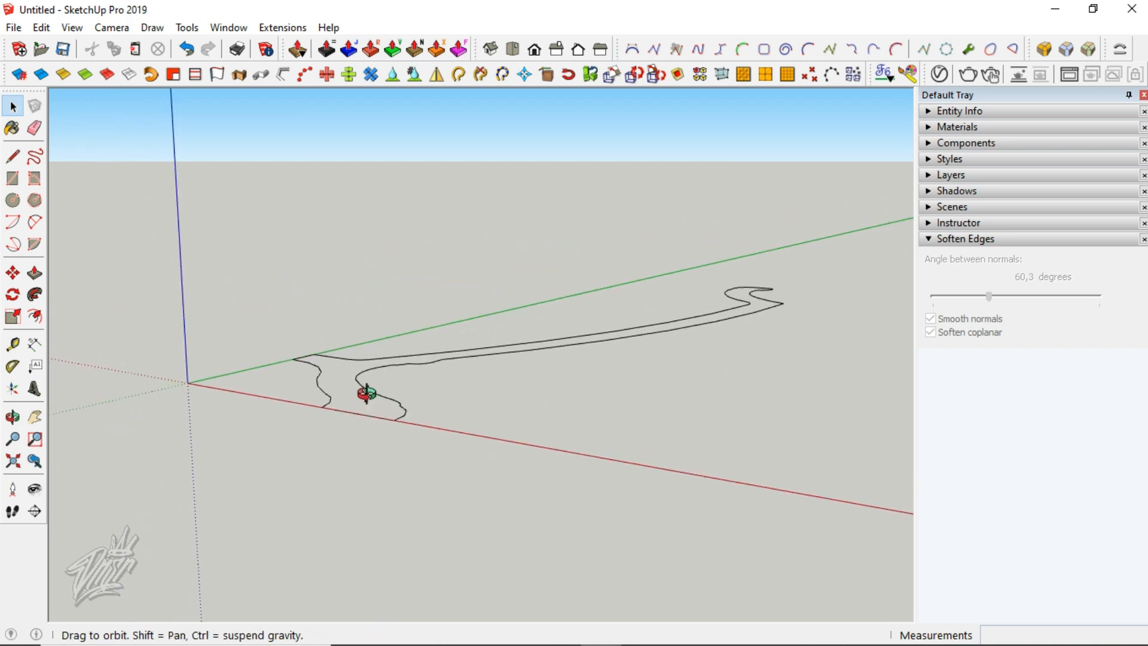
{"action": "left_click_drag", "start_coordinate": [324, 396], "coordinate": [412, 559]}
{"action": "key", "text": "ctrl+a"}
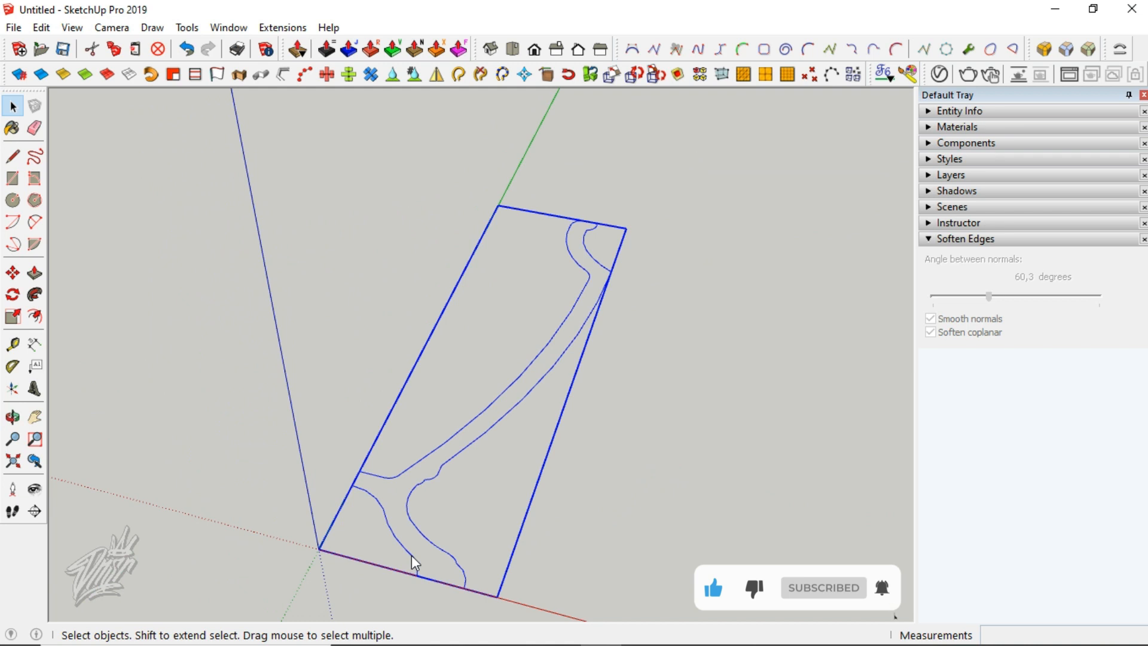
{"action": "right_click", "coordinate": [413, 562]}
{"action": "left_click", "coordinate": [469, 197]}
{"action": "left_click", "coordinate": [173, 74]}
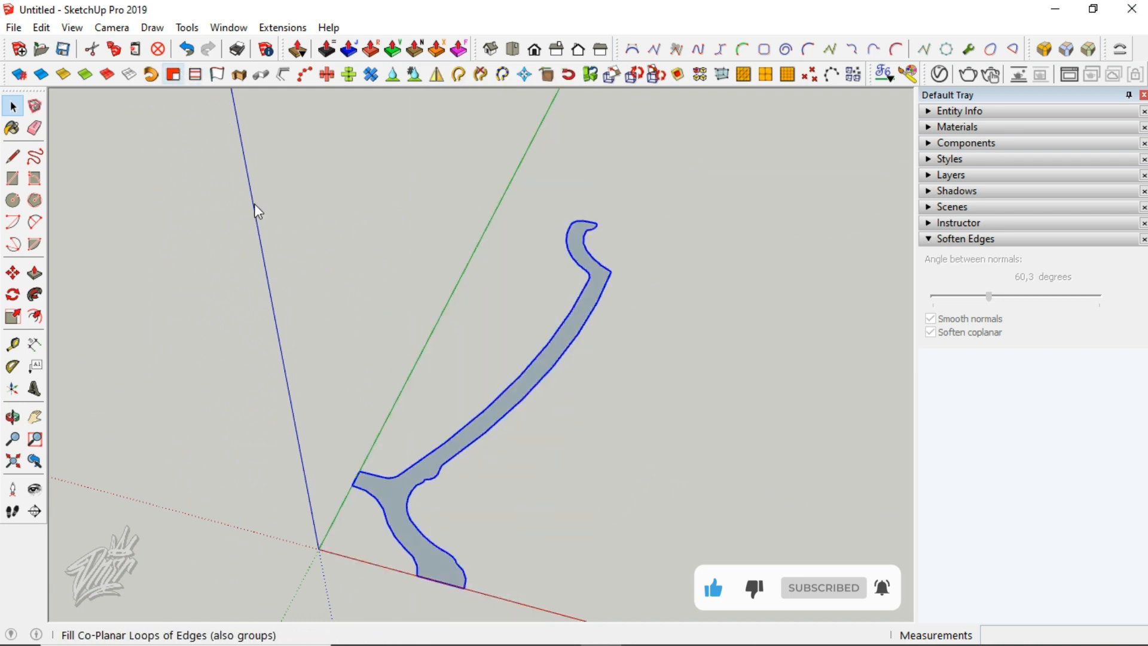
Reverse the profile's face and make the whole profile a group
{"action": "right_click", "coordinate": [396, 505]}
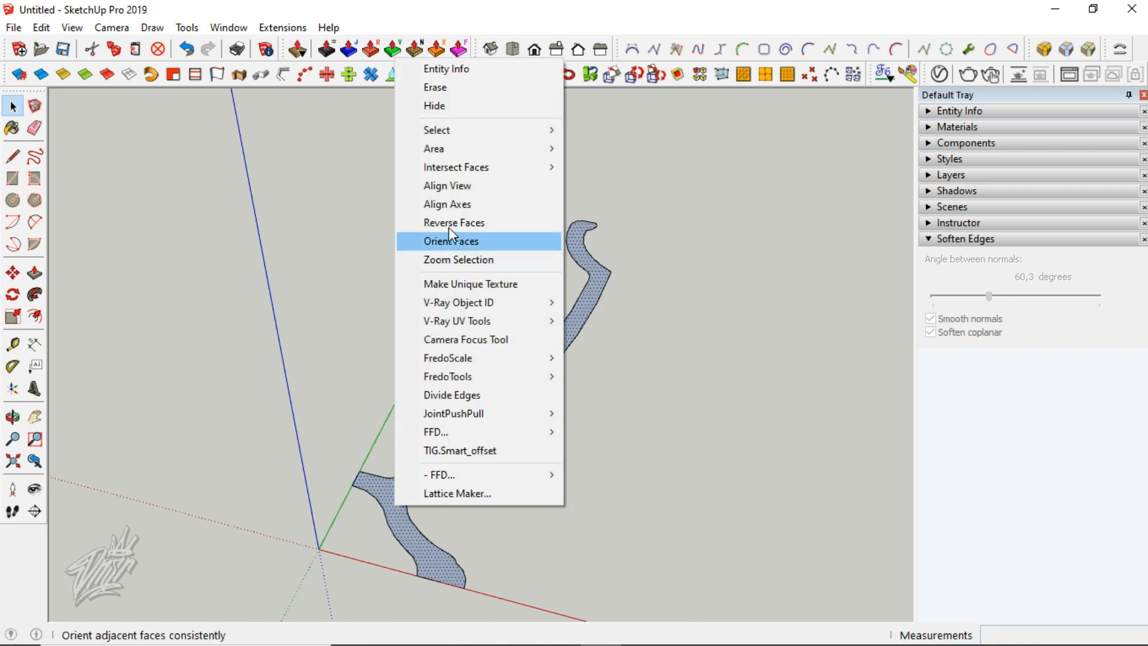
{"action": "left_click", "coordinate": [450, 239]}
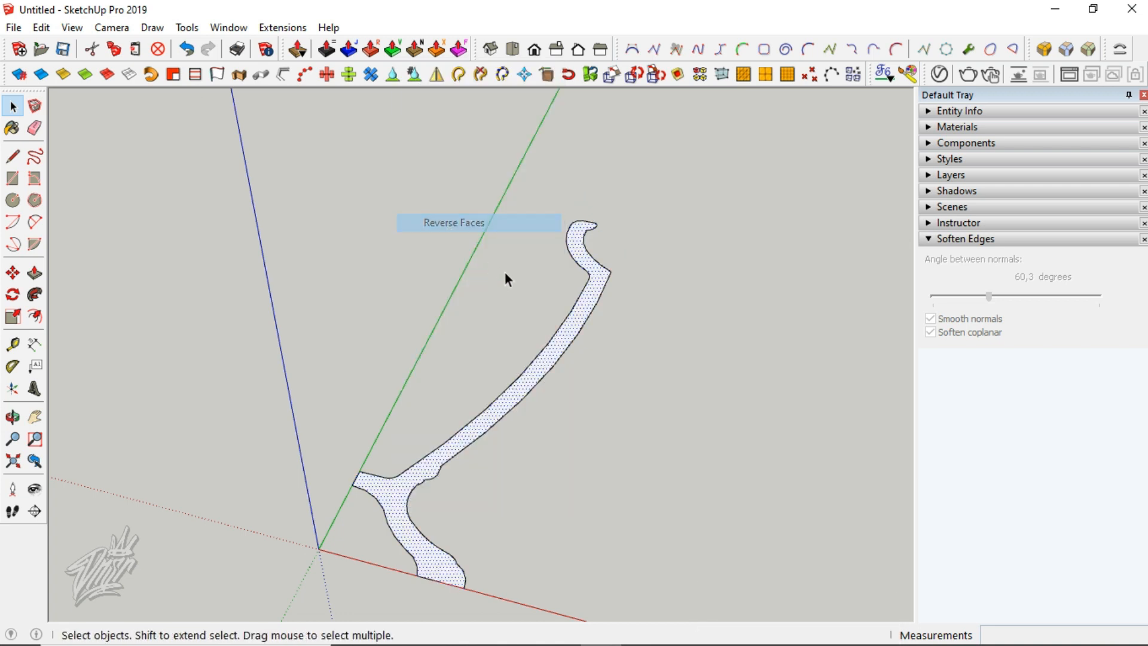
{"action": "right_click", "coordinate": [554, 372]}
{"action": "left_click", "coordinate": [601, 277]}
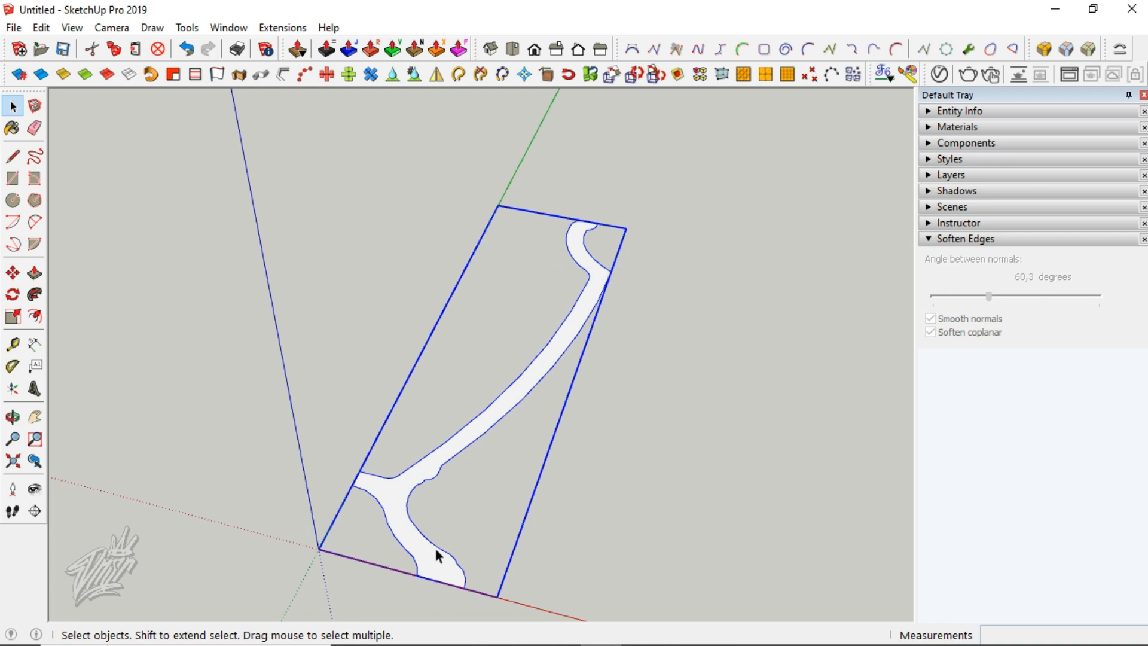
Rotate the profile group 90 degrees about the red axis to stand upright and move its lower inner corner to the origin
{"action": "right_click", "coordinate": [424, 574]}
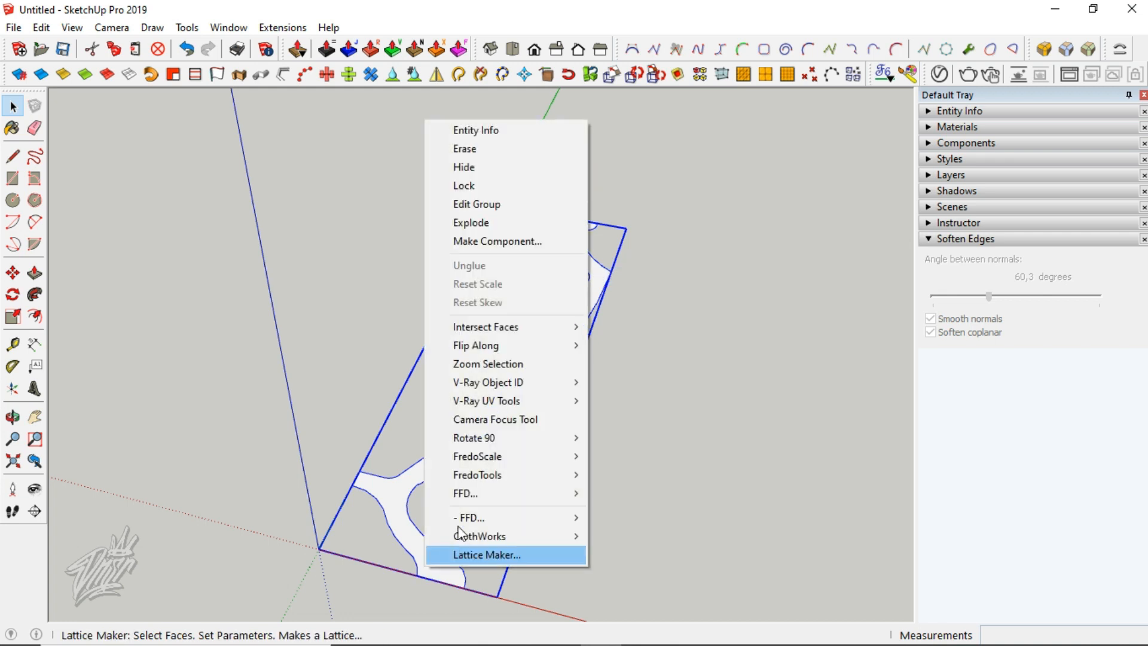
{"action": "mouse_move", "coordinate": [539, 438]}
{"action": "left_click", "coordinate": [619, 435]}
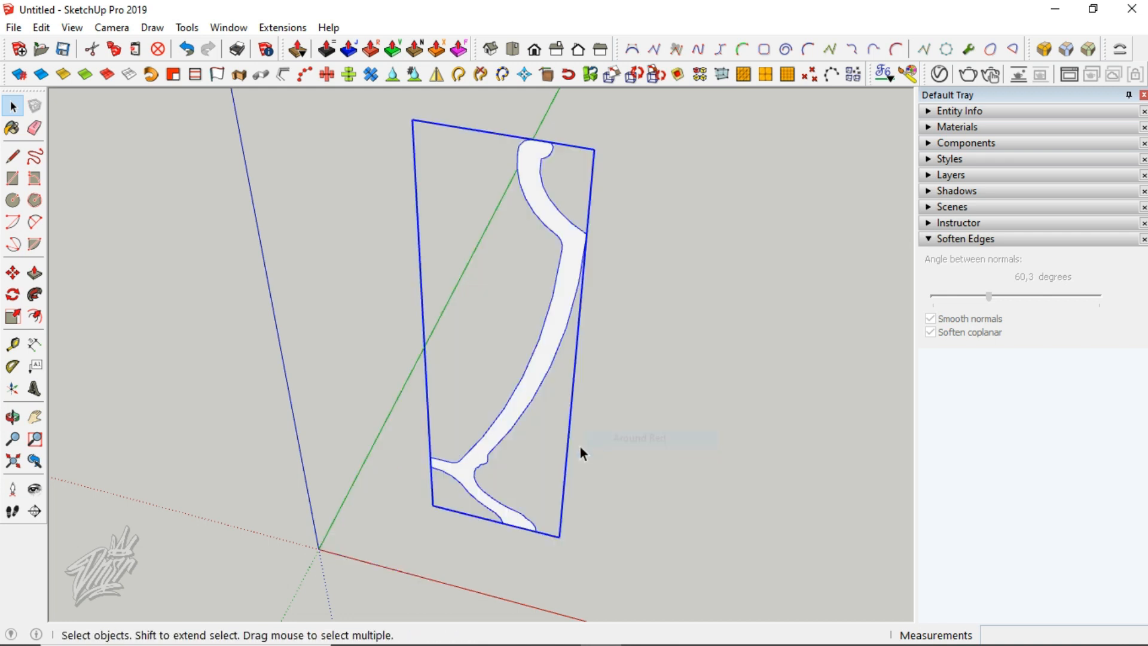
{"action": "key", "text": "m"}
{"action": "left_click", "coordinate": [432, 506]}
{"action": "left_click", "coordinate": [318, 548]}
{"action": "key", "text": "space"}
{"action": "left_click", "coordinate": [442, 532]}
{"action": "middle_click_drag", "start_coordinate": [436, 524], "coordinate": [269, 244]}
Import the AutoCAD file ucl2.dwg from the Desktop and dismiss the import results
{"action": "left_click", "coordinate": [13, 28]}
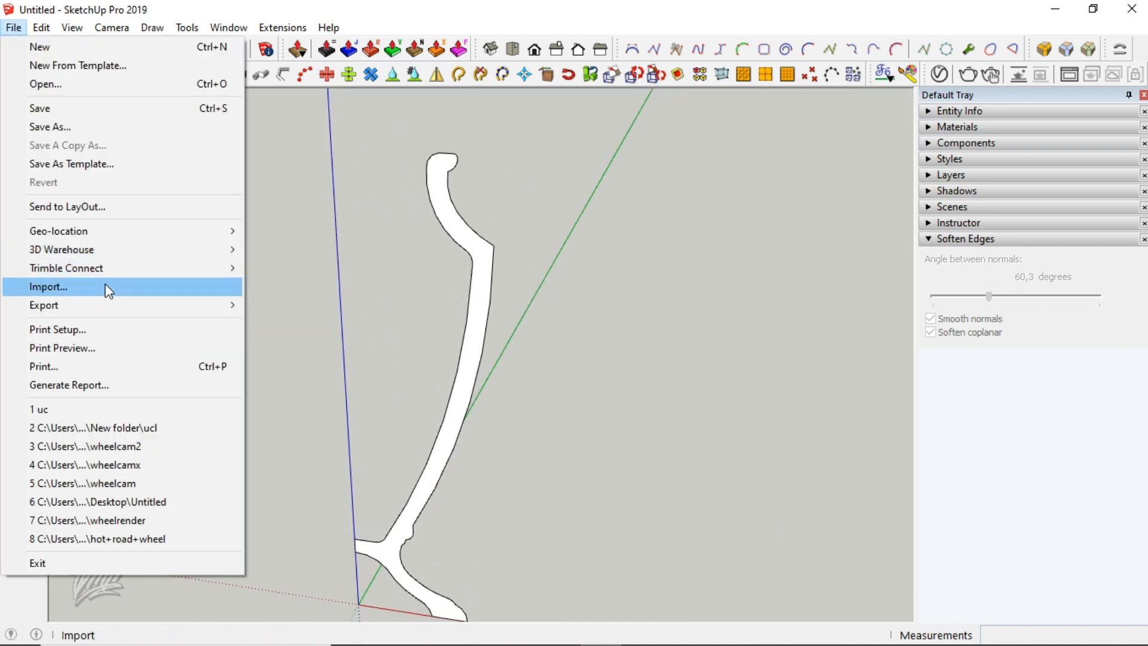
{"action": "left_click", "coordinate": [106, 287]}
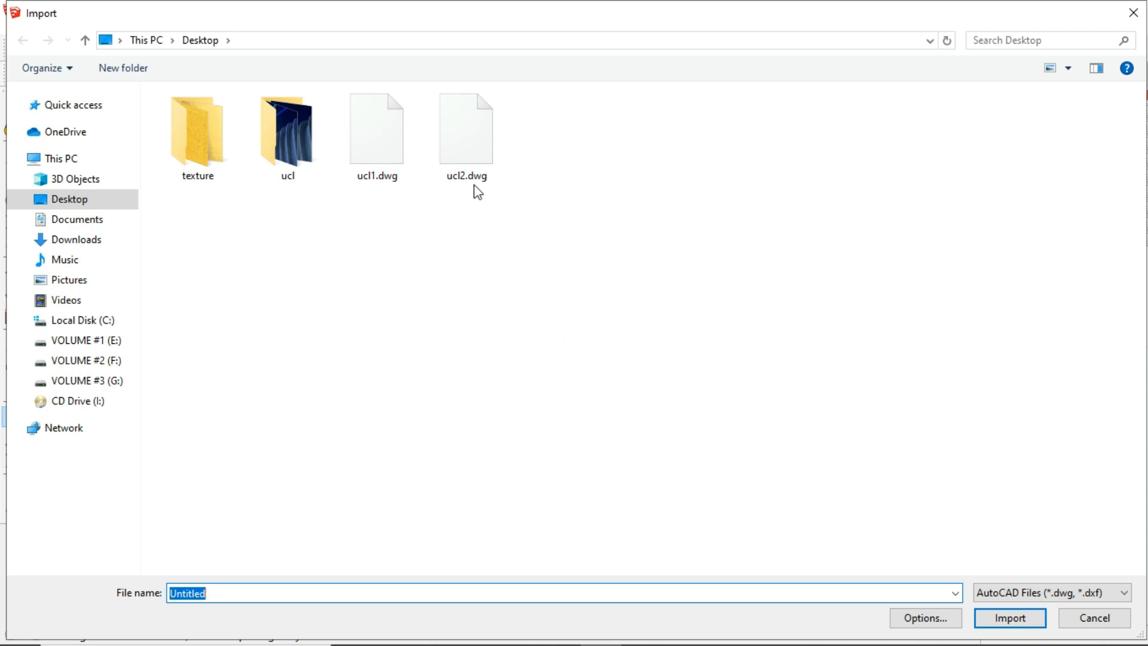
{"action": "double_click", "coordinate": [469, 175]}
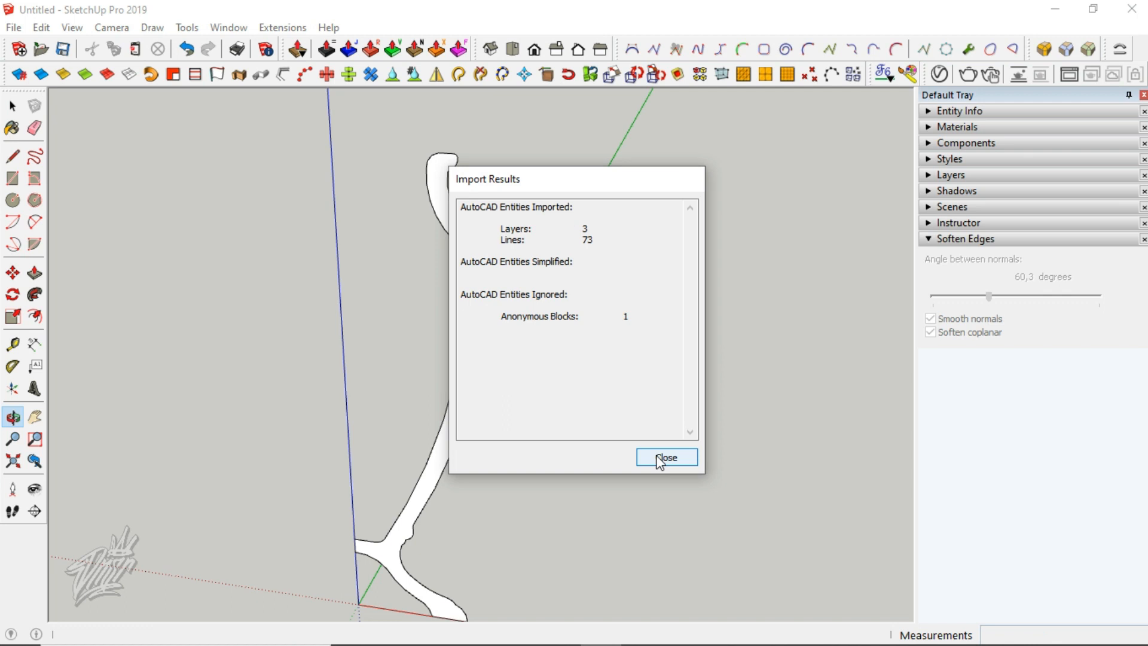
{"action": "left_click", "coordinate": [660, 458]}
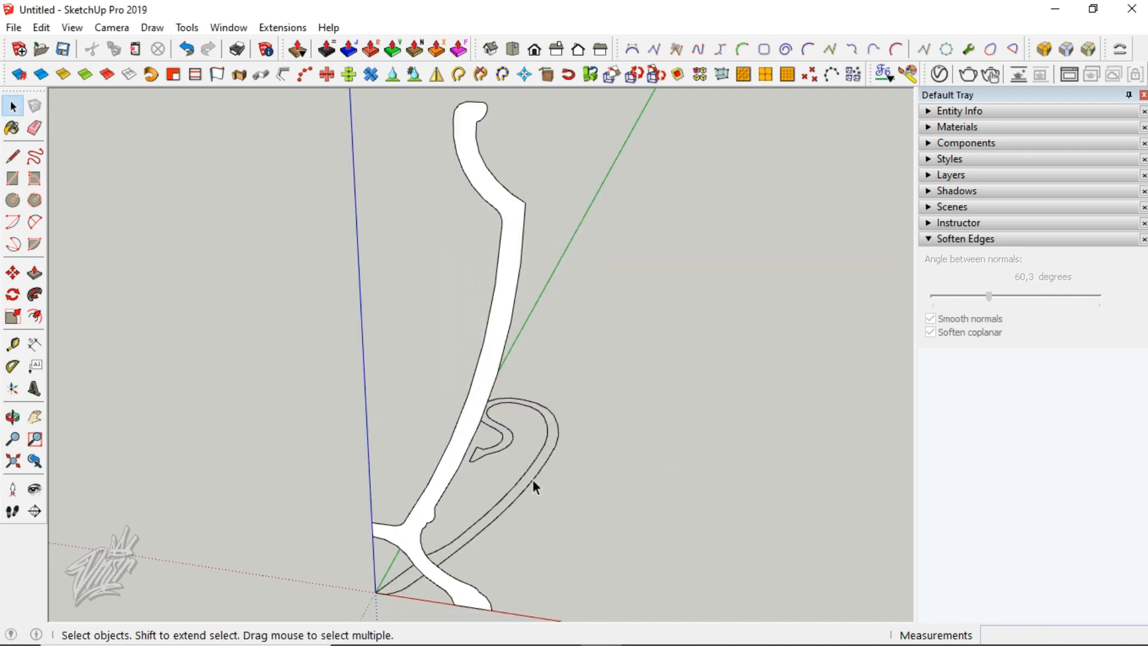
Explode the imported handle outline and fill its closed loop of edges with a face
{"action": "right_click", "coordinate": [532, 479]}
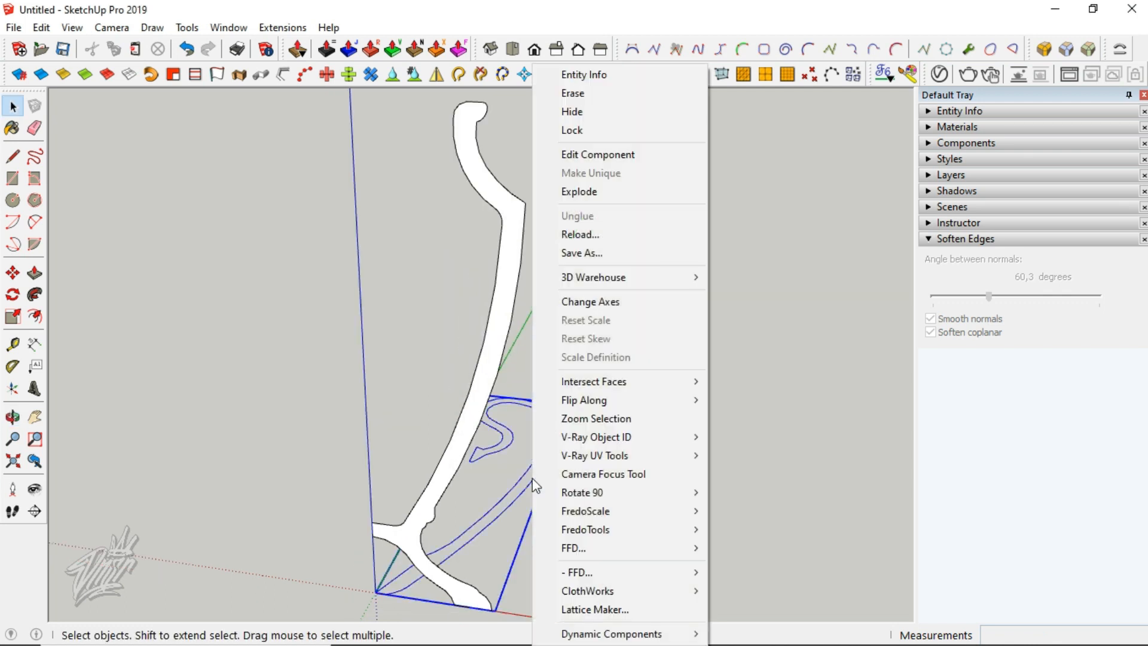
{"action": "left_click", "coordinate": [584, 195]}
{"action": "left_click", "coordinate": [151, 75]}
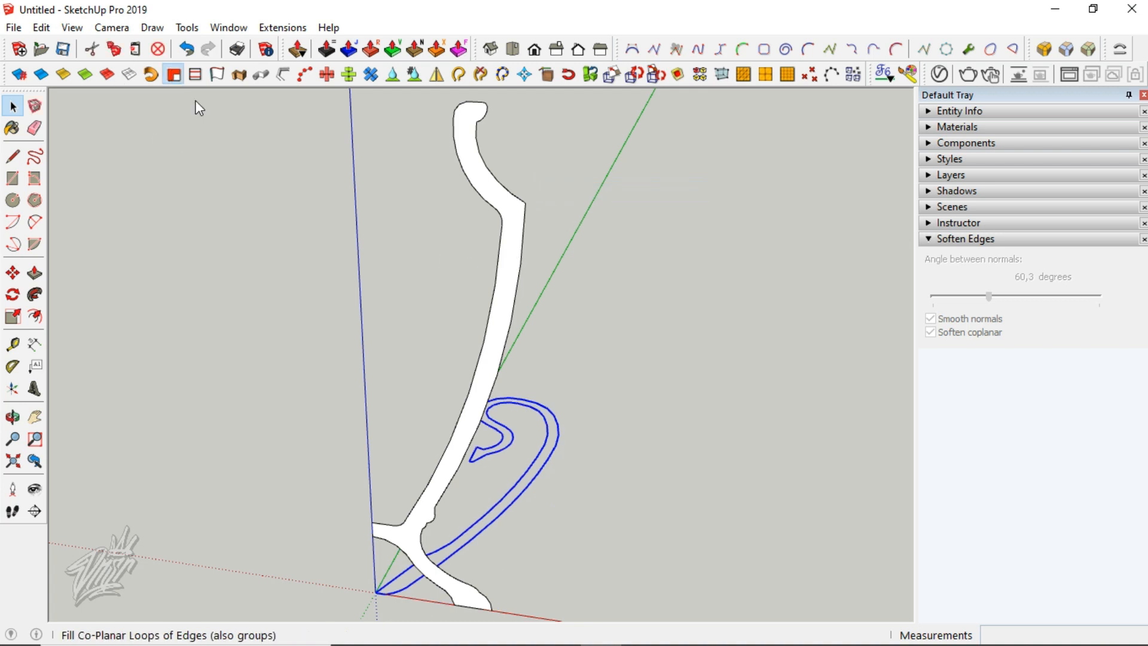
{"action": "left_click", "coordinate": [546, 456]}
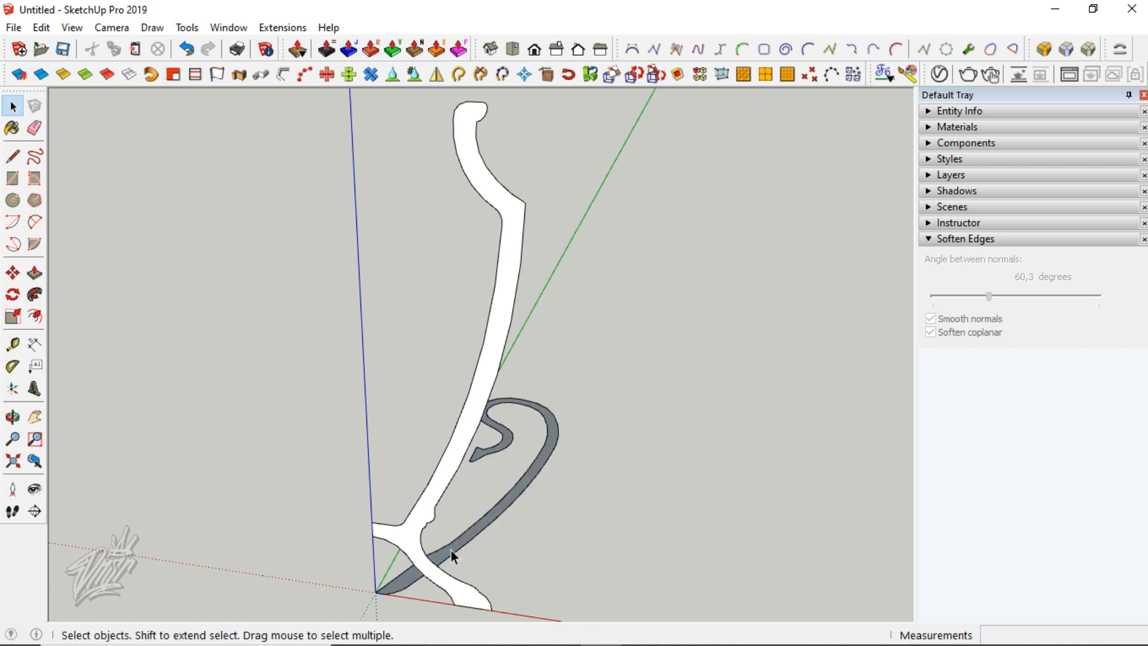
Reverse the handle's face and make the whole handle profile a group
{"action": "right_click", "coordinate": [451, 550]}
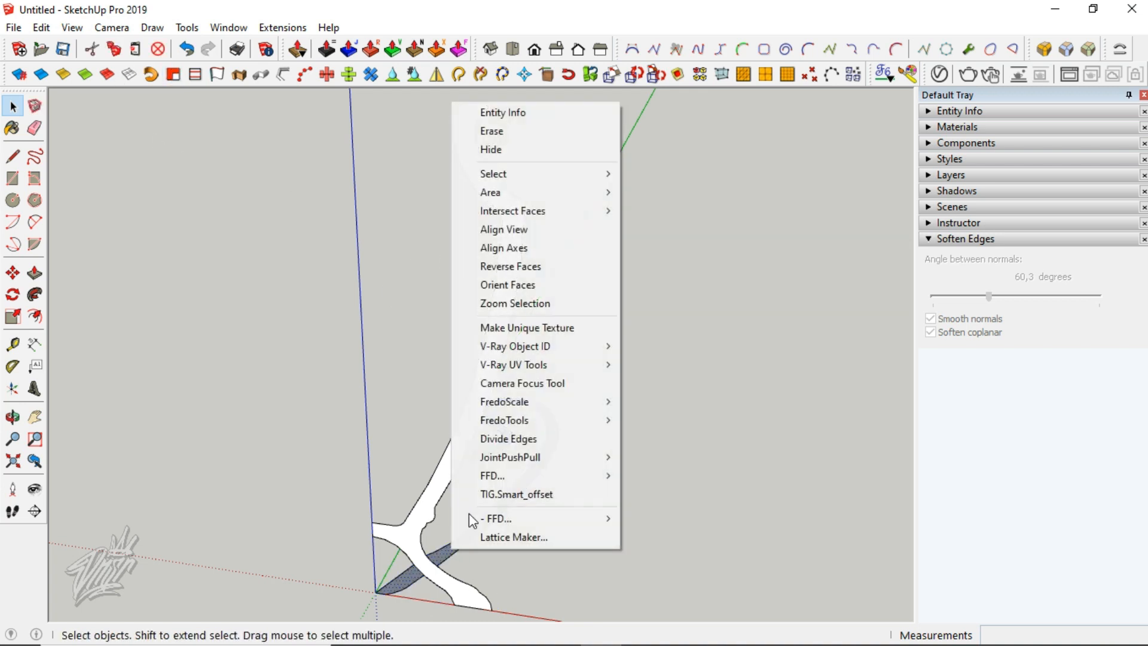
{"action": "left_click", "coordinate": [510, 267]}
{"action": "left_click", "coordinate": [551, 445]}
{"action": "right_click", "coordinate": [551, 445]}
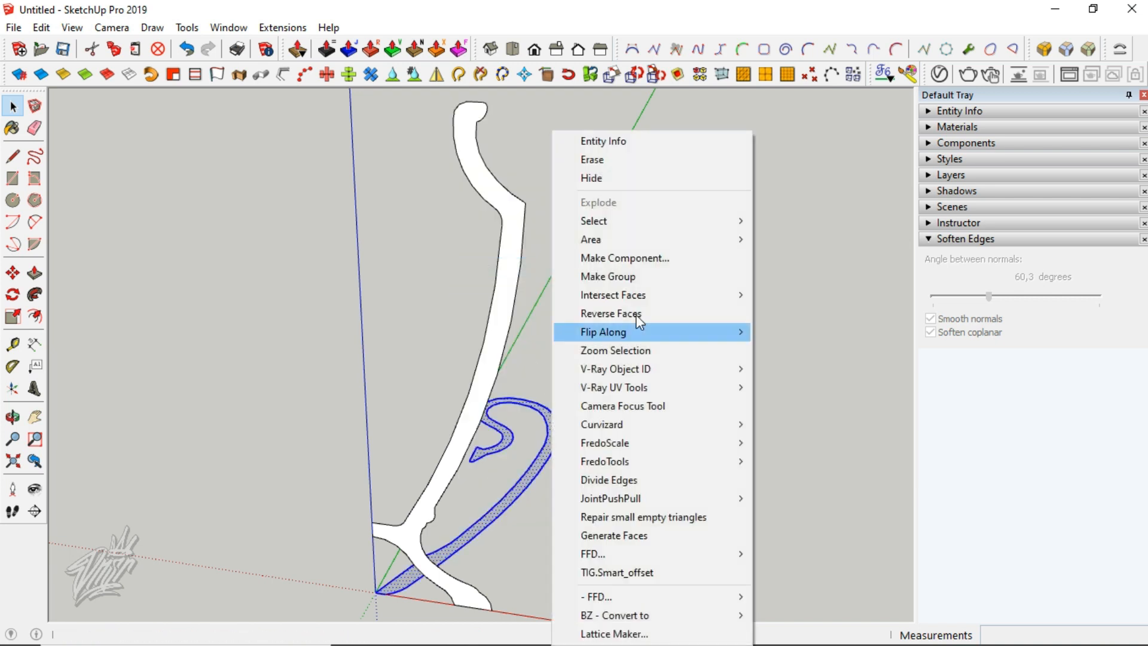
{"action": "left_click", "coordinate": [616, 276]}
Rotate the handle group 90 degrees to stand upright beside the body profile
{"action": "right_click", "coordinate": [557, 433]}
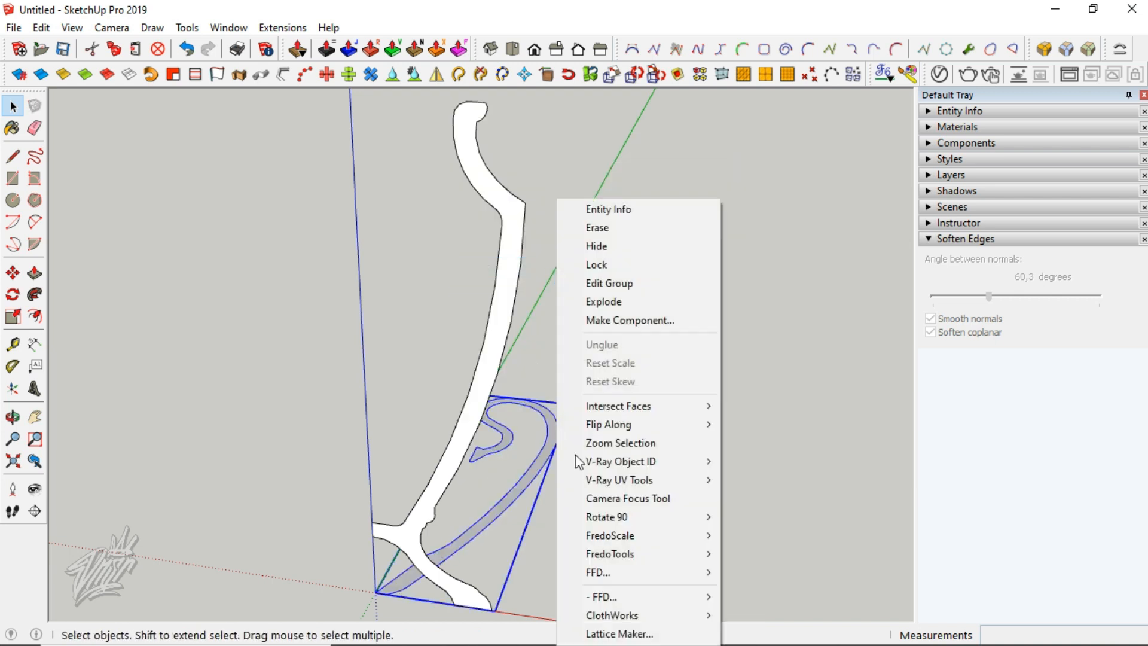
{"action": "mouse_move", "coordinate": [619, 518]}
{"action": "left_click", "coordinate": [729, 518]}
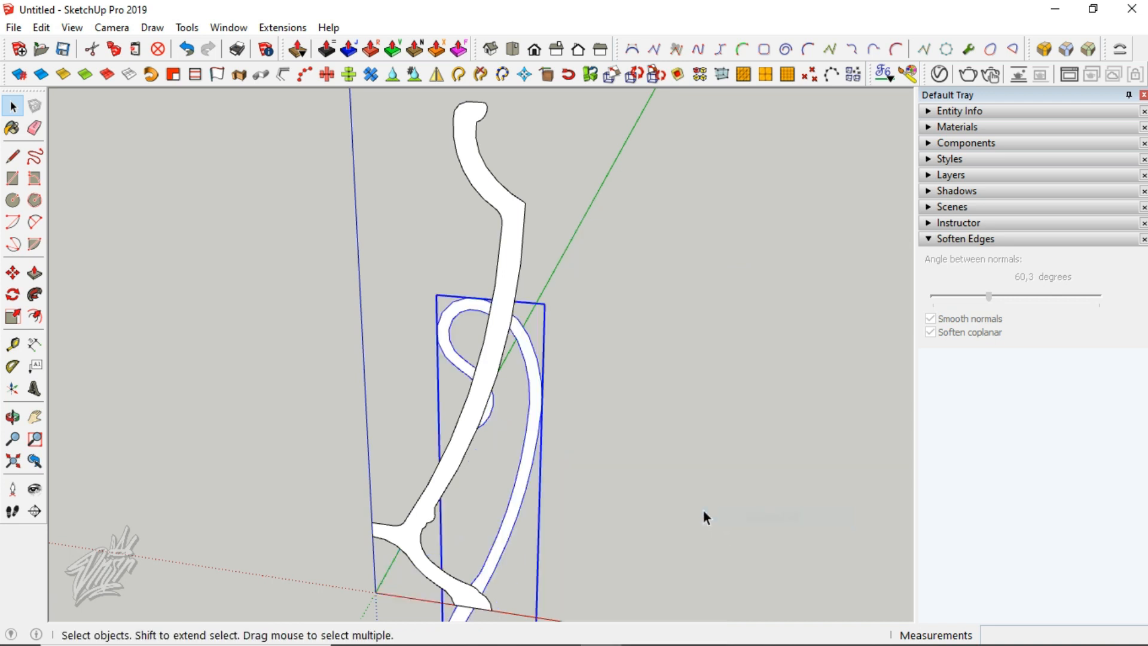
Move the handle group by the lower point of its hooked end onto the inner edge of the body profile's neck
{"action": "key", "text": "o"}
{"action": "mouse_move", "coordinate": [444, 476]}
{"action": "left_mouse_down"}
{"action": "mouse_move", "coordinate": [525, 505]}
{"action": "mouse_move", "coordinate": [453, 485]}
{"action": "left_mouse_up"}
{"action": "scroll", "coordinate": [452, 485], "scroll_direction": "up", "scroll_amount": 5}
{"action": "key", "text": "m"}
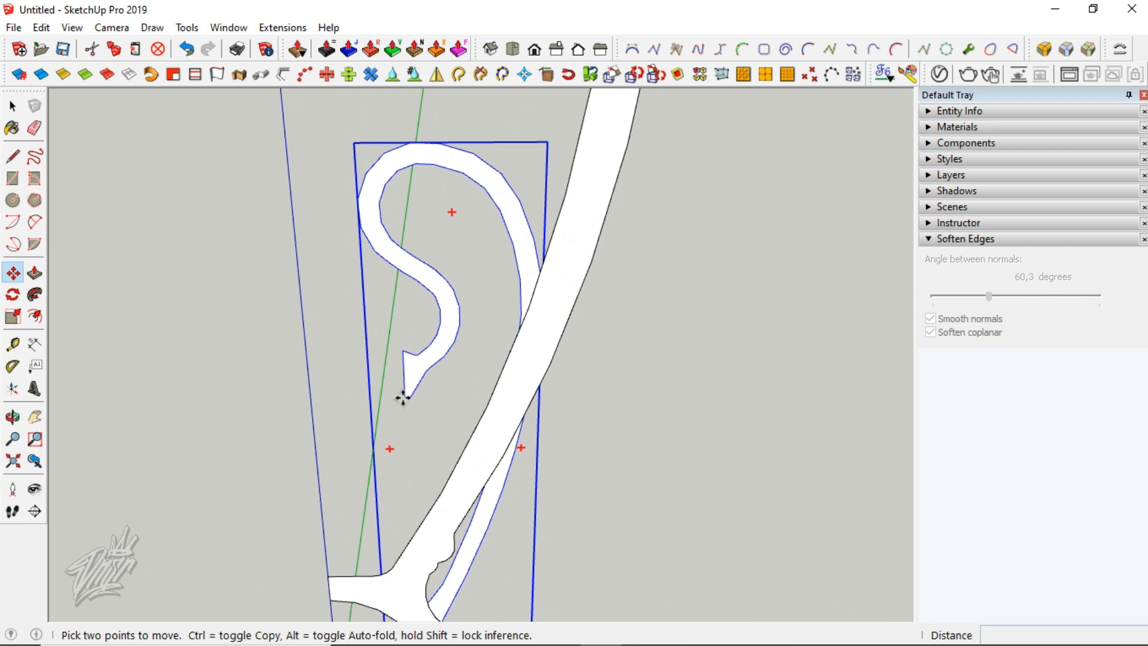
{"action": "key", "text": "h"}
{"action": "left_click_drag", "start_coordinate": [558, 185], "coordinate": [534, 436]}
{"action": "scroll", "coordinate": [526, 308], "scroll_direction": "up", "scroll_amount": 3}
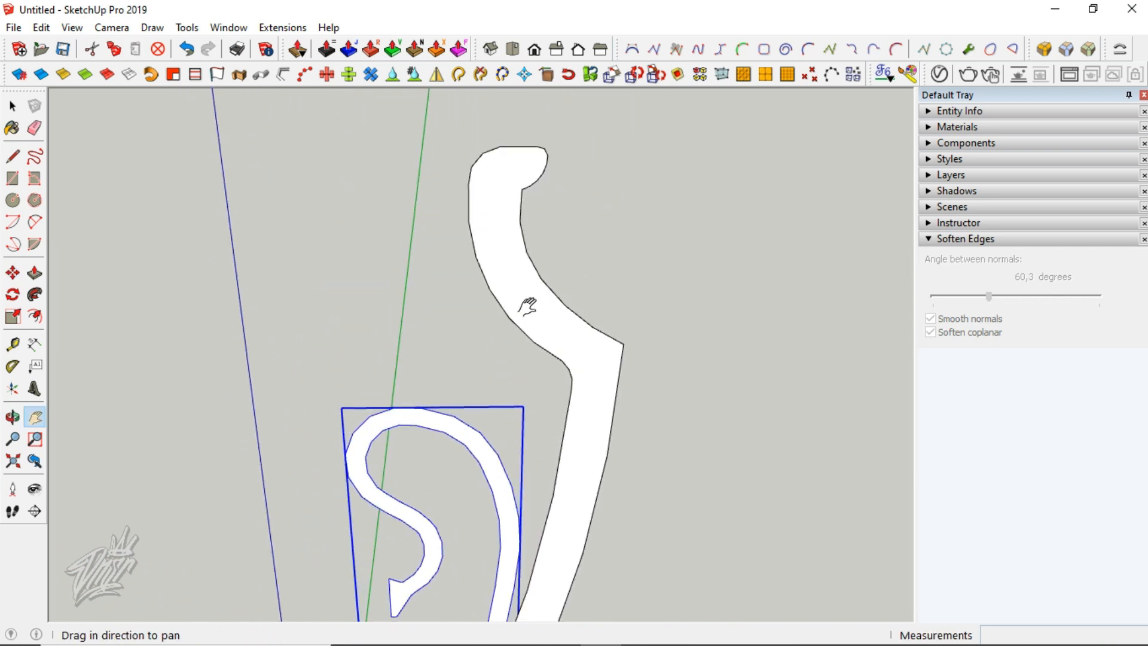
{"action": "scroll", "coordinate": [526, 306], "scroll_direction": "up", "scroll_amount": 1}
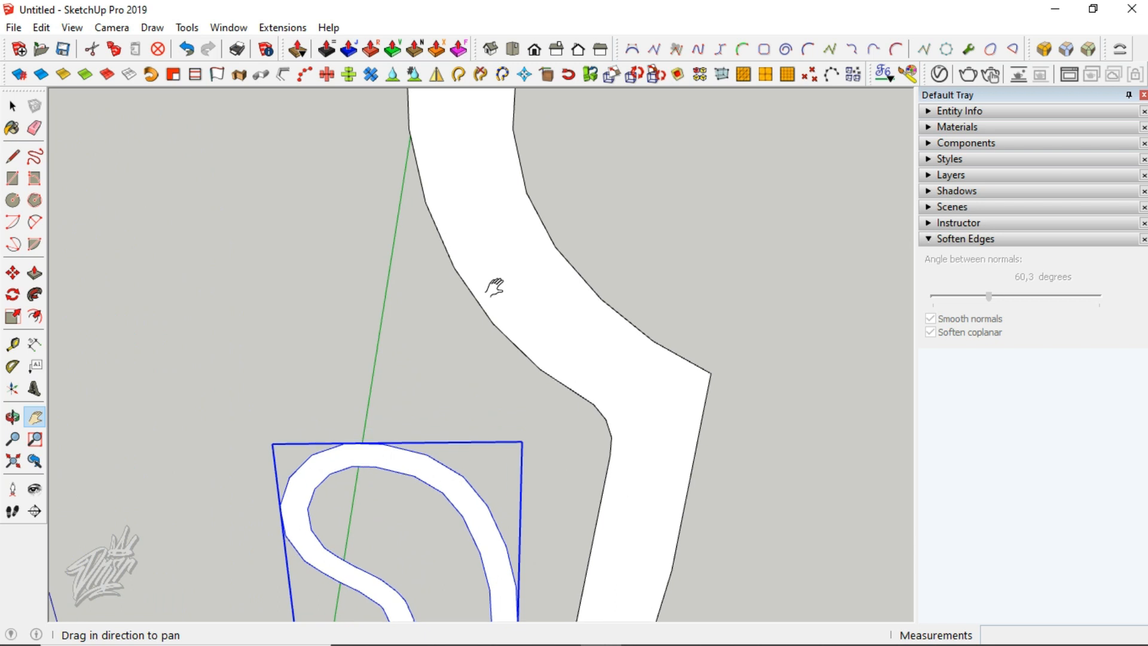
{"action": "key", "text": "Escape"}
{"action": "left_click", "coordinate": [474, 295]}
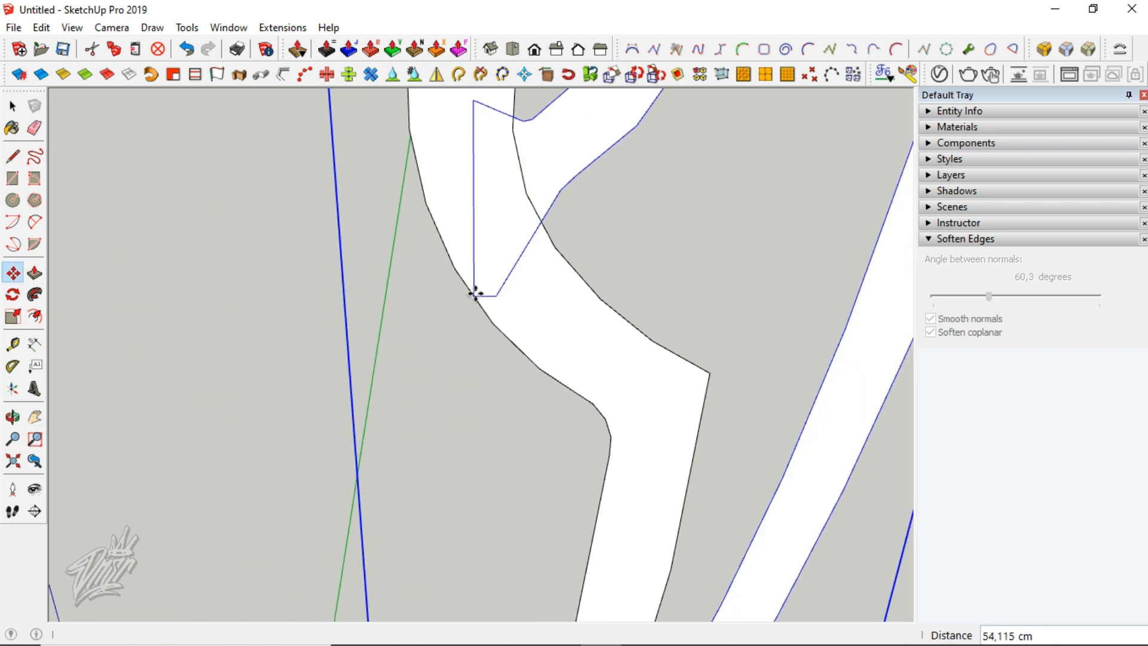
{"action": "scroll", "coordinate": [475, 296], "scroll_direction": "down", "scroll_amount": 2}
{"action": "key", "text": "space"}
{"action": "scroll", "coordinate": [475, 296], "scroll_direction": "down", "scroll_amount": 3}
{"action": "scroll", "coordinate": [475, 295], "scroll_direction": "down", "scroll_amount": 5}
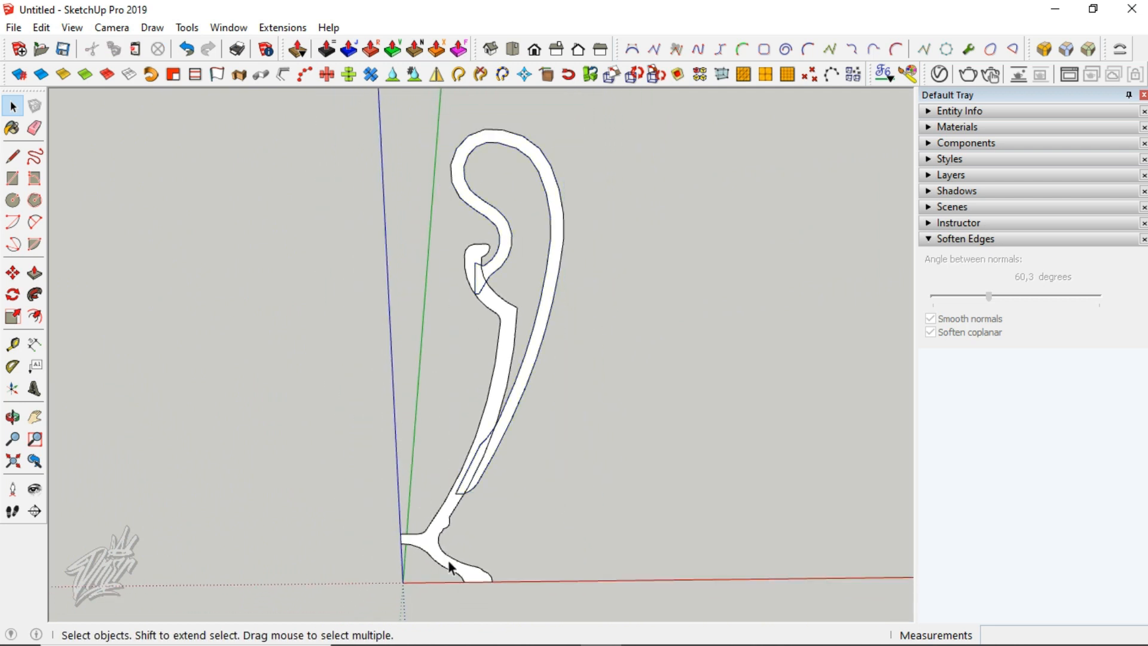
Draw a circle on the ground centred on the origin, reaching the inner corner of the body profile's foot, about 9.75 cm radius
{"action": "scroll", "coordinate": [458, 586], "scroll_direction": "up", "scroll_amount": 4}
{"action": "scroll", "coordinate": [430, 598], "scroll_direction": "up", "scroll_amount": 3}
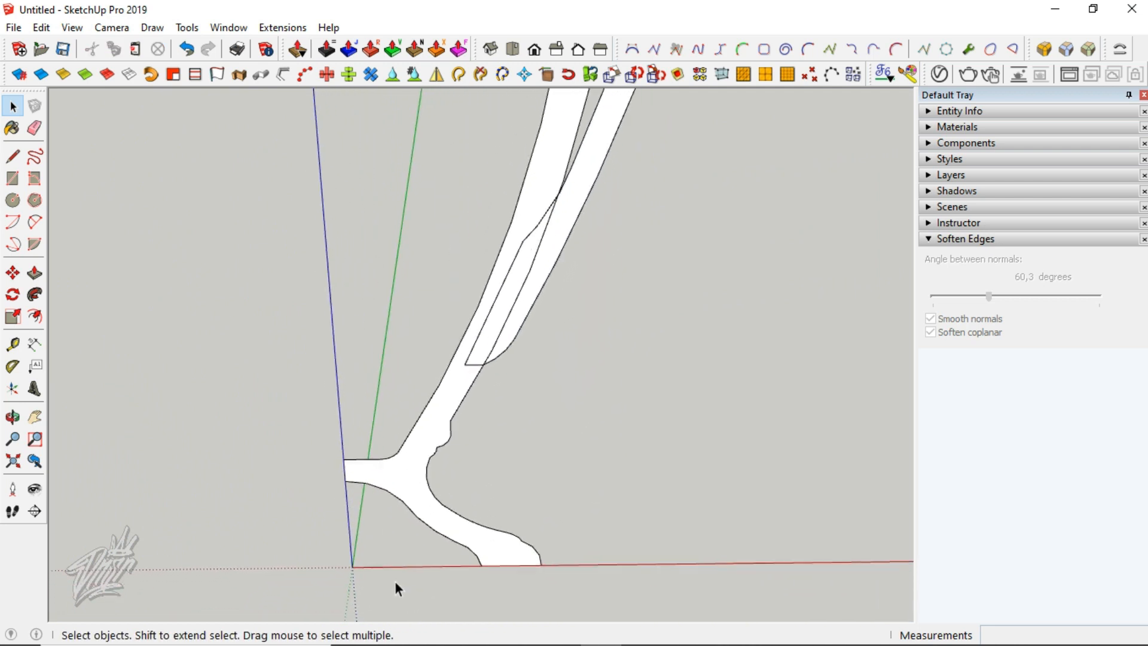
{"action": "key", "text": "c"}
{"action": "left_click", "coordinate": [340, 562]}
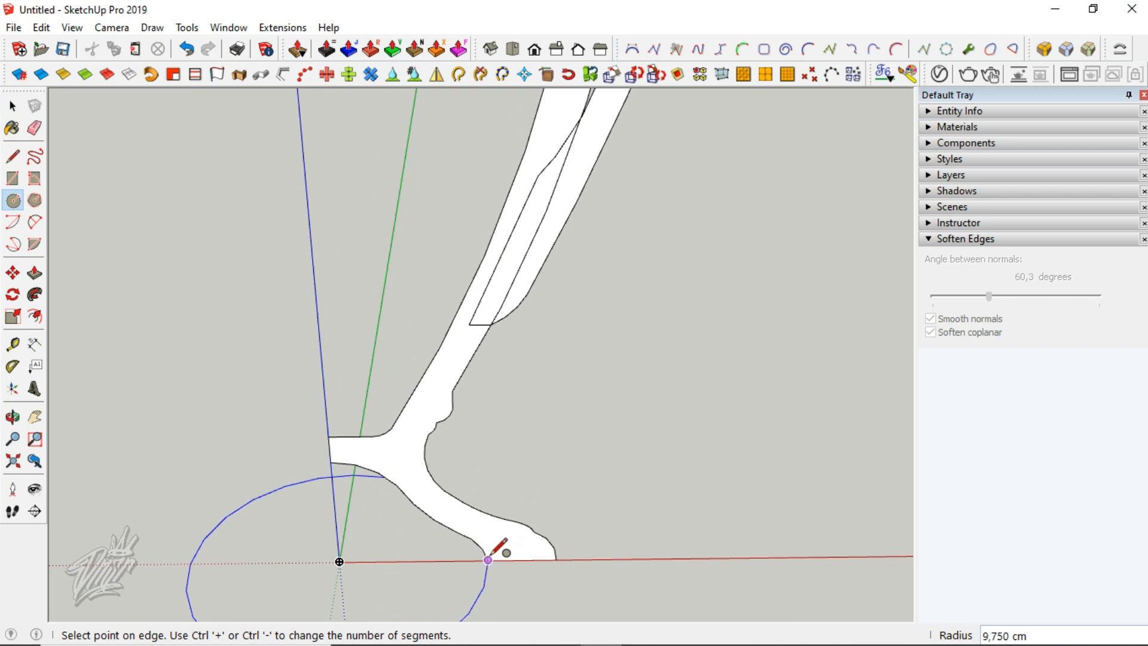
{"action": "left_click", "coordinate": [488, 547]}
{"action": "scroll", "coordinate": [488, 547], "scroll_direction": "down", "scroll_amount": 5}
{"action": "middle_click_drag", "start_coordinate": [469, 530], "coordinate": [377, 595]}
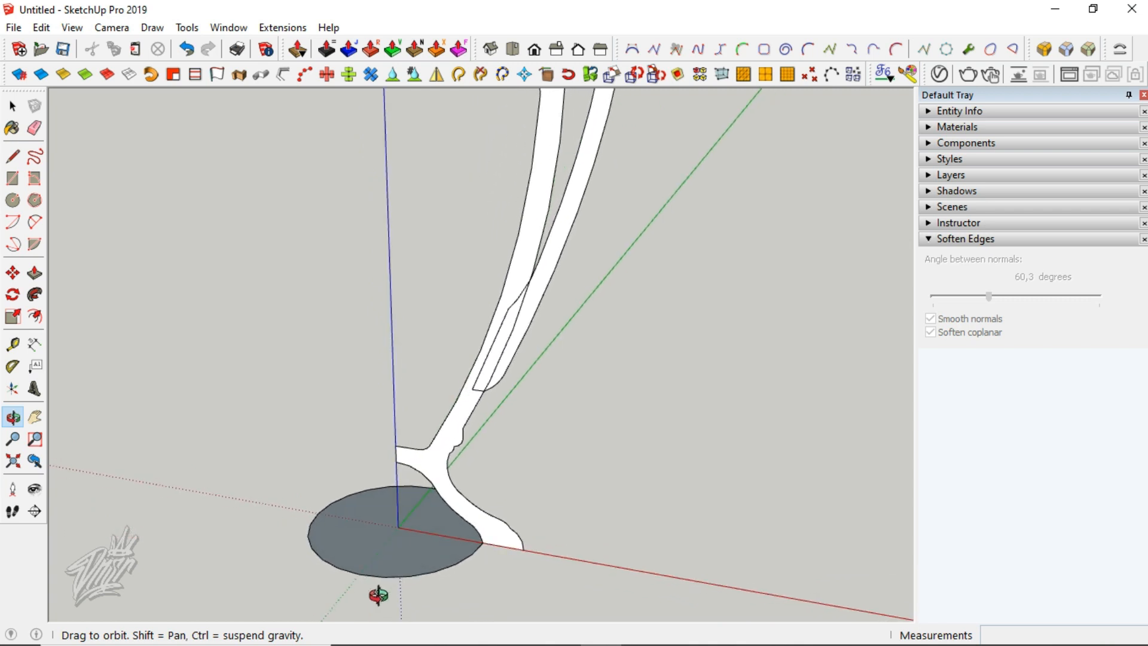
Explode the body profile group and revolve its face around the ground circle with Follow Me
{"action": "key", "text": "space"}
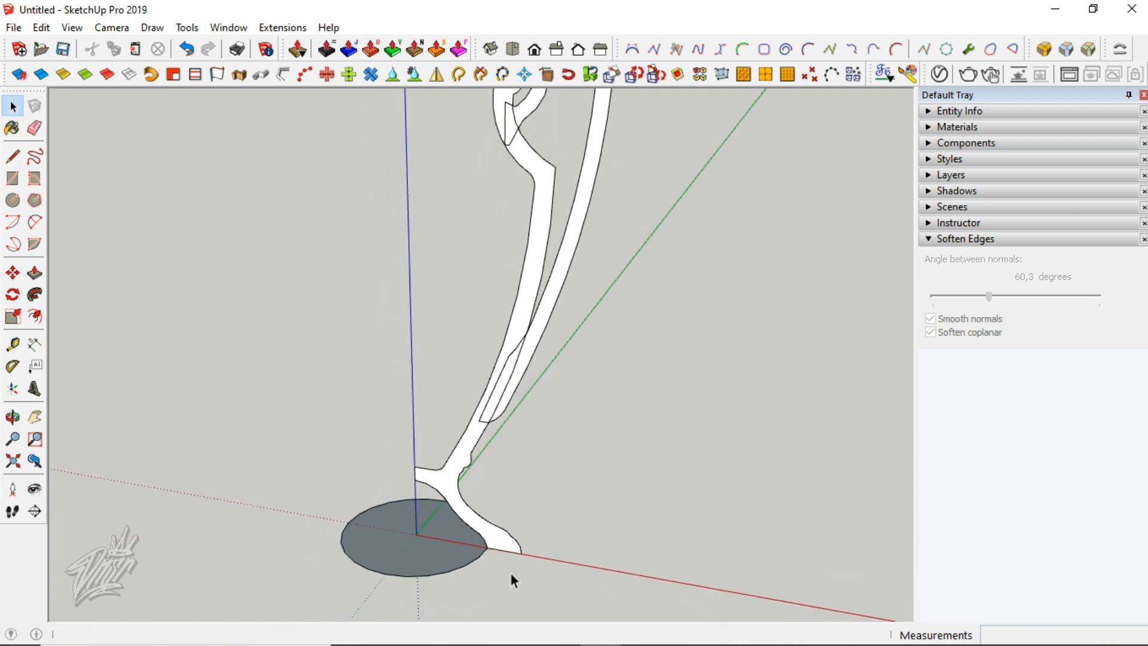
{"action": "right_click", "coordinate": [510, 549]}
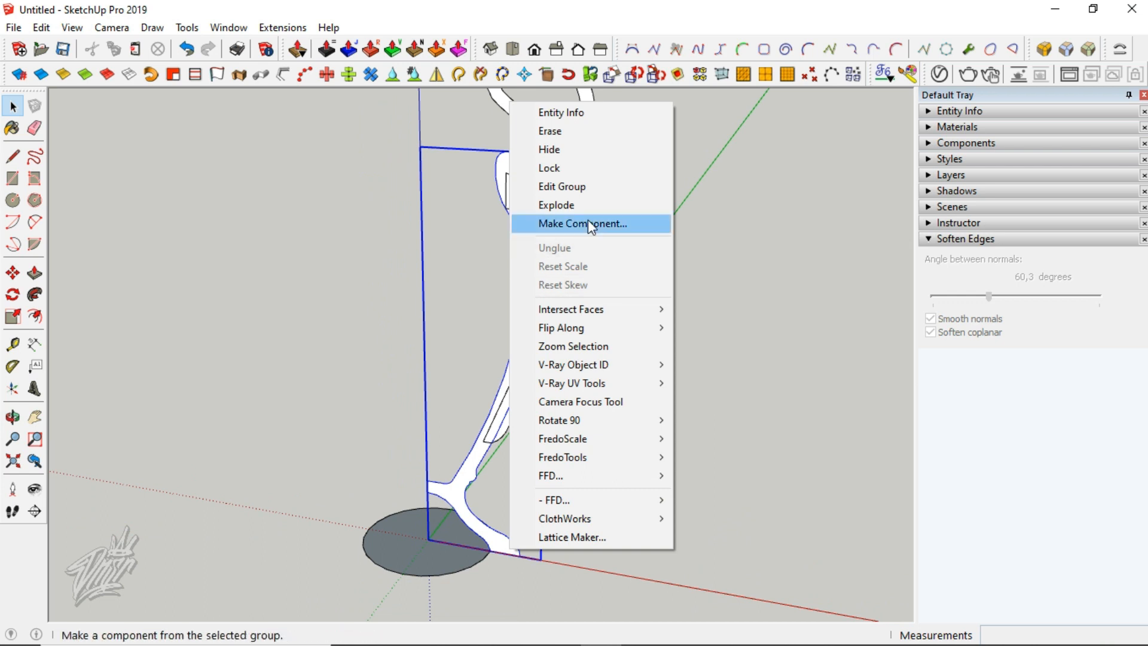
{"action": "left_click", "coordinate": [574, 204]}
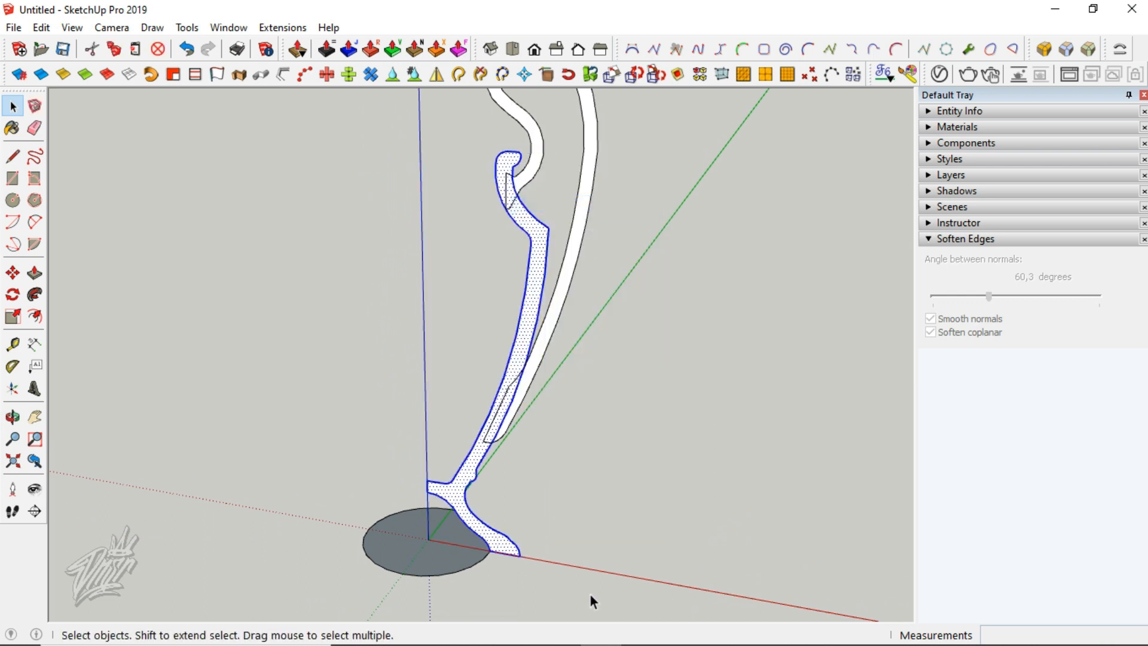
{"action": "key", "text": "shift+f"}
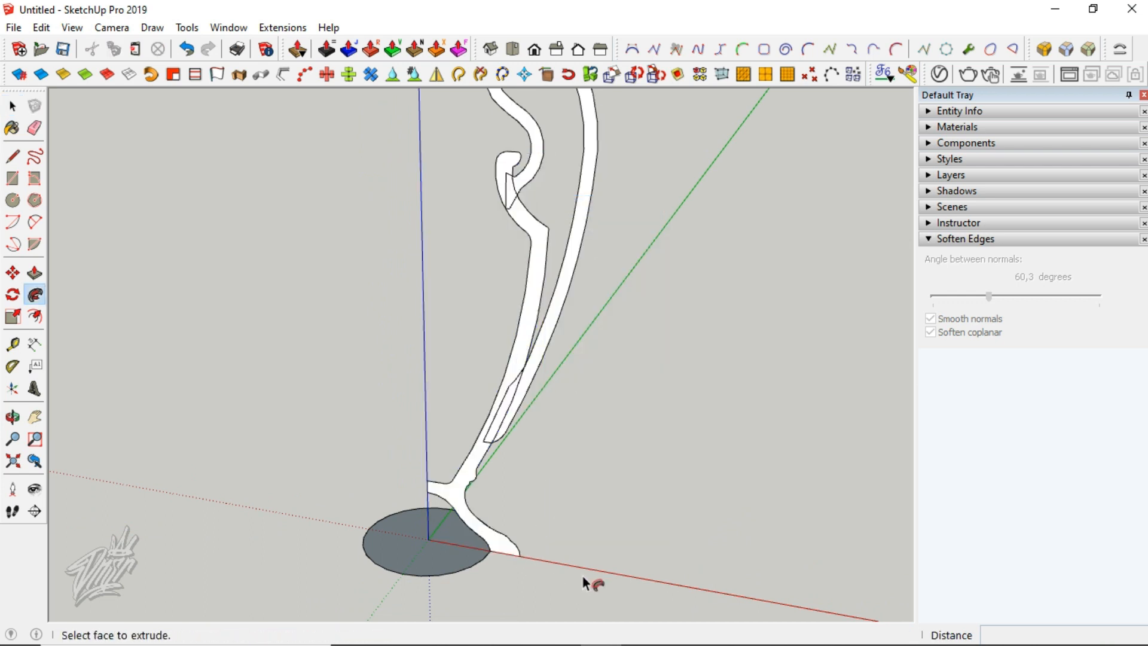
{"action": "left_click", "coordinate": [511, 549]}
{"action": "left_click", "coordinate": [526, 562]}
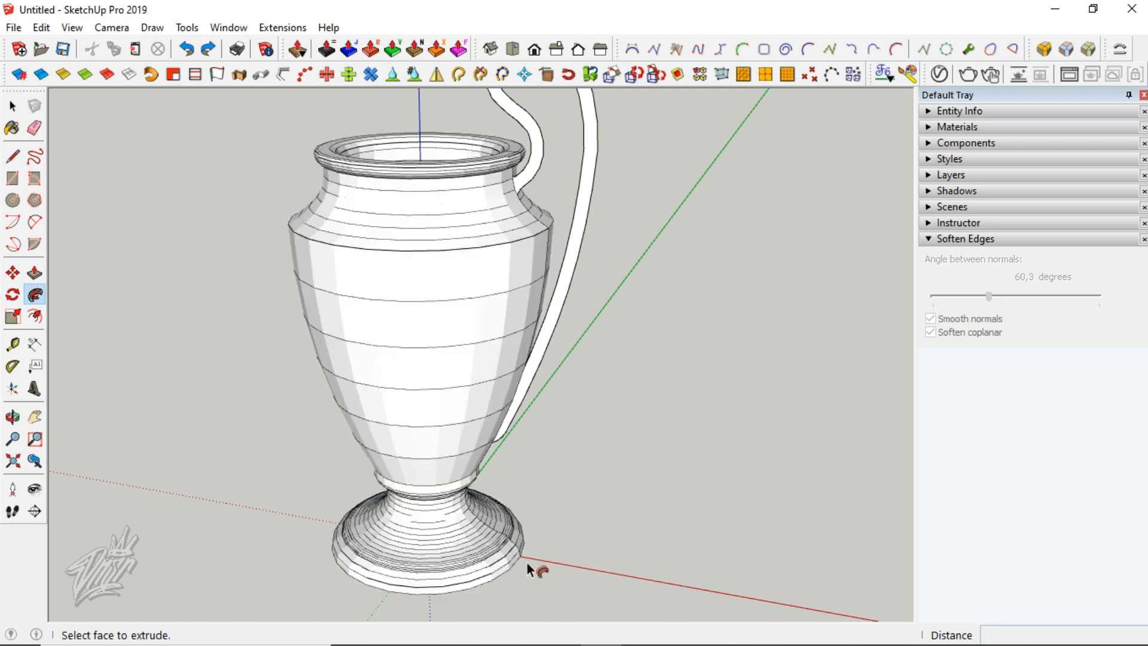
Soften and smooth all edges of the cup body with an angle between normals of about 59.4 degrees
{"action": "key", "text": "o"}
{"action": "left_click_drag", "start_coordinate": [492, 338], "coordinate": [526, 279]}
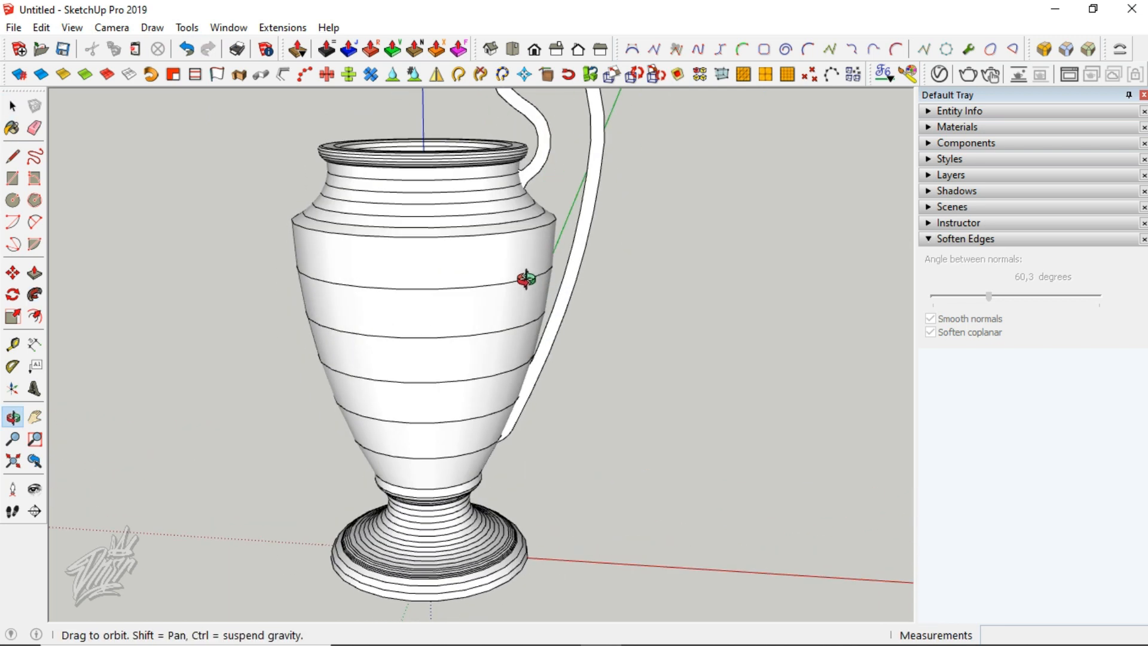
{"action": "key", "text": "space"}
{"action": "triple_click", "coordinate": [472, 308]}
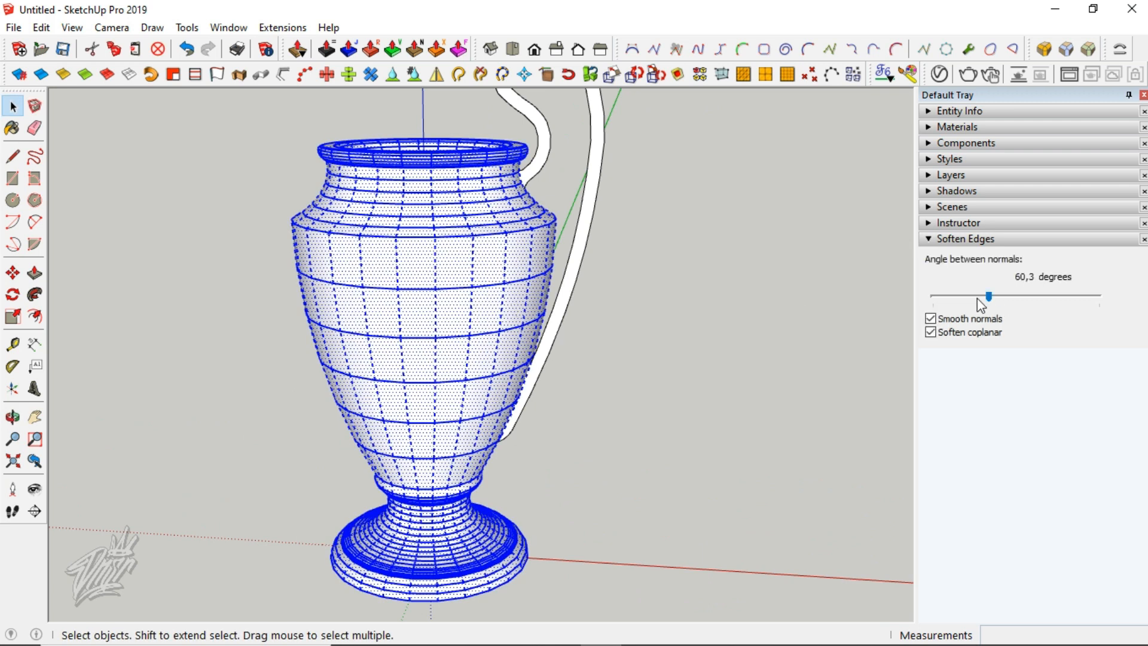
{"action": "left_click_drag", "start_coordinate": [989, 298], "coordinate": [990, 297]}
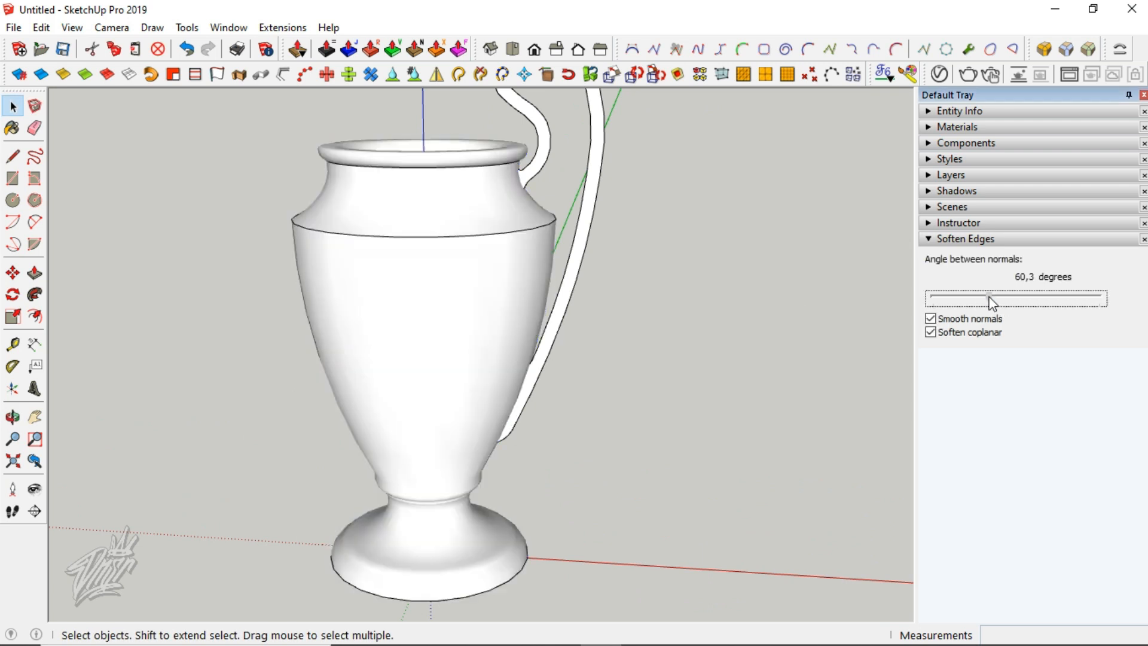
{"action": "left_click", "coordinate": [709, 446]}
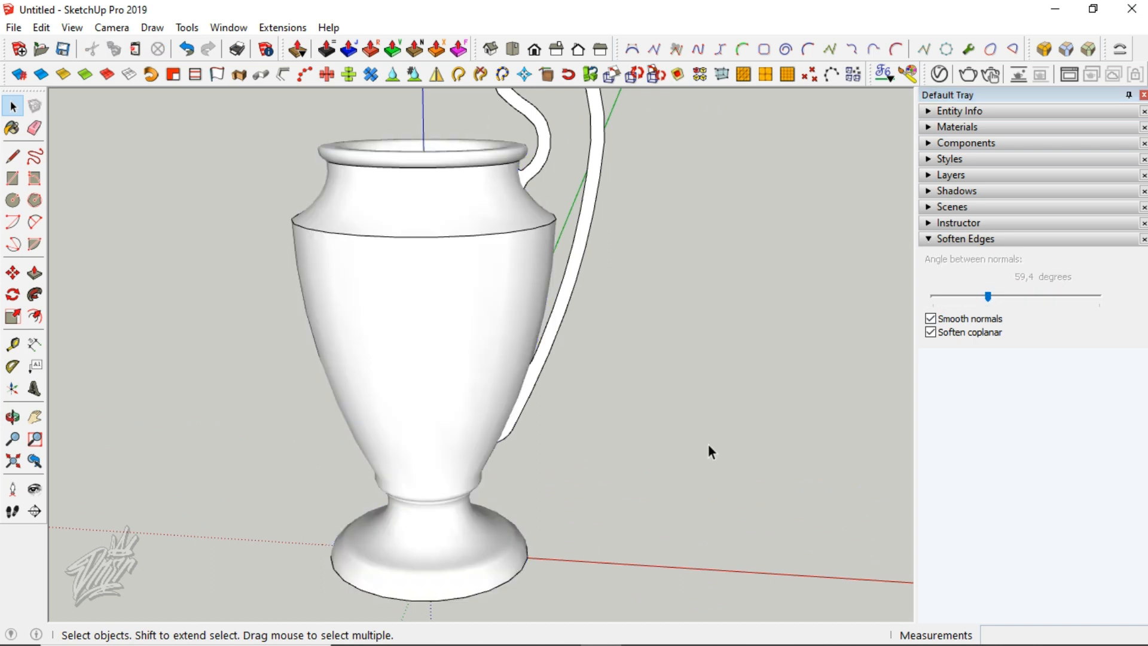
Delete the path circle under the cup's foot
{"action": "middle_click_drag", "start_coordinate": [701, 445], "coordinate": [523, 190]}
{"action": "left_click", "coordinate": [497, 527]}
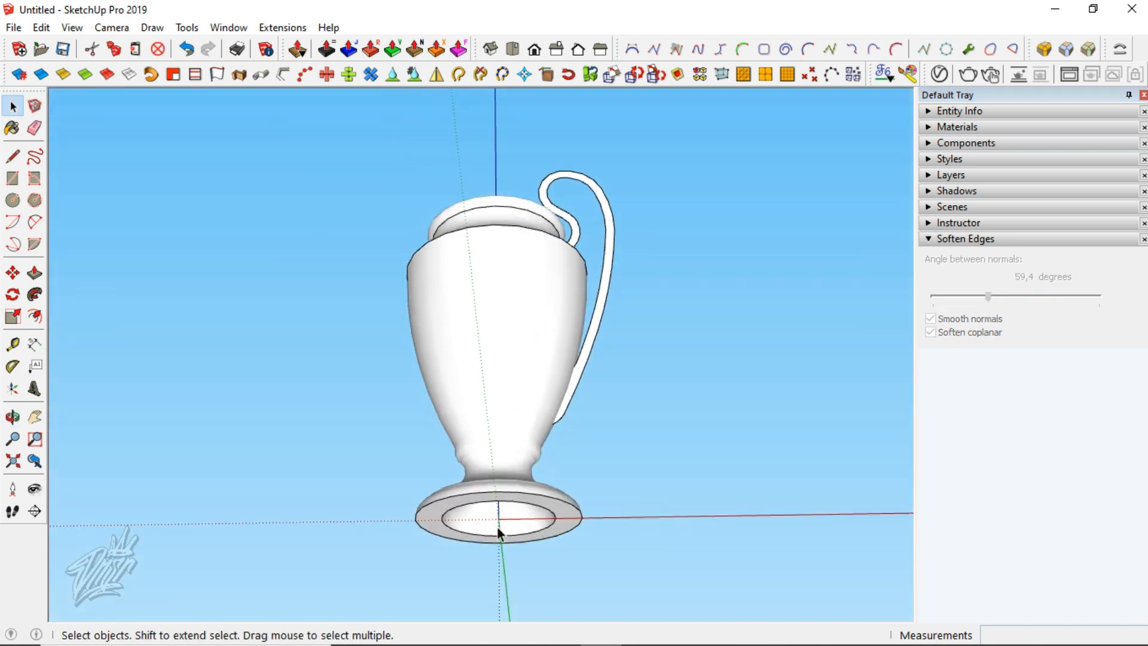
{"action": "middle_click_drag", "start_coordinate": [505, 341], "coordinate": [517, 470]}
From the front view, set the remaining edge loops under the rim, at the shoulder and around the foot's base to Soft
{"action": "left_click", "coordinate": [535, 49]}
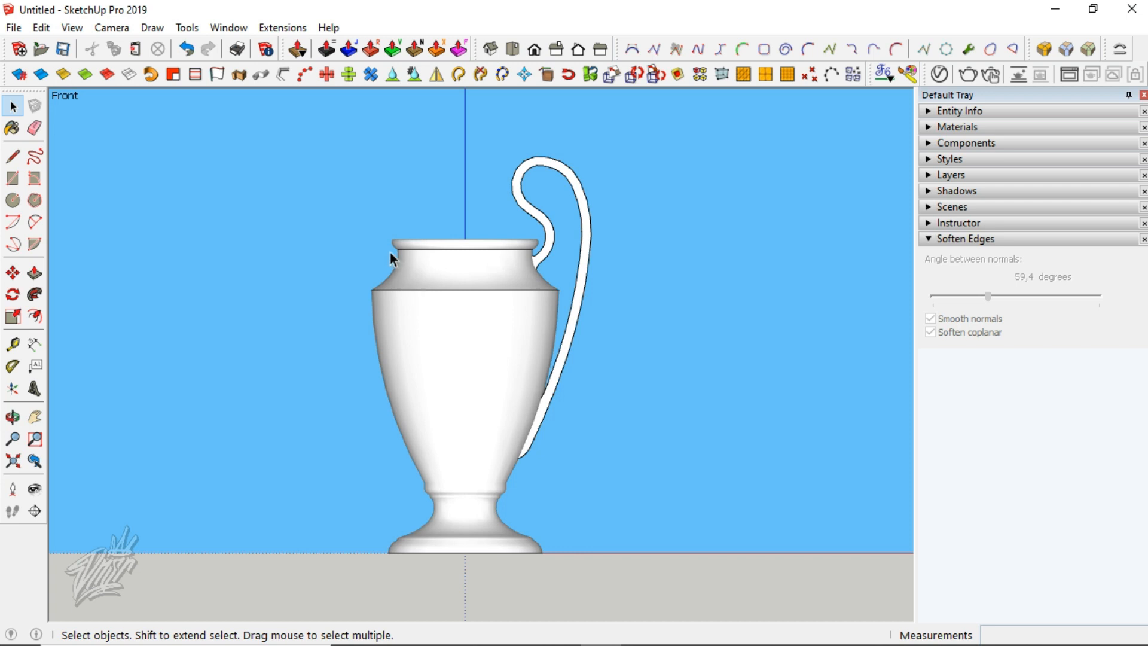
{"action": "left_click_drag", "start_coordinate": [389, 250], "coordinate": [534, 253]}
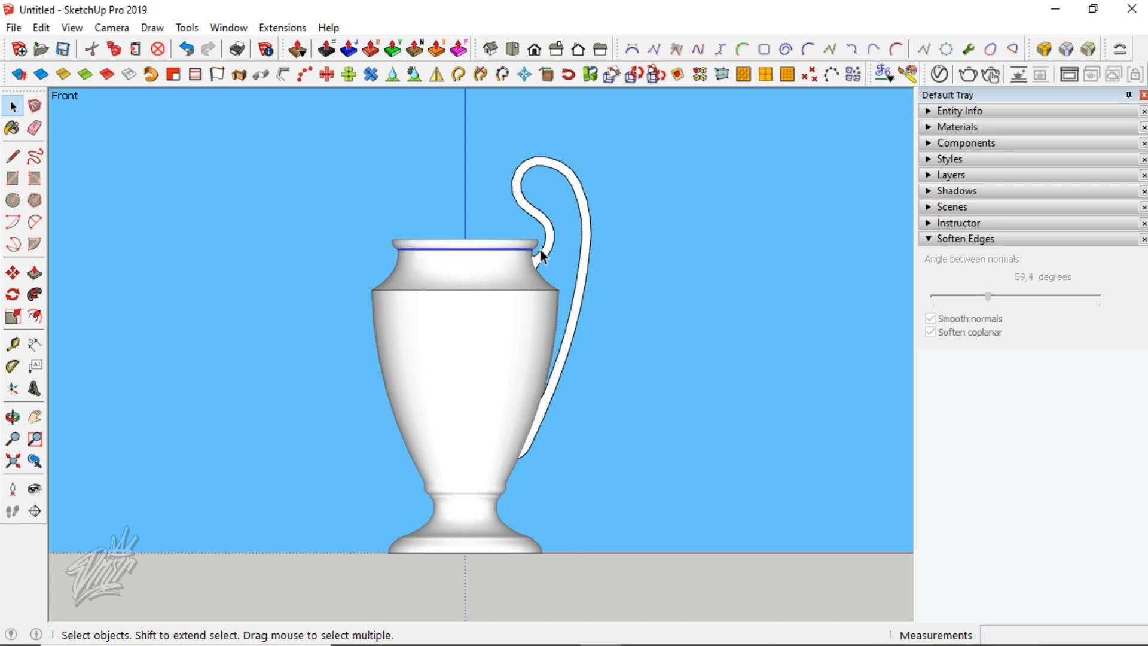
{"action": "left_click", "coordinate": [966, 111]}
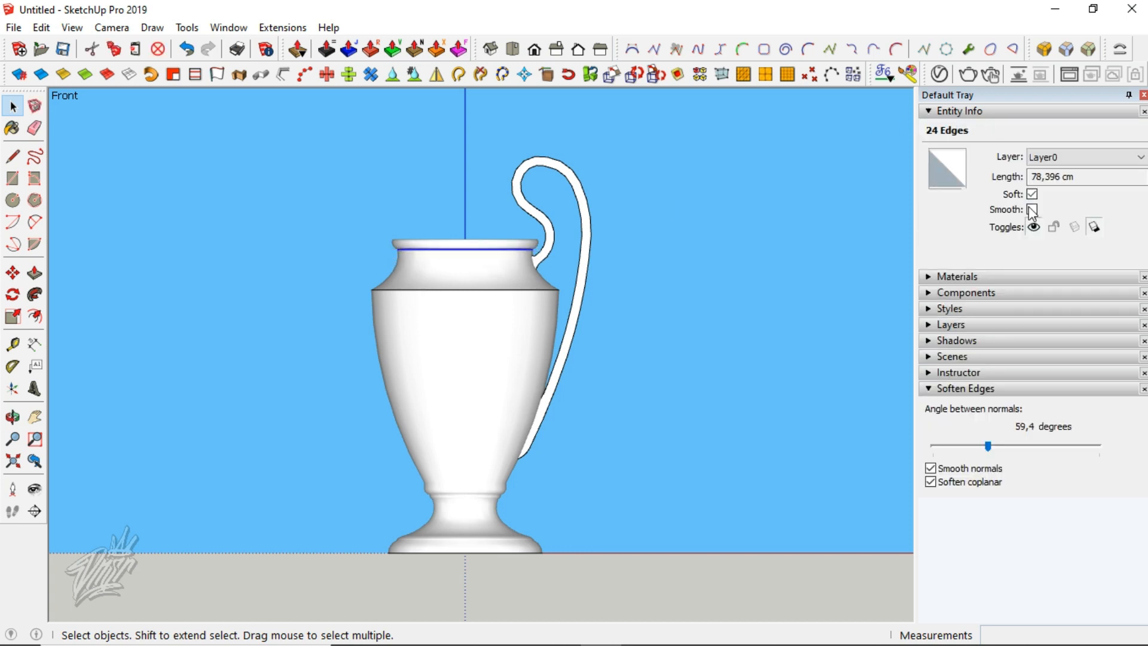
{"action": "left_click_drag", "start_coordinate": [361, 290], "coordinate": [567, 300]}
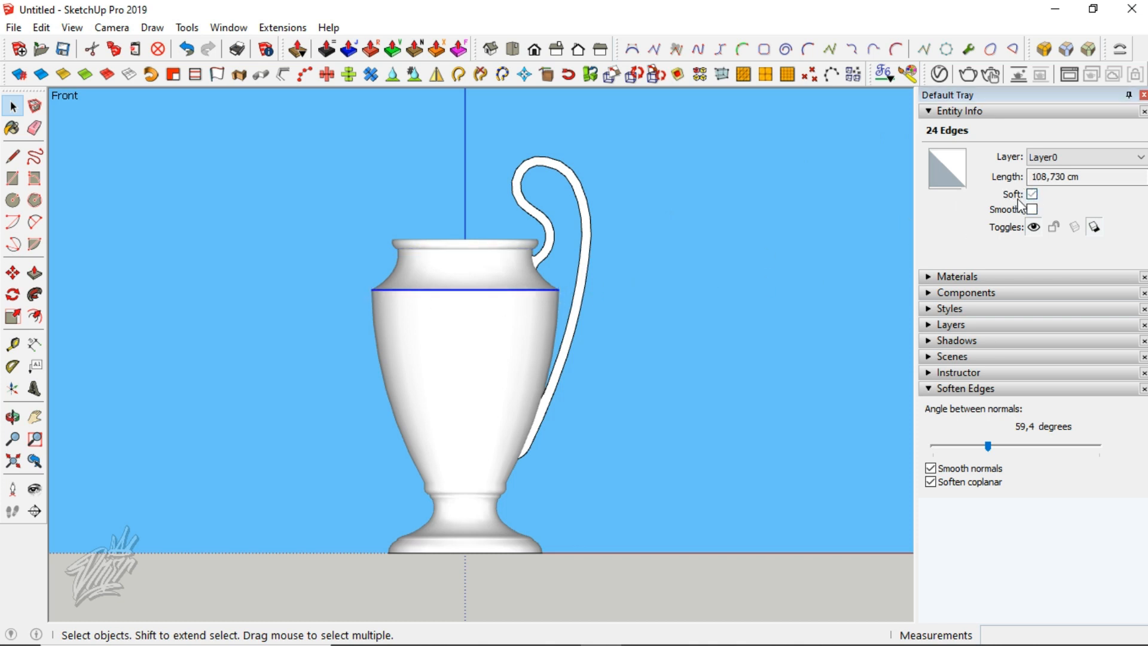
{"action": "left_click_drag", "start_coordinate": [383, 553], "coordinate": [598, 565]}
{"action": "middle_click_drag", "start_coordinate": [477, 540], "coordinate": [526, 525]}
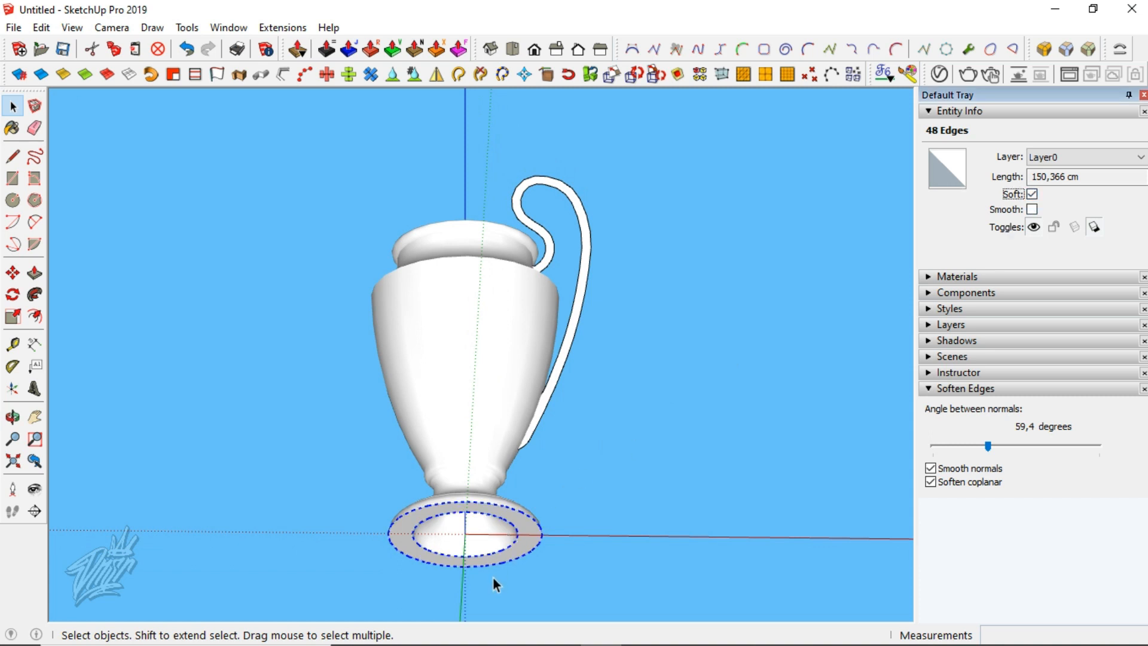
{"action": "left_click", "coordinate": [573, 558]}
{"action": "middle_click_drag", "start_coordinate": [572, 558], "coordinate": [531, 553]}
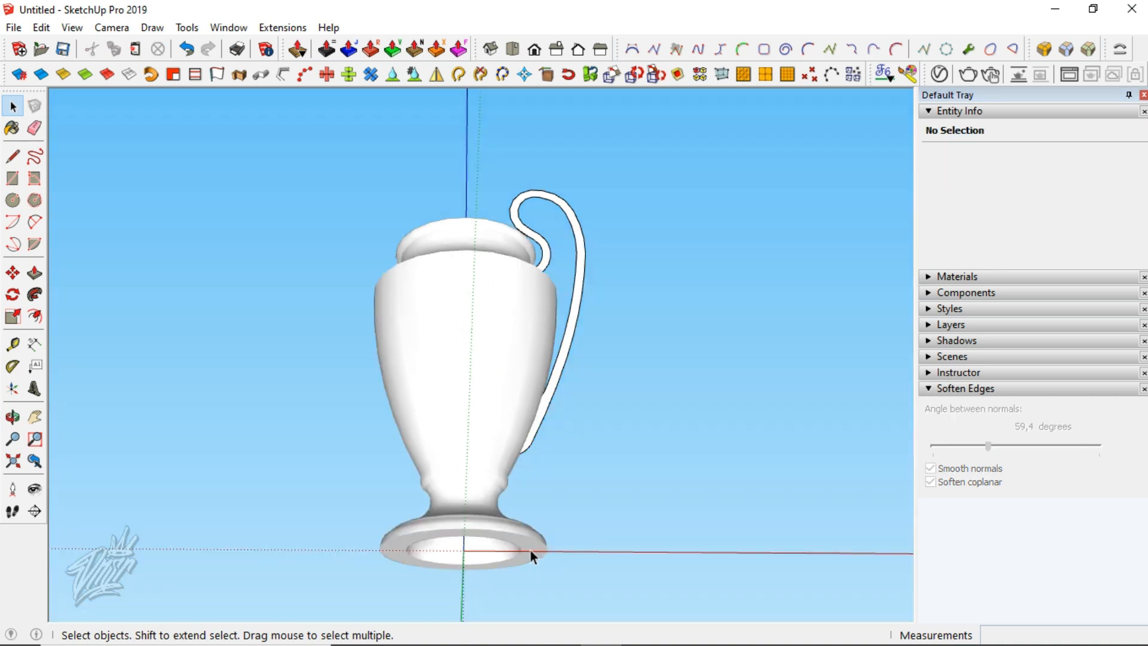
Examine the smoothed cup body and the flat handle outline from above with hidden geometry displayed
{"action": "middle_click_drag", "start_coordinate": [483, 309], "coordinate": [464, 267]}
{"action": "scroll", "coordinate": [474, 341], "scroll_direction": "up", "scroll_amount": 6}
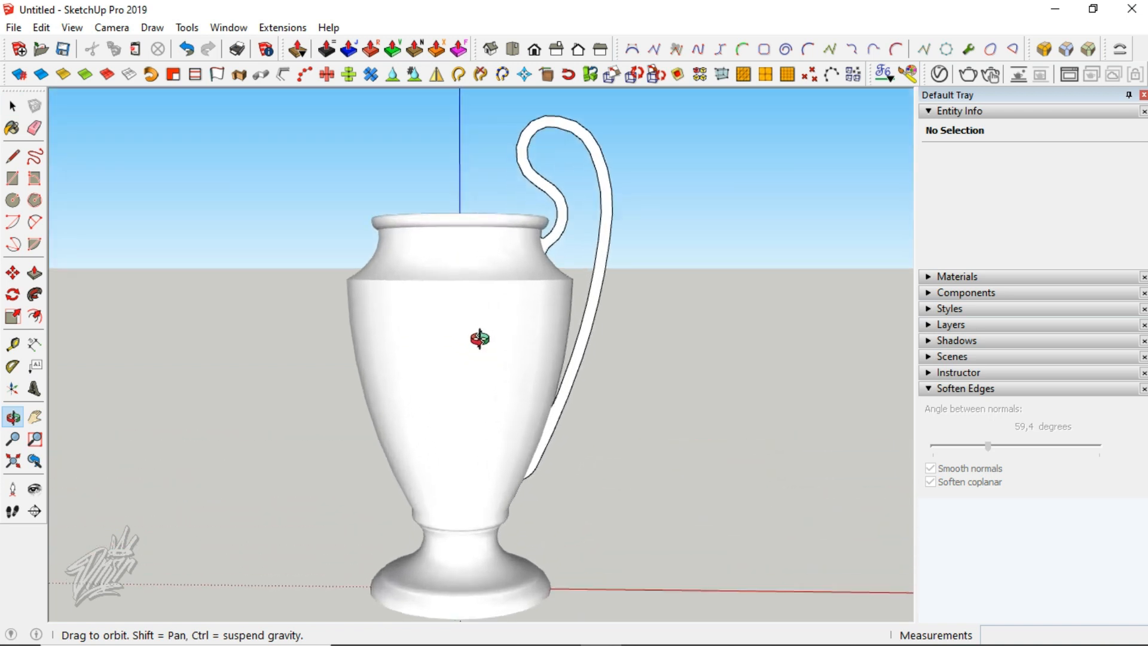
{"action": "middle_click_drag", "start_coordinate": [482, 436], "coordinate": [367, 278]}
{"action": "key", "text": "alt+h"}
{"action": "scroll", "coordinate": [520, 225], "scroll_direction": "up", "scroll_amount": 4}
{"action": "middle_click_drag", "start_coordinate": [541, 392], "coordinate": [553, 473]}
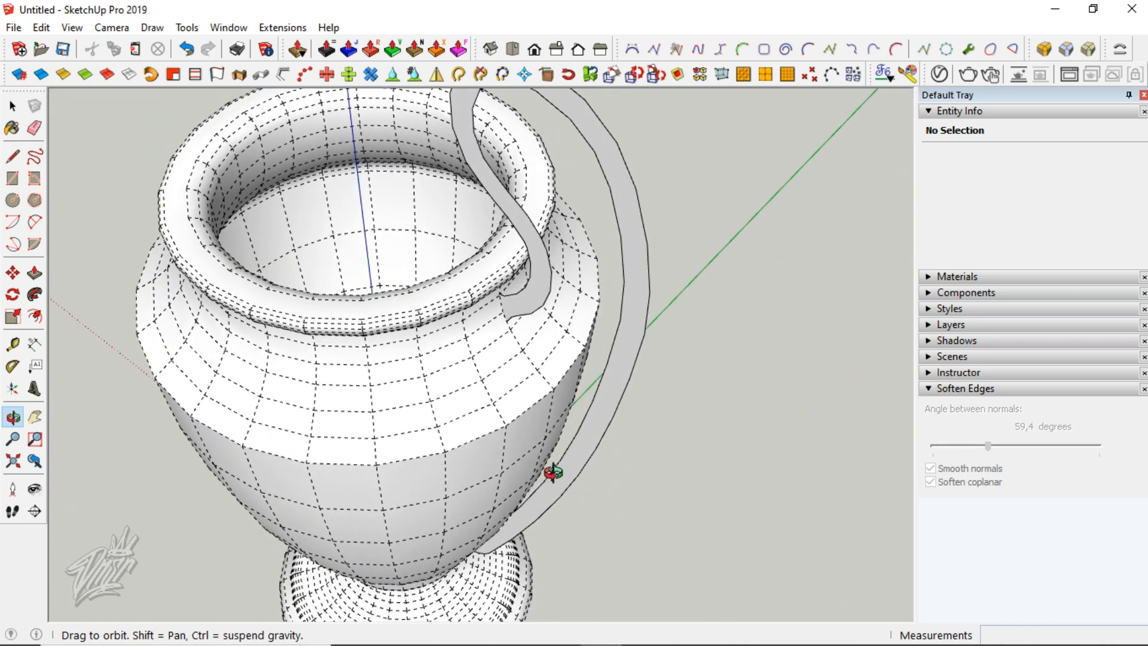
{"action": "key", "text": "alt+h"}
Open the handle group and extrude its face 4 cm with Push/Pull
{"action": "scroll", "coordinate": [532, 290], "scroll_direction": "up", "scroll_amount": 2}
{"action": "key", "text": "space"}
{"action": "double_click", "coordinate": [543, 289]}
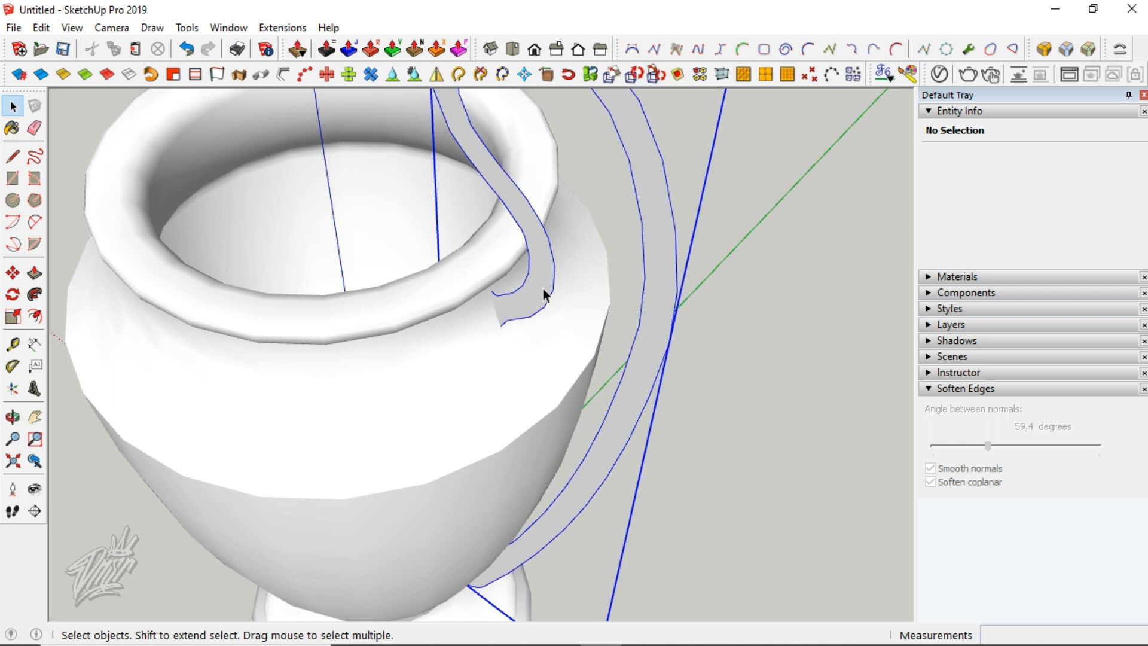
{"action": "key", "text": "p"}
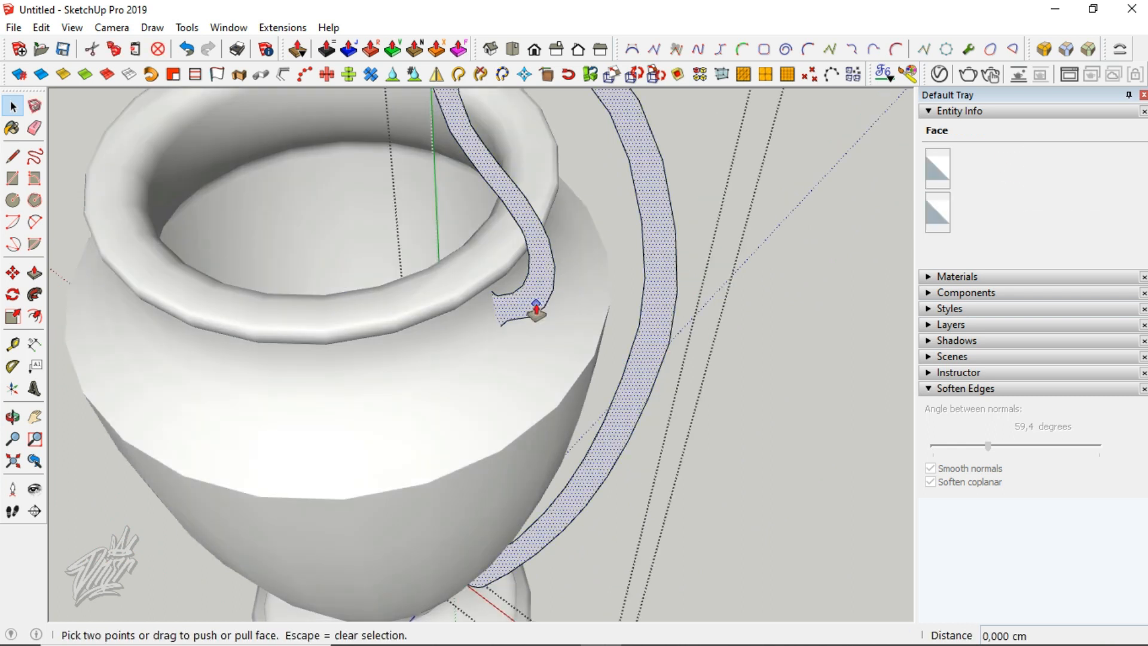
{"action": "left_click", "coordinate": [538, 306]}
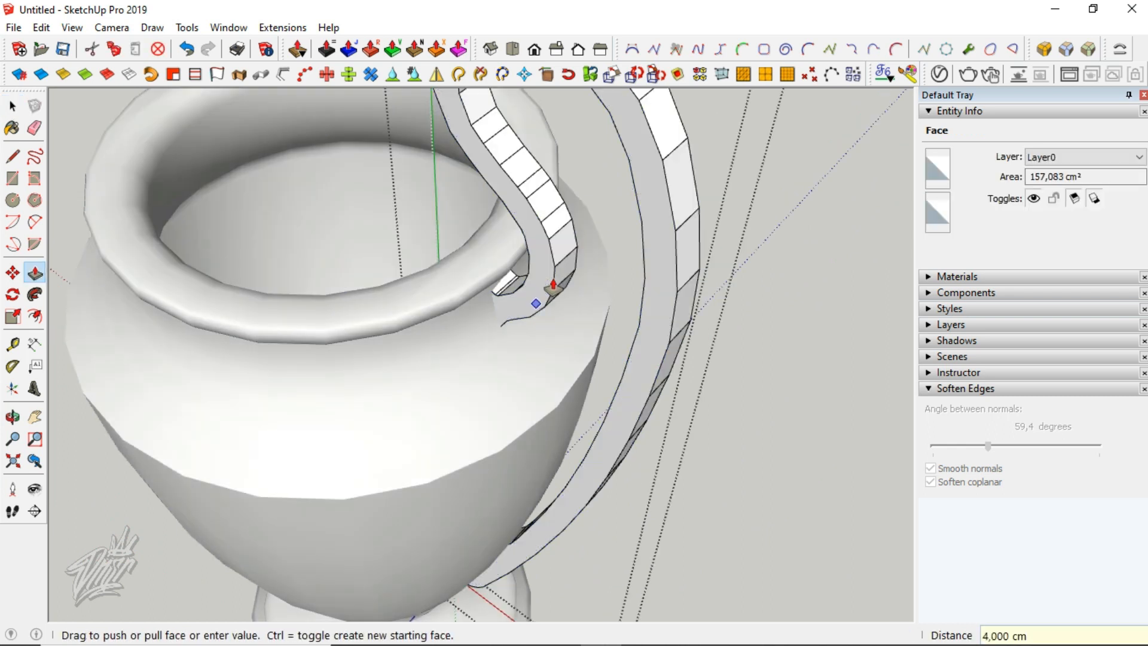
{"action": "left_click", "coordinate": [553, 288]}
Move the entire extruded handle geometry 2 cm back against the extrusion direction, centring it on the cup
{"action": "key", "text": "space"}
{"action": "triple_click", "coordinate": [554, 285]}
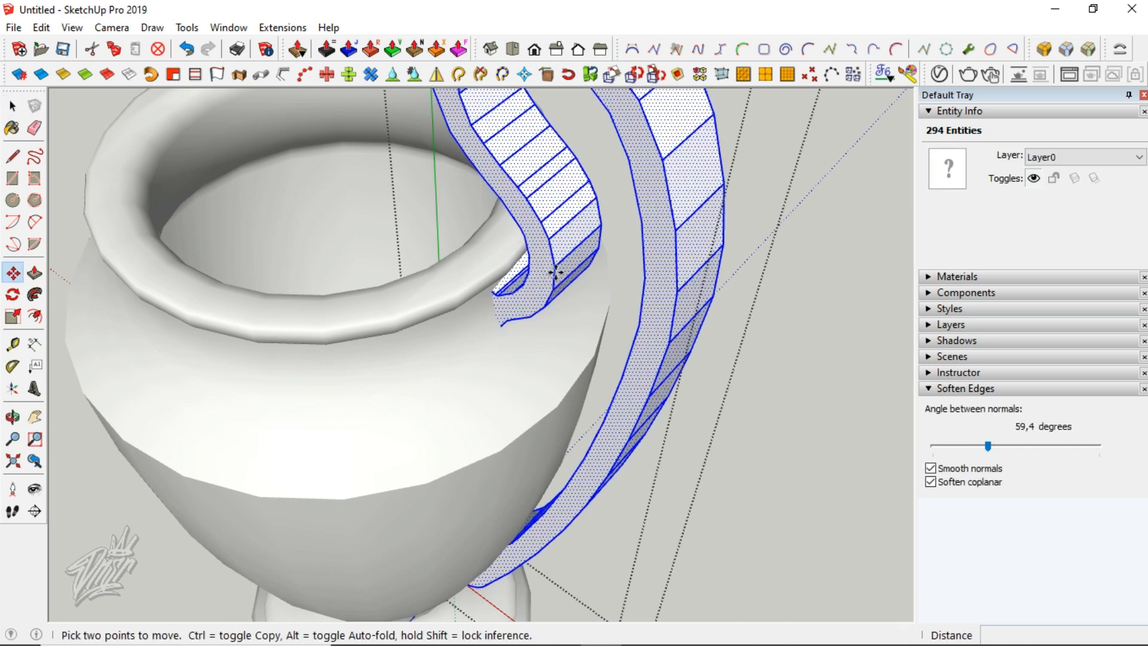
{"action": "left_click", "coordinate": [555, 273]}
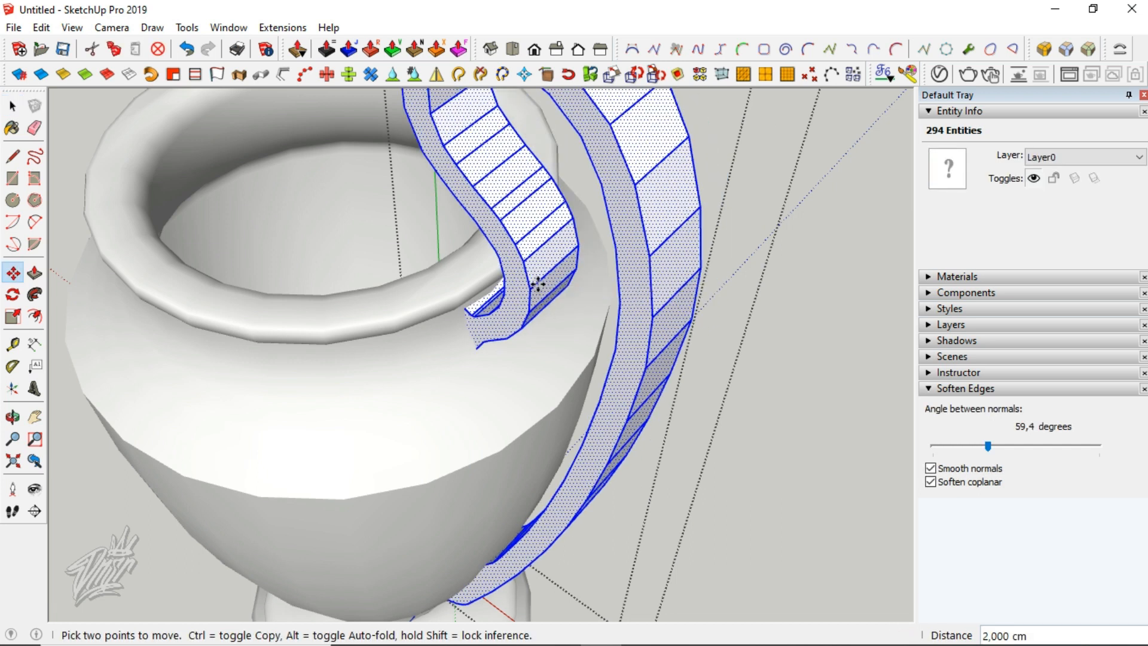
{"action": "left_click", "coordinate": [538, 285]}
Soften and smooth the handle's edges with an angle between normals of about 61.2 degrees
{"action": "key", "text": "o"}
{"action": "left_click_drag", "start_coordinate": [472, 430], "coordinate": [586, 340]}
{"action": "scroll", "coordinate": [586, 340], "scroll_direction": "down", "scroll_amount": 5}
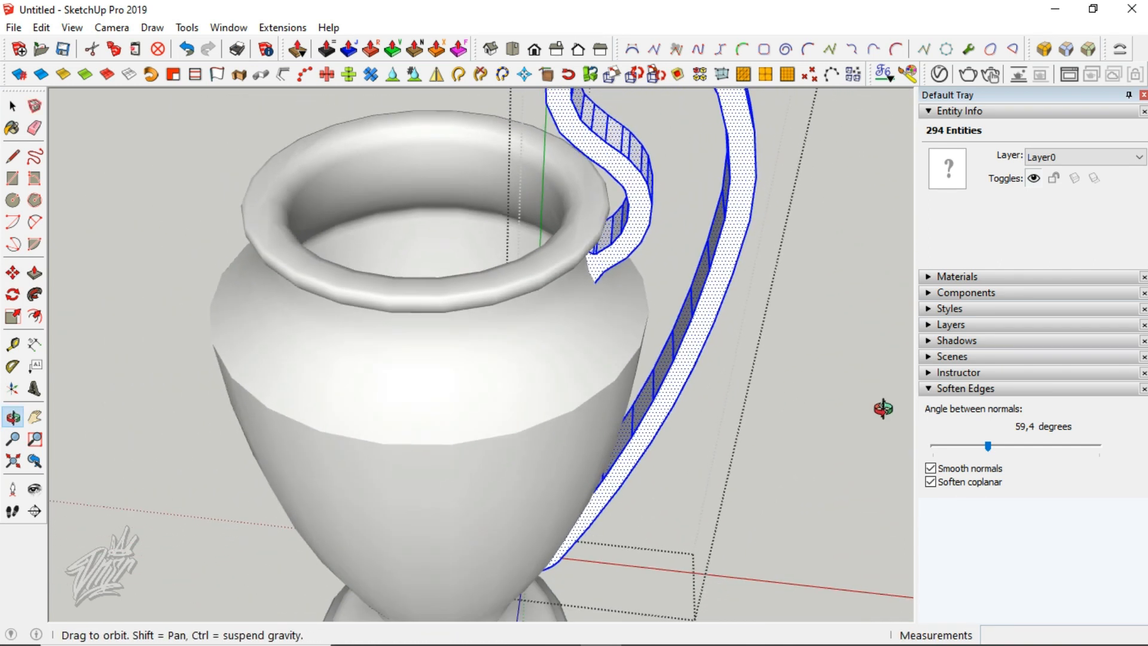
{"action": "left_click_drag", "start_coordinate": [988, 447], "coordinate": [990, 447]}
{"action": "scroll", "coordinate": [578, 353], "scroll_direction": "down", "scroll_amount": 1}
Draw a line between the inner top and outer bottom corners of the handle's upper end and trim off the thin wedge
{"action": "left_click_drag", "start_coordinate": [578, 354], "coordinate": [598, 238]}
{"action": "scroll", "coordinate": [598, 238], "scroll_direction": "up", "scroll_amount": 6}
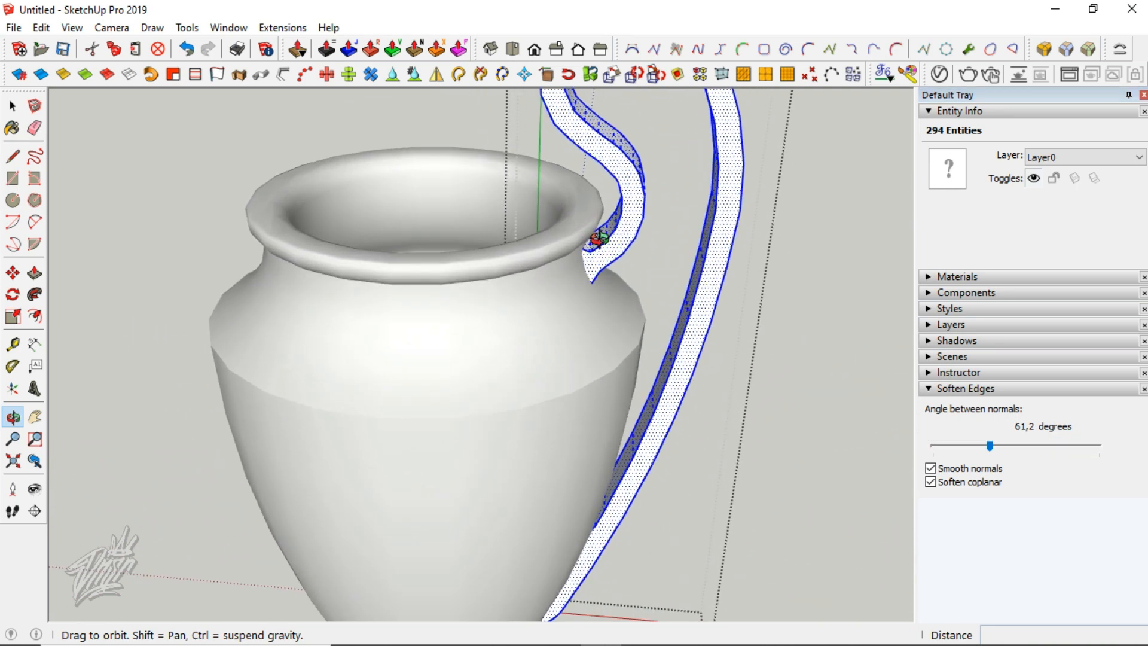
{"action": "scroll", "coordinate": [710, 277], "scroll_direction": "up", "scroll_amount": 1}
{"action": "left_click_drag", "start_coordinate": [711, 277], "coordinate": [677, 255]}
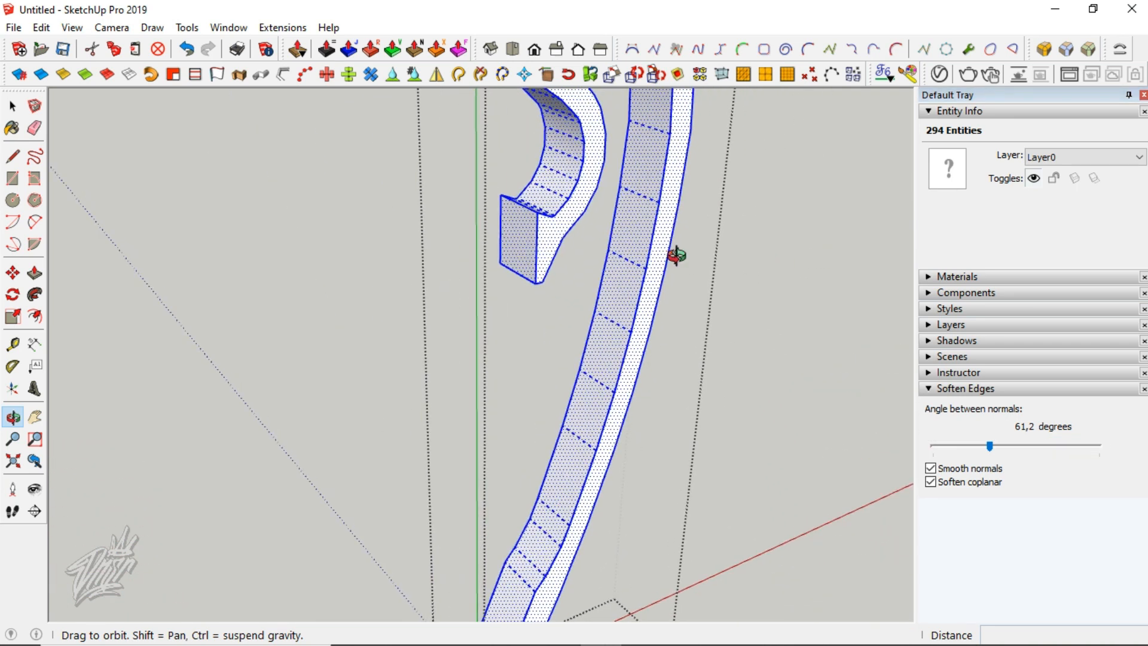
{"action": "left_click_drag", "start_coordinate": [512, 213], "coordinate": [413, 309]}
{"action": "scroll", "coordinate": [410, 255], "scroll_direction": "up", "scroll_amount": 8}
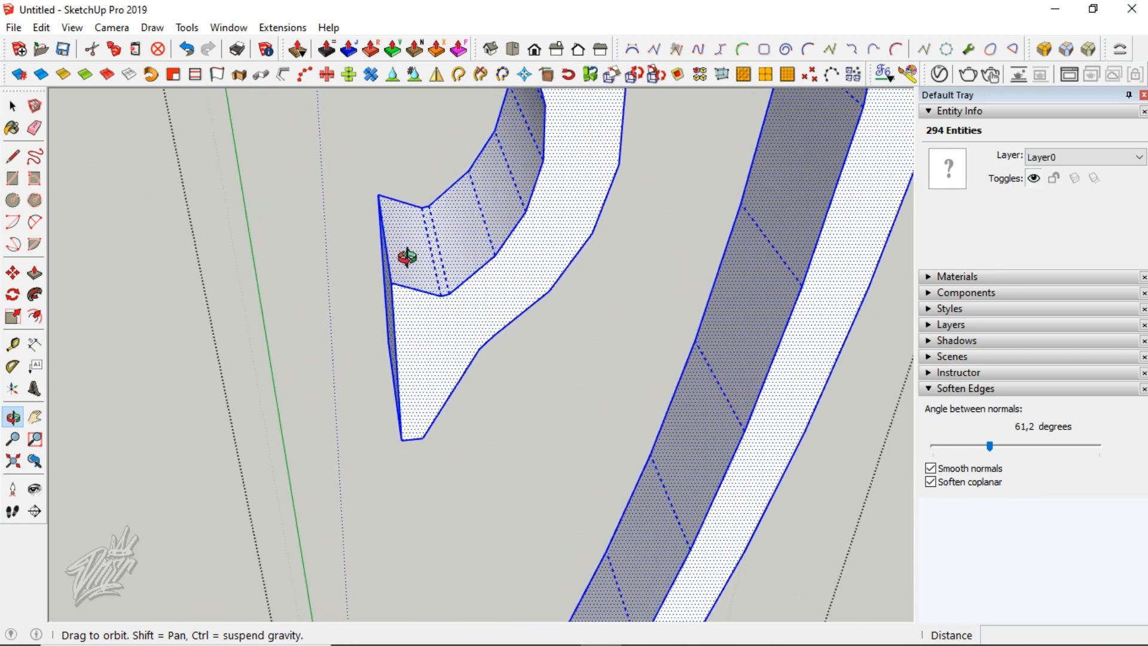
{"action": "left_click_drag", "start_coordinate": [367, 108], "coordinate": [372, 49]}
{"action": "left_click", "coordinate": [454, 287]}
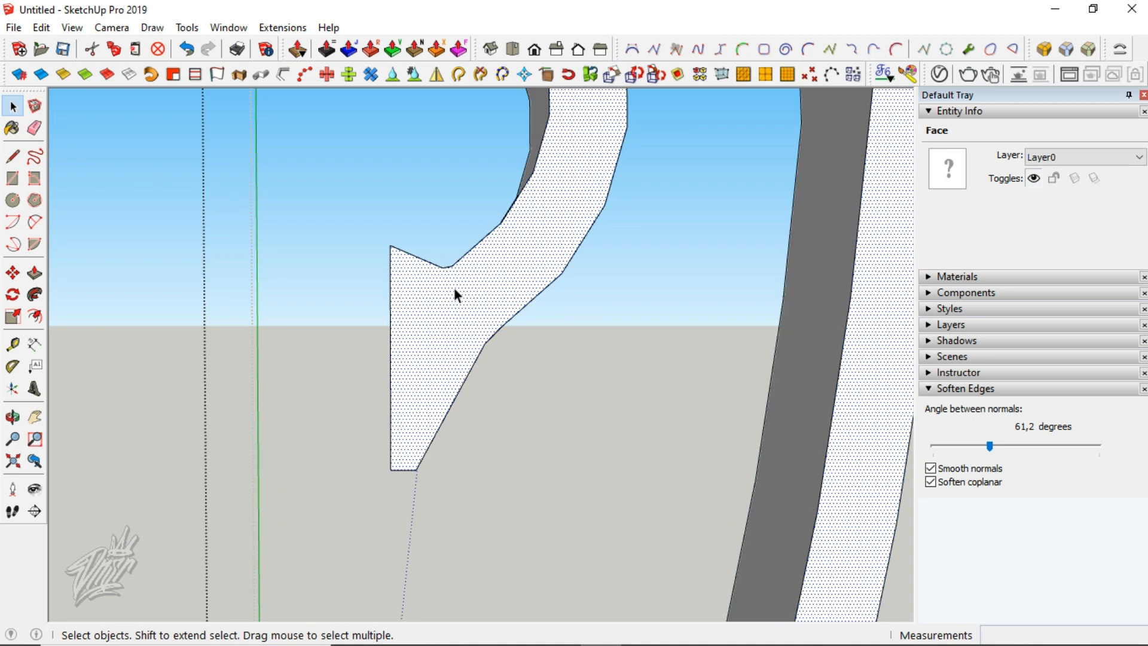
{"action": "key", "text": "l"}
{"action": "left_click", "coordinate": [390, 244]}
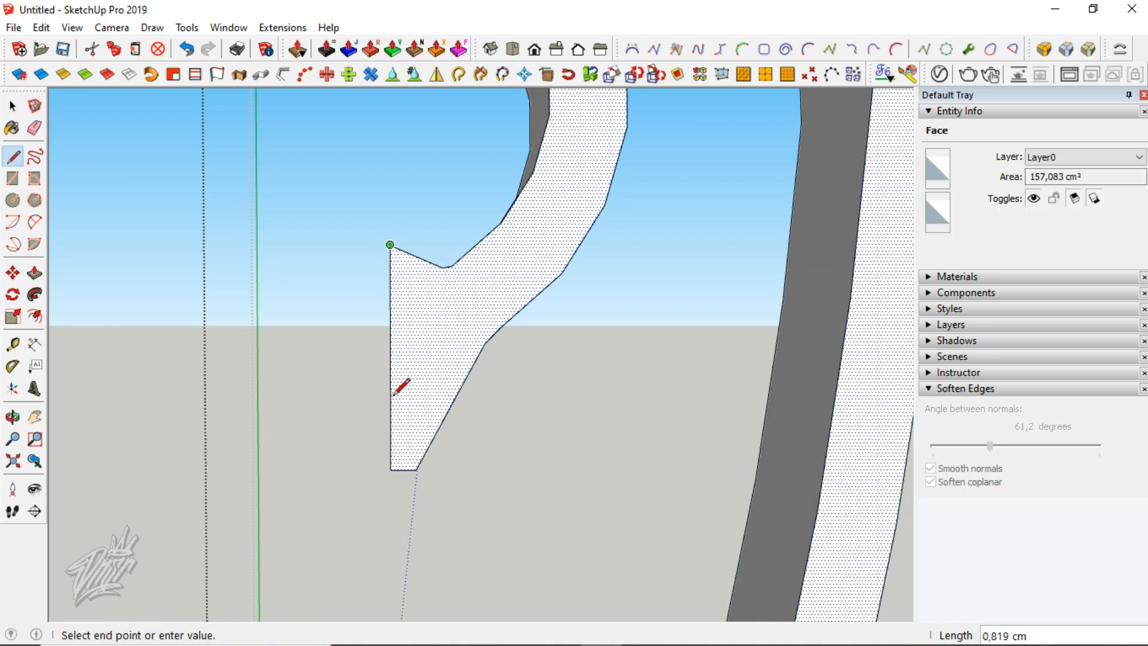
{"action": "key", "text": "space"}
{"action": "left_click", "coordinate": [403, 458]}
{"action": "middle_click_drag", "start_coordinate": [445, 312], "coordinate": [425, 478]}
{"action": "left_click_drag", "start_coordinate": [405, 465], "coordinate": [325, 397]}
{"action": "middle_click_drag", "start_coordinate": [402, 389], "coordinate": [445, 324]}
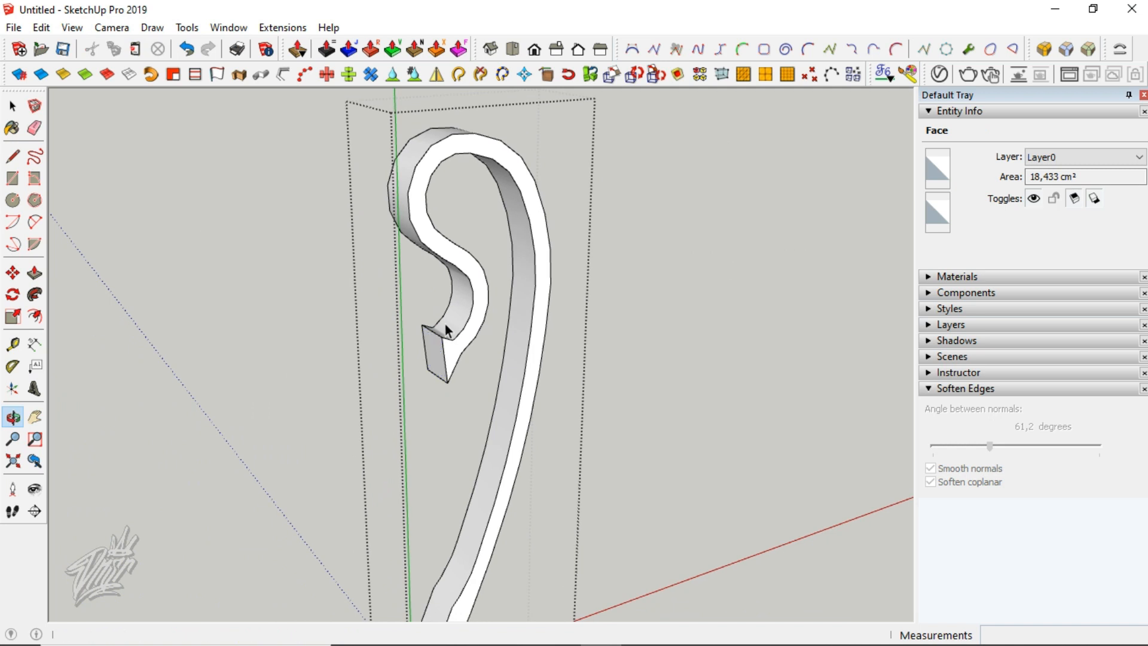
Round all the handle's edges with Round Corner at a 0.5 cm offset and 3 segments
{"action": "key", "text": "space"}
{"action": "triple_click", "coordinate": [454, 311]}
{"action": "left_click", "coordinate": [1044, 49]}
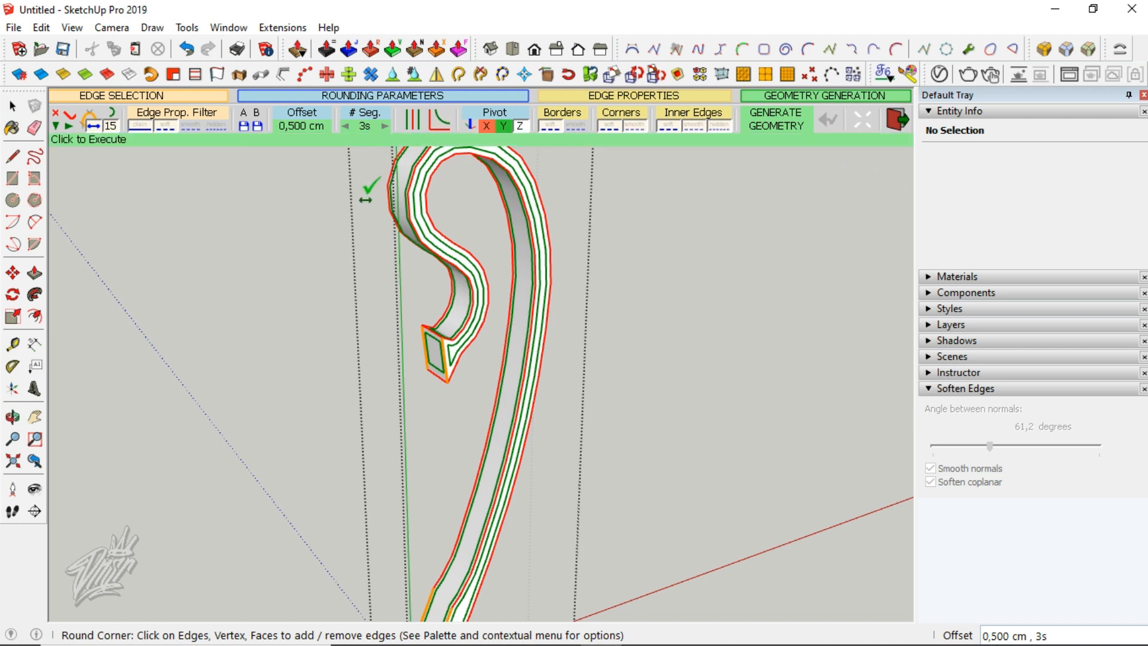
{"action": "left_click", "coordinate": [892, 353]}
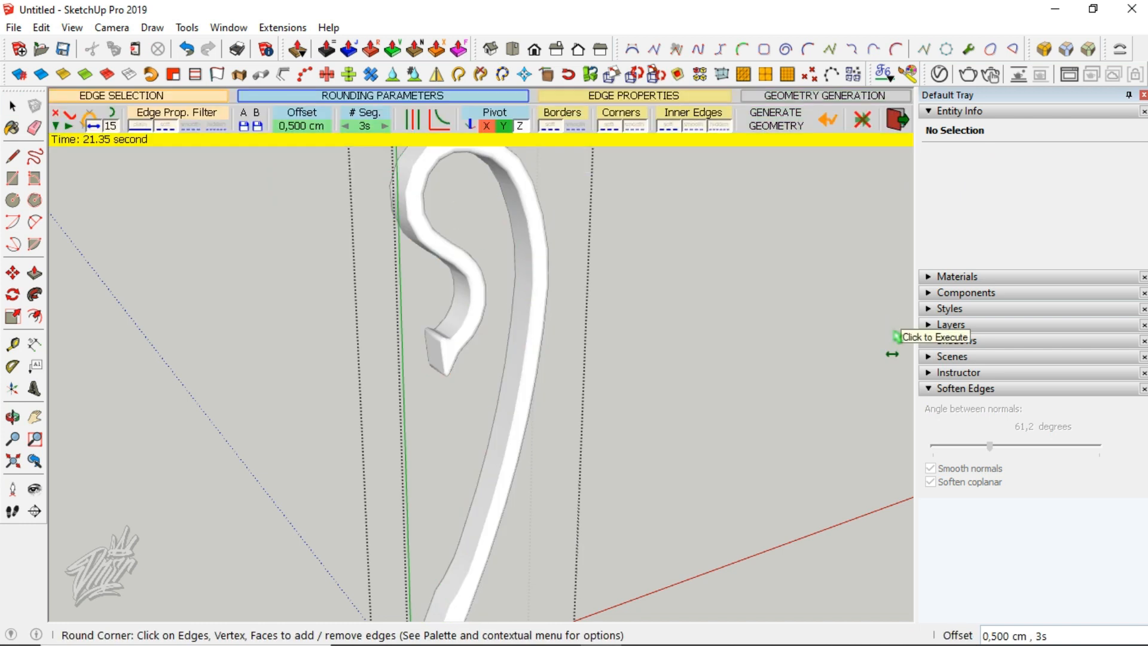
Examine the rounded handle's mesh and both of its ends against the cup body with hidden geometry displayed
{"action": "middle_click_drag", "start_coordinate": [889, 326], "coordinate": [889, 326]}
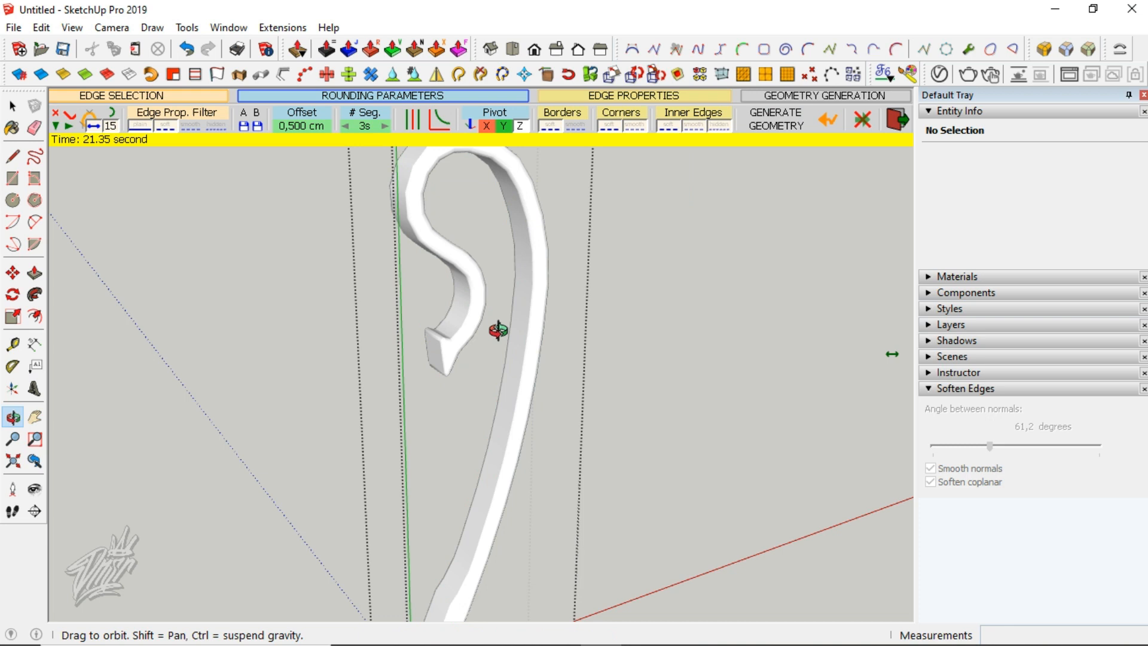
{"action": "scroll", "coordinate": [416, 320], "scroll_direction": "up", "scroll_amount": 5}
{"action": "key", "text": "alt+h"}
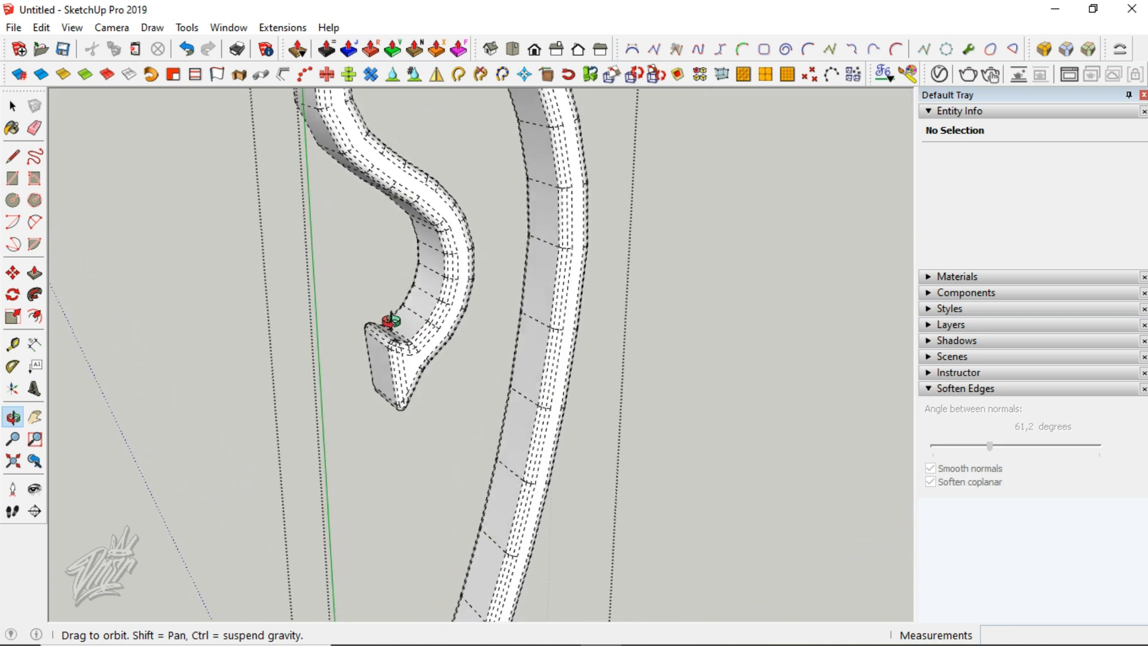
{"action": "left_click_drag", "start_coordinate": [390, 322], "coordinate": [146, 282]}
{"action": "left_click_drag", "start_coordinate": [595, 436], "coordinate": [549, 482]}
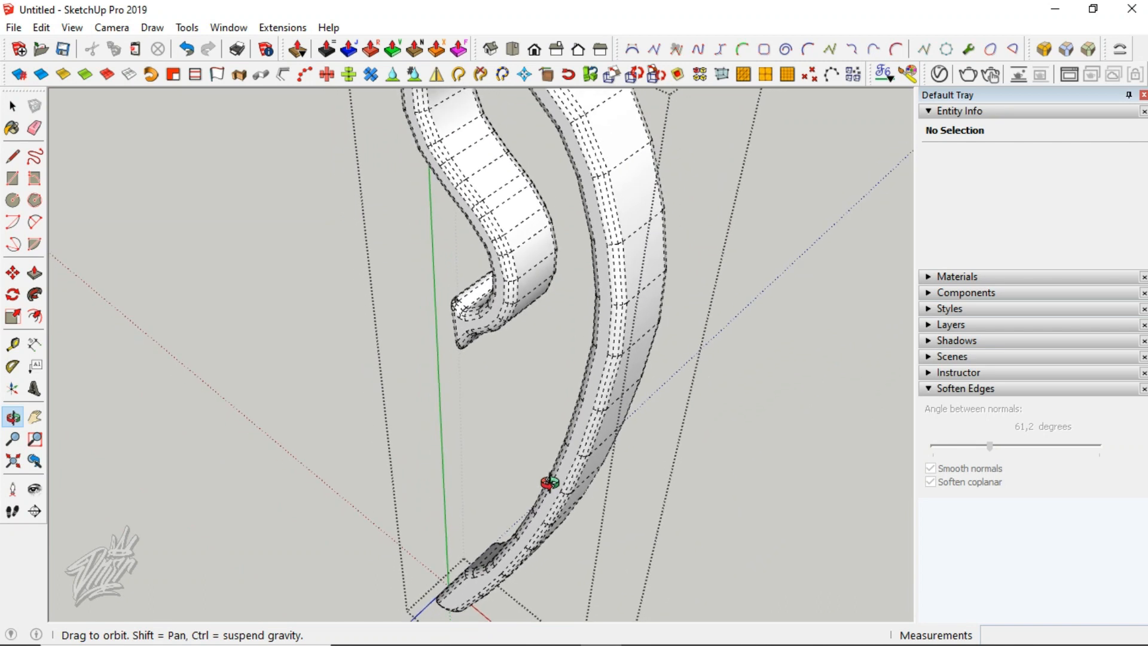
{"action": "scroll", "coordinate": [549, 482], "scroll_direction": "down", "scroll_amount": 2}
{"action": "key", "text": "i"}
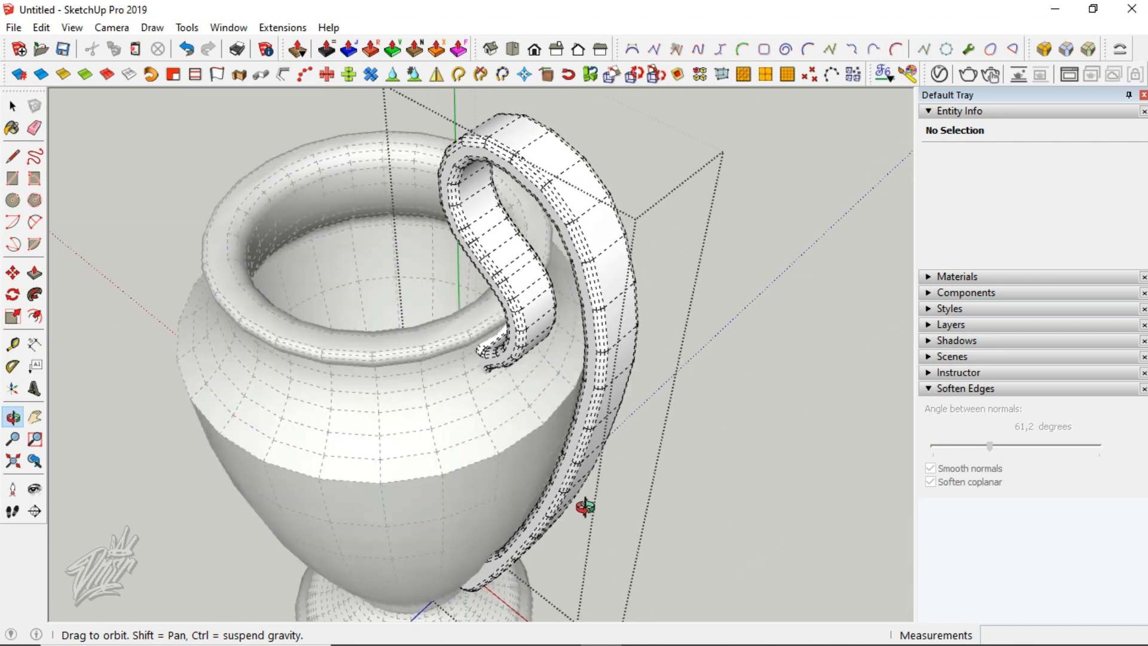
{"action": "left_click_drag", "start_coordinate": [486, 392], "coordinate": [379, 476]}
{"action": "scroll", "coordinate": [395, 586], "scroll_direction": "up", "scroll_amount": 5}
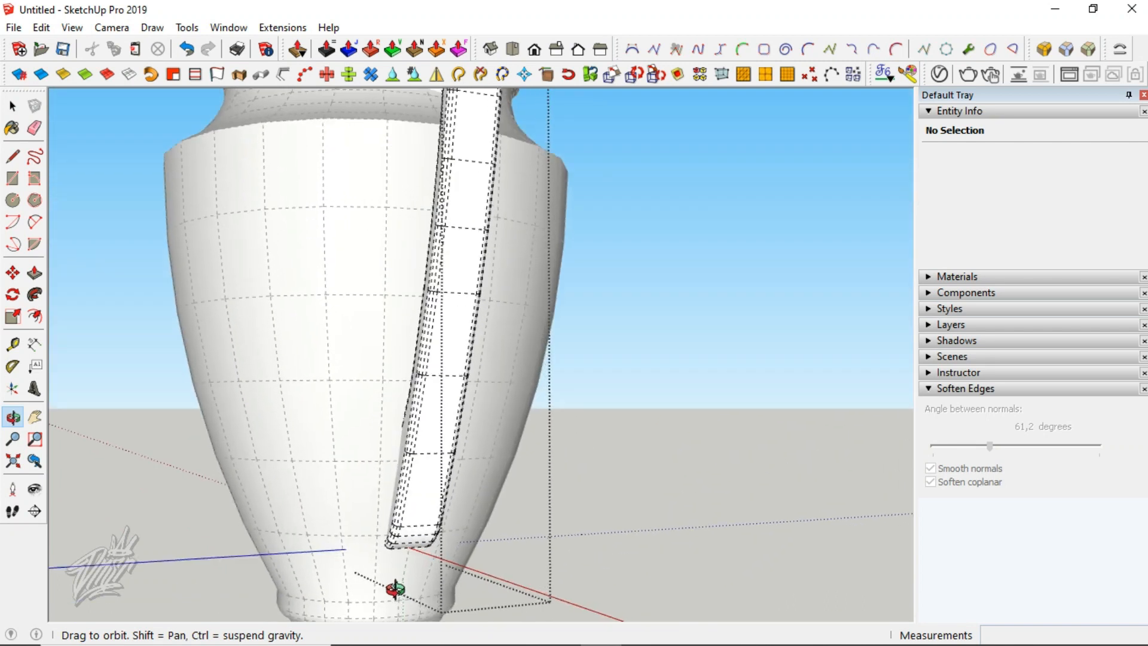
{"action": "scroll", "coordinate": [397, 593], "scroll_direction": "up", "scroll_amount": 8}
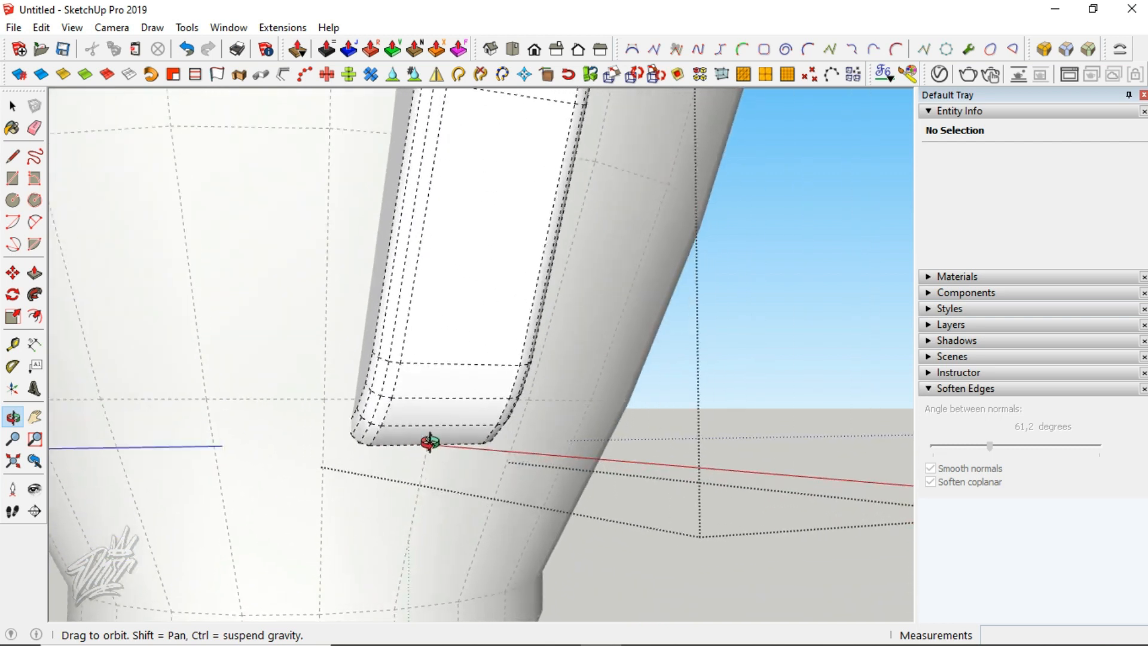
{"action": "scroll", "coordinate": [439, 345], "scroll_direction": "down", "scroll_amount": 6}
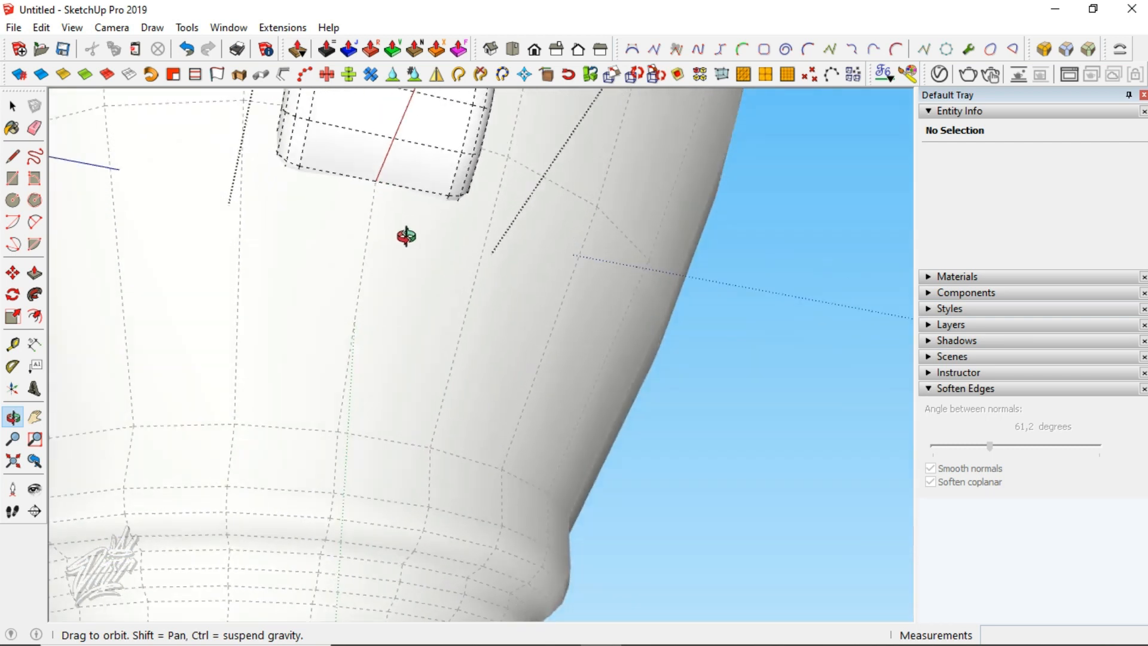
{"action": "scroll", "coordinate": [454, 445], "scroll_direction": "up", "scroll_amount": 6}
{"action": "left_click_drag", "start_coordinate": [454, 445], "coordinate": [604, 289]}
{"action": "scroll", "coordinate": [502, 317], "scroll_direction": "down", "scroll_amount": 5}
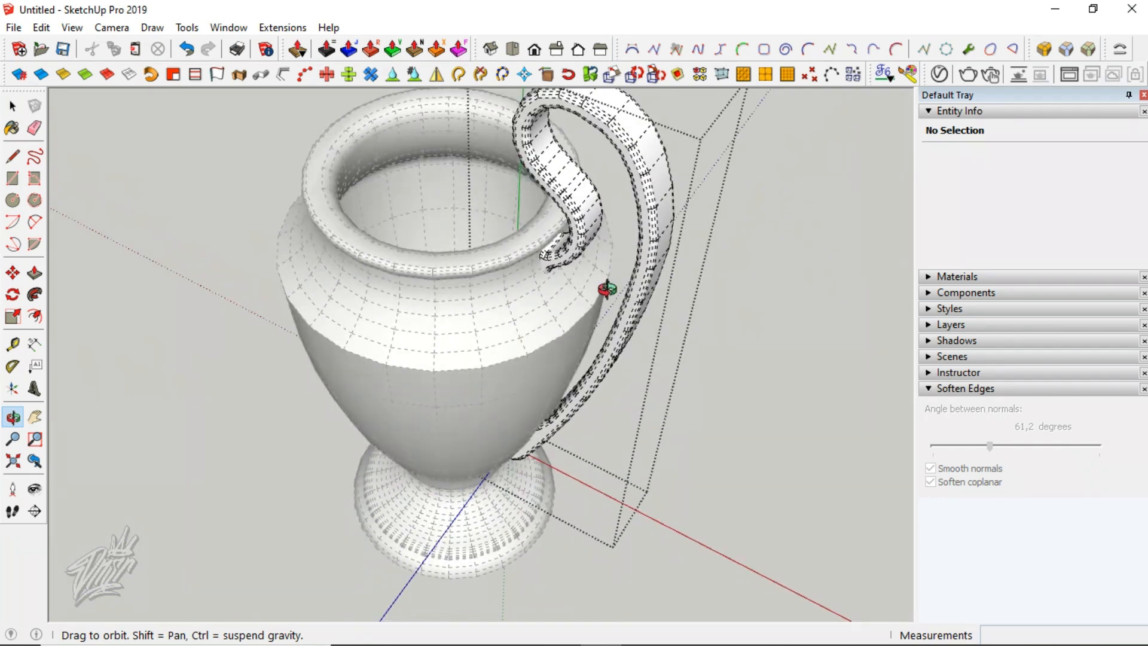
Hide the rest of the model and set the remaining edge loops around both ends of the handle to Soft
{"action": "left_click", "coordinate": [659, 239]}
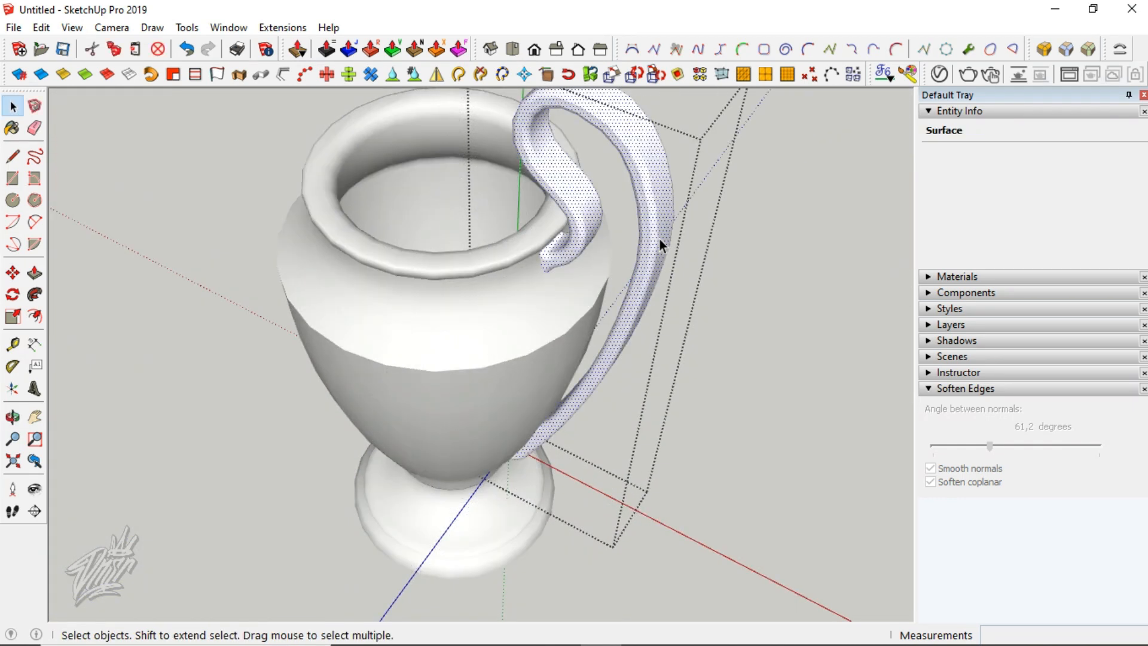
{"action": "key", "text": "shift+h"}
{"action": "right_click", "coordinate": [660, 239]}
{"action": "mouse_move", "coordinate": [721, 332]}
{"action": "left_click", "coordinate": [859, 336]}
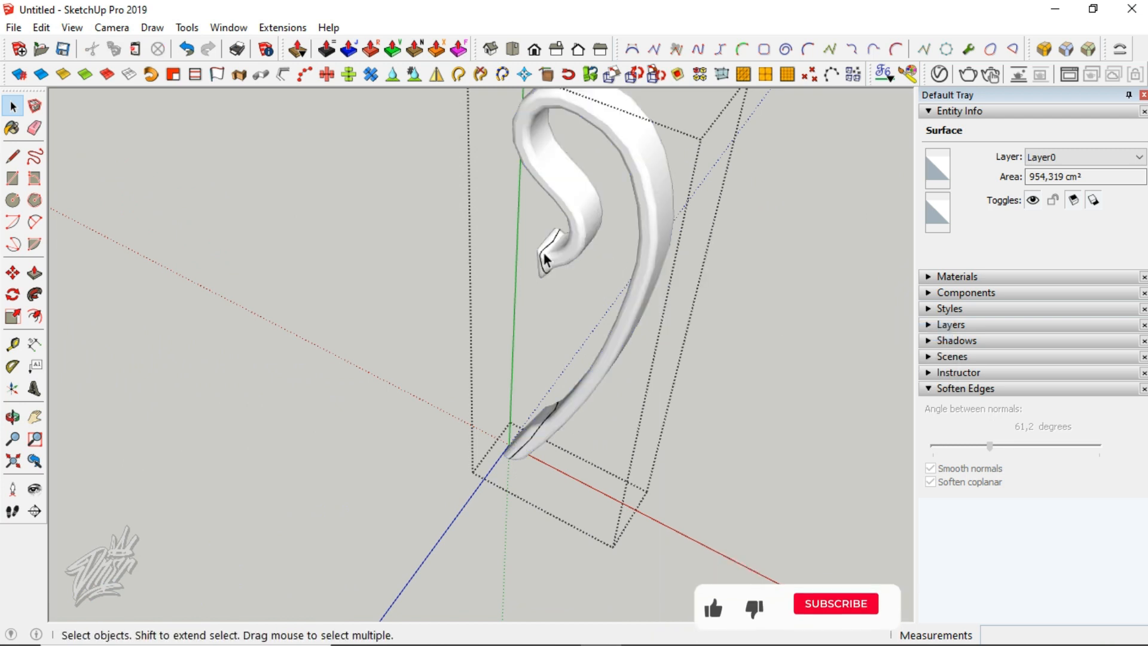
{"action": "scroll", "coordinate": [545, 254], "scroll_direction": "up", "scroll_amount": 4}
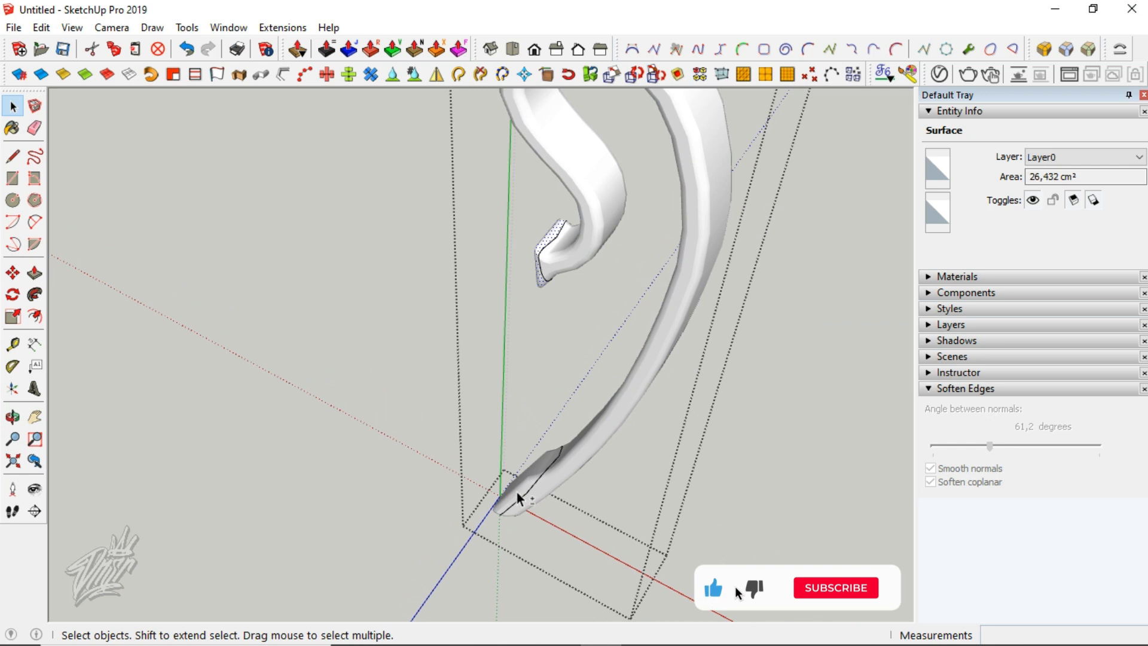
{"action": "triple_click", "coordinate": [563, 468]}
{"action": "left_click", "coordinate": [569, 249], "text": "shift"}
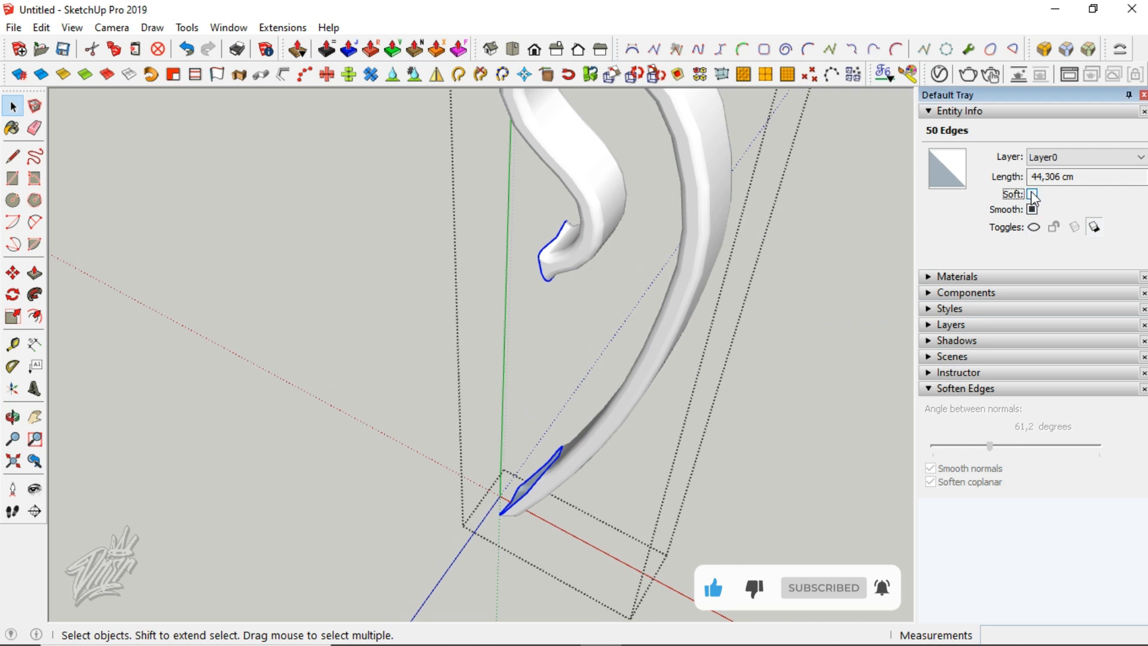
{"action": "left_click", "coordinate": [674, 335]}
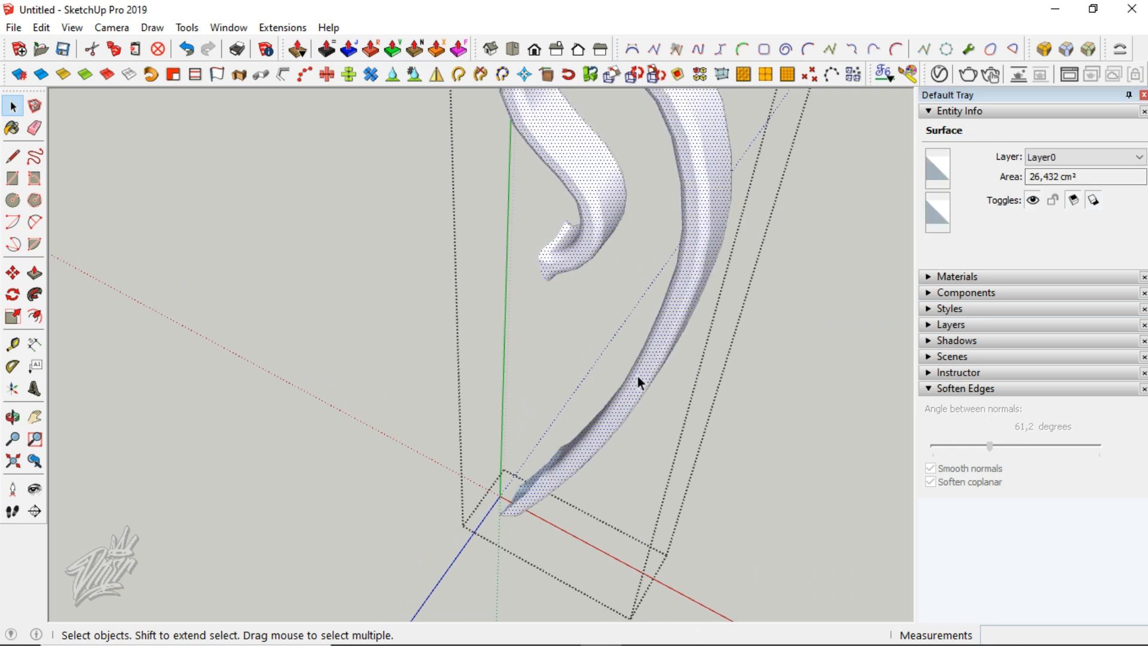
Close the handle group with the cup body shown again and convert the handle into a component
{"action": "key", "text": "p"}
{"action": "key", "text": "o"}
{"action": "left_click_drag", "start_coordinate": [623, 288], "coordinate": [545, 336]}
{"action": "key", "text": "space"}
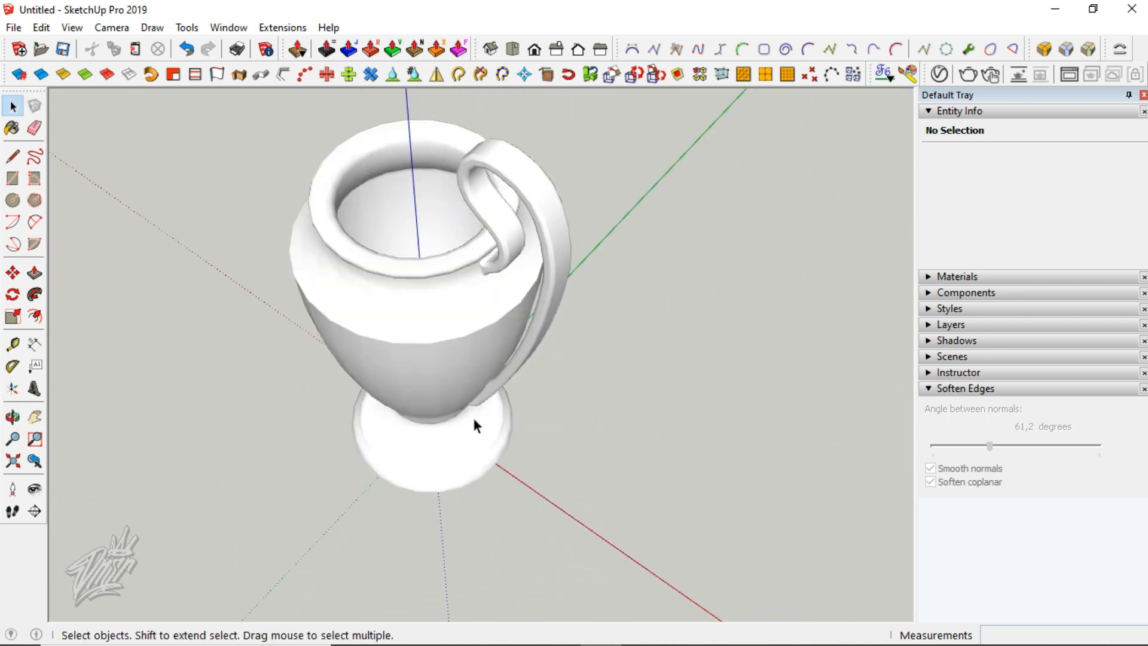
{"action": "left_click_drag", "start_coordinate": [444, 270], "coordinate": [553, 283]}
{"action": "scroll", "coordinate": [508, 208], "scroll_direction": "up", "scroll_amount": 3}
{"action": "key", "text": "space"}
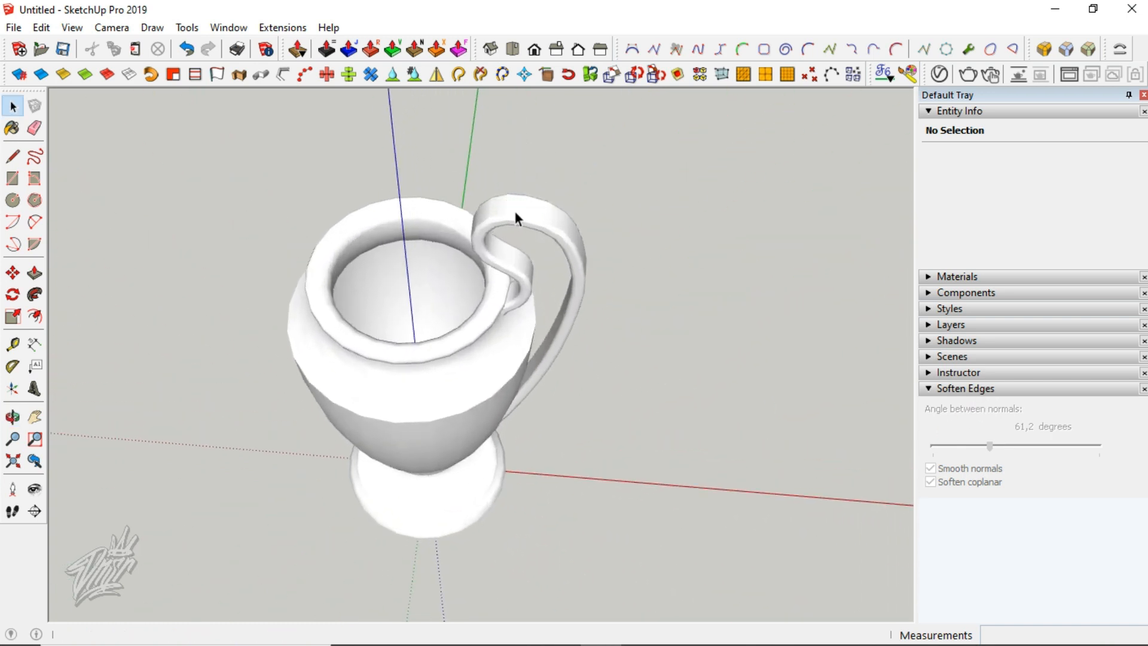
{"action": "right_click", "coordinate": [539, 213]}
{"action": "left_click", "coordinate": [637, 305]}
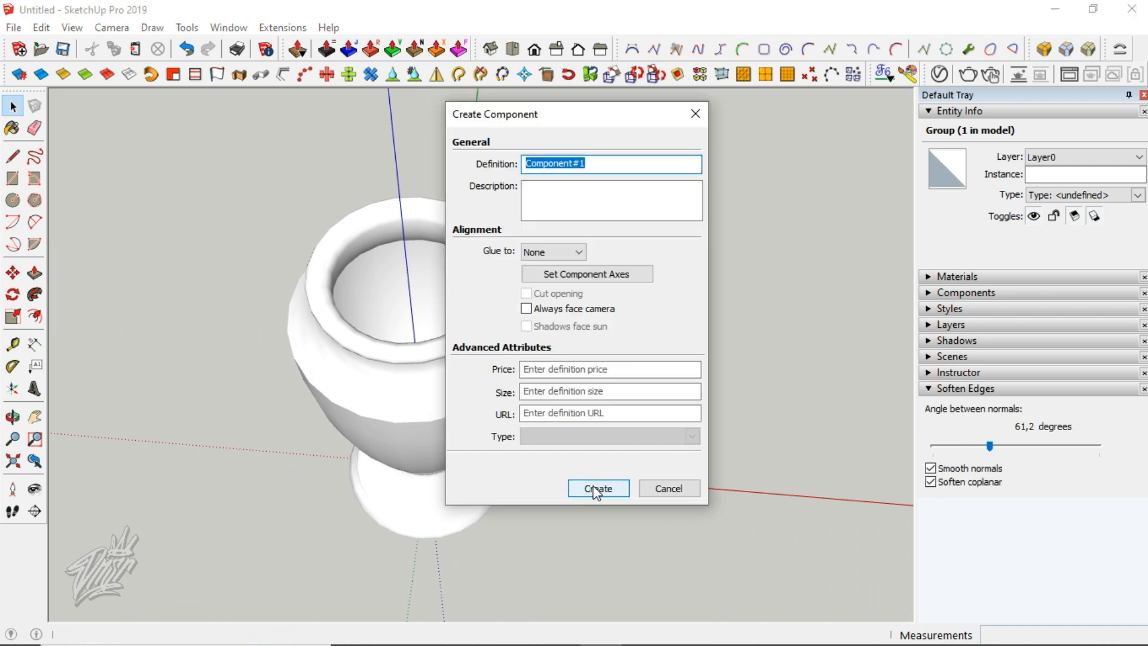
{"action": "key", "text": "Return"}
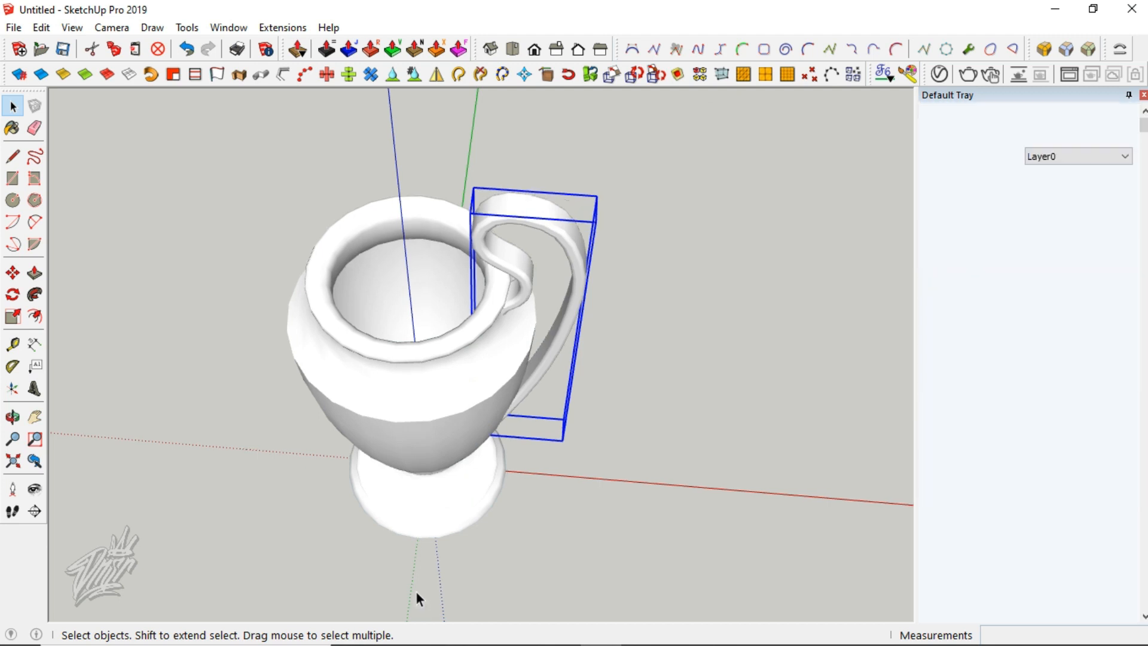
Mirror the handle component to the cup's opposite side across the vertical plane through the cup's centre, keeping the original
{"action": "scroll", "coordinate": [415, 591], "scroll_direction": "up", "scroll_amount": 5}
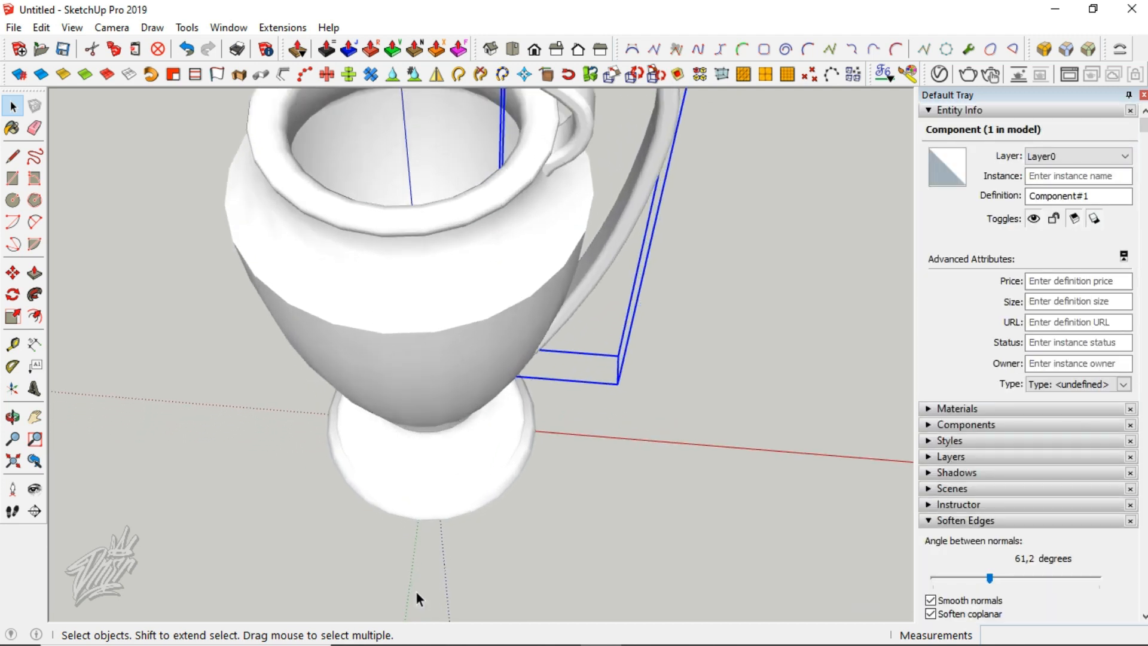
{"action": "scroll", "coordinate": [416, 593], "scroll_direction": "up", "scroll_amount": 6}
{"action": "middle_click_drag", "start_coordinate": [447, 465], "coordinate": [266, 178]}
{"action": "key", "text": "alt+h"}
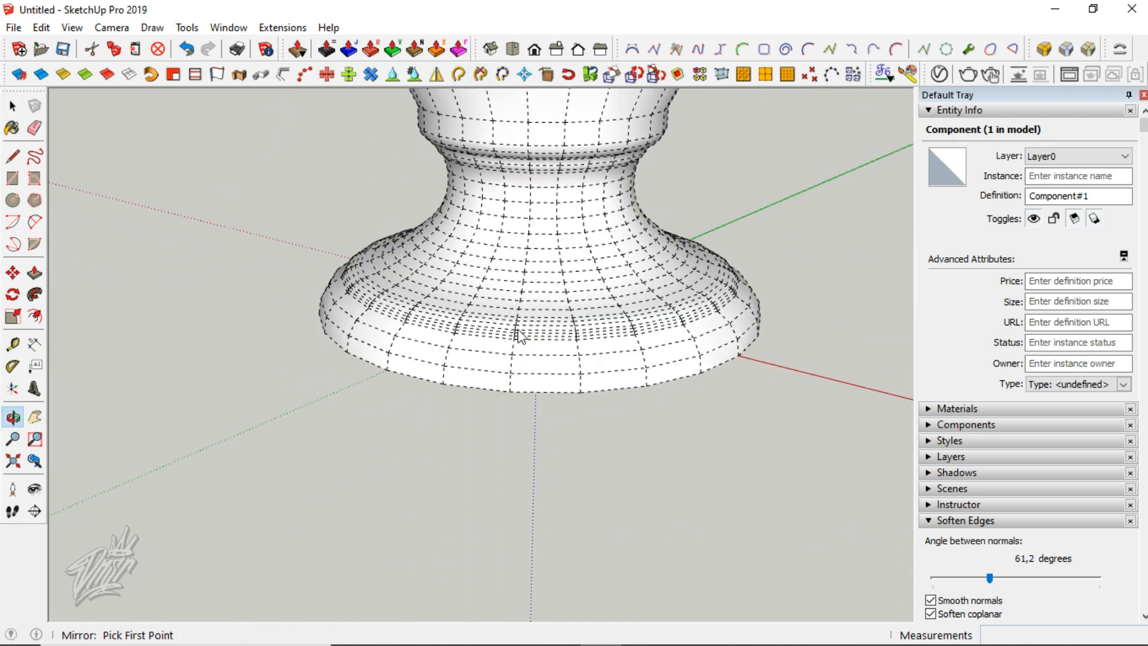
{"action": "left_click", "coordinate": [387, 371]}
{"action": "scroll", "coordinate": [389, 371], "scroll_direction": "down", "scroll_amount": 5}
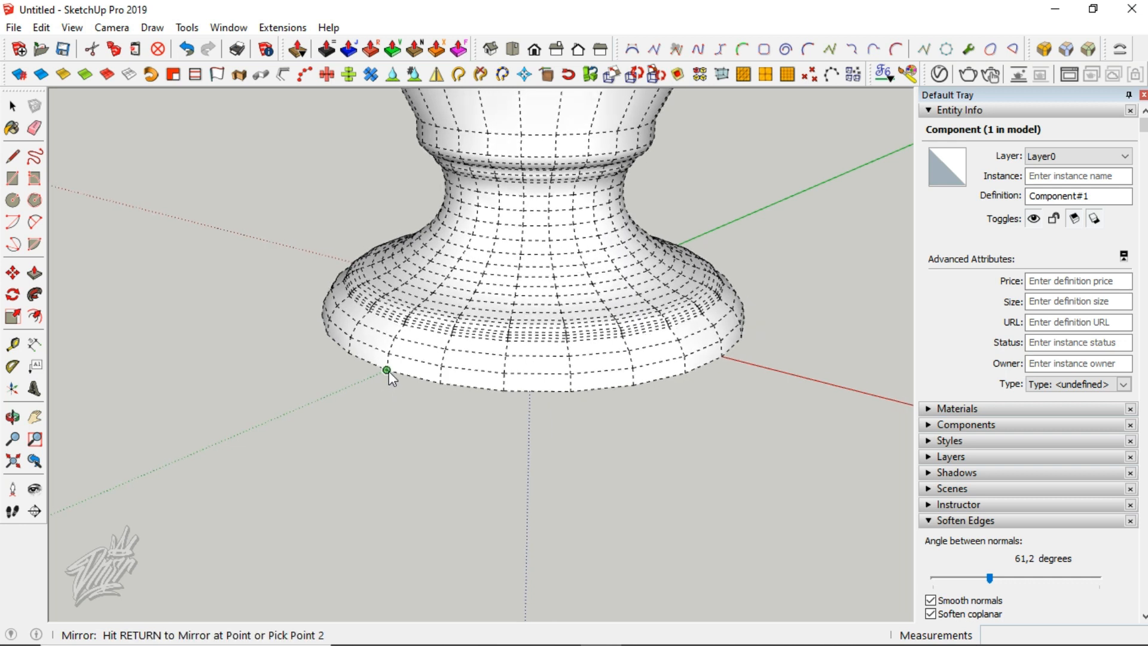
{"action": "scroll", "coordinate": [388, 371], "scroll_direction": "down", "scroll_amount": 3}
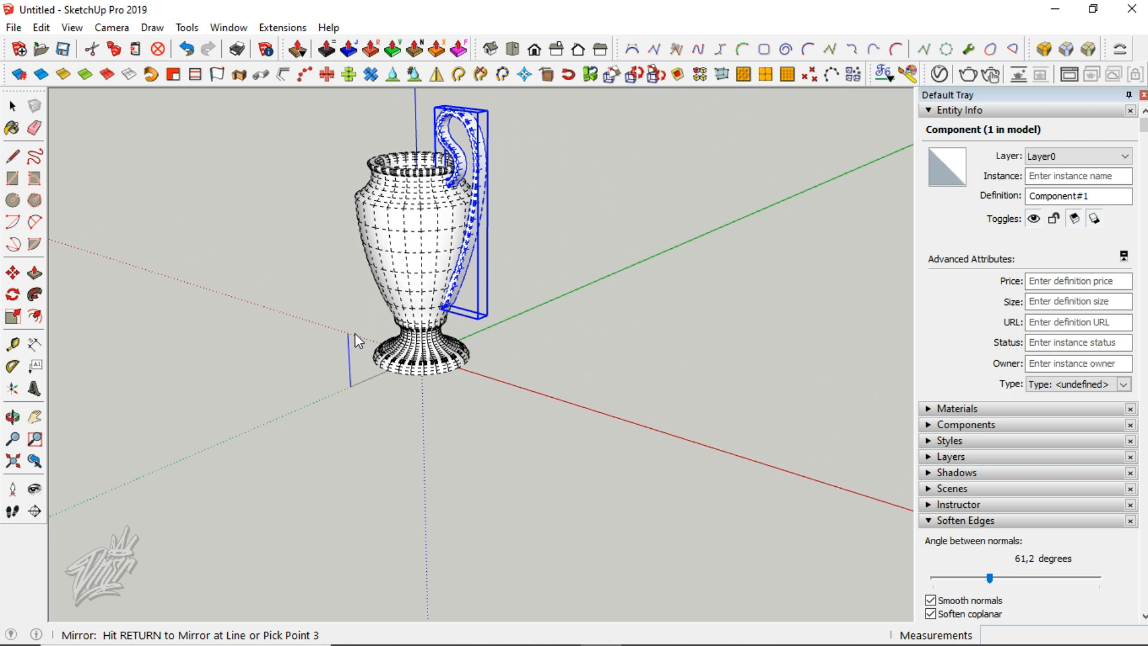
{"action": "left_click", "coordinate": [354, 333]}
{"action": "left_click", "coordinate": [372, 387]}
{"action": "middle_click_drag", "start_coordinate": [404, 256], "coordinate": [421, 389]}
{"action": "key", "text": "alt+h"}
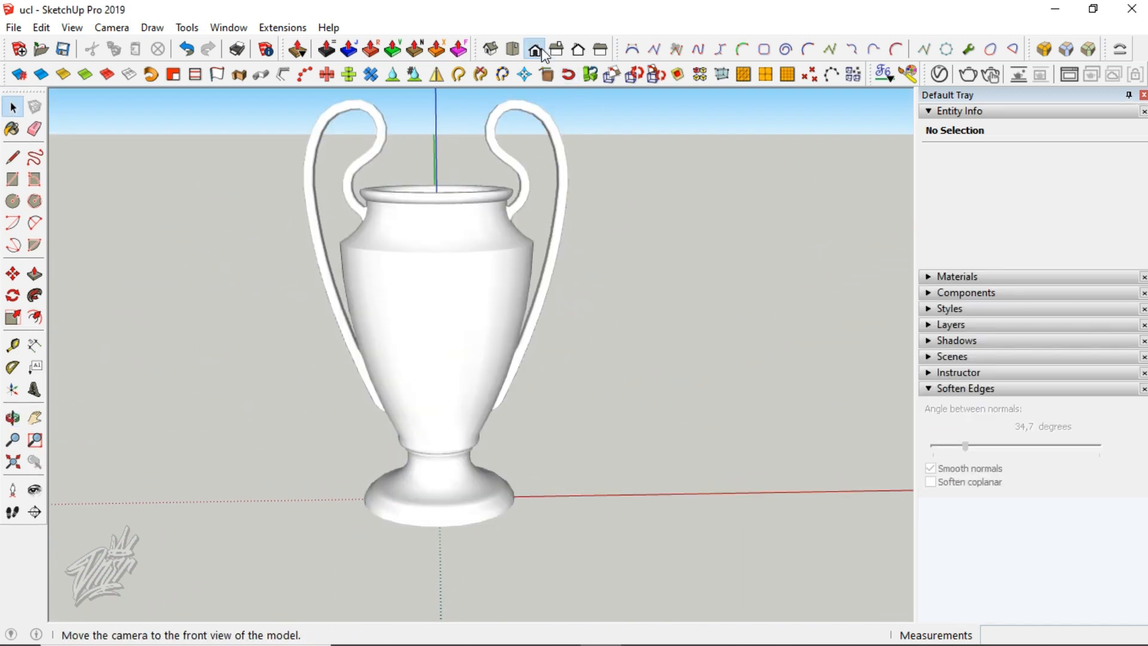
In a parallel-projection front view with hidden geometry displayed, select the three rows of eight front faces directly below the cup's shoulder
{"action": "left_click", "coordinate": [540, 57]}
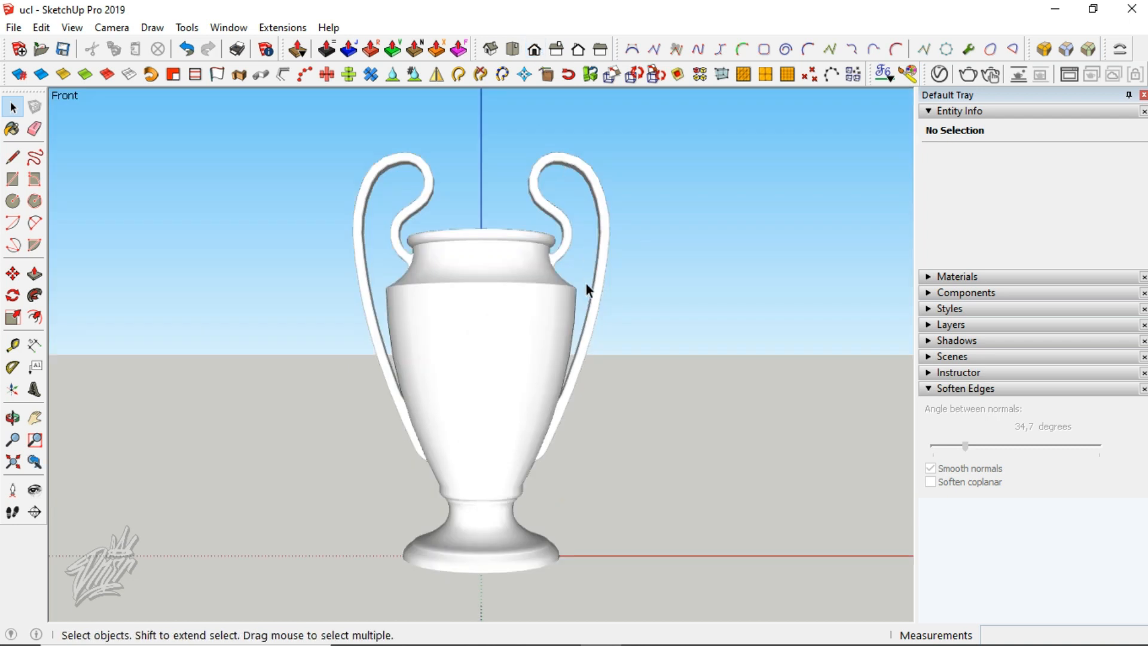
{"action": "key", "text": "alt+h"}
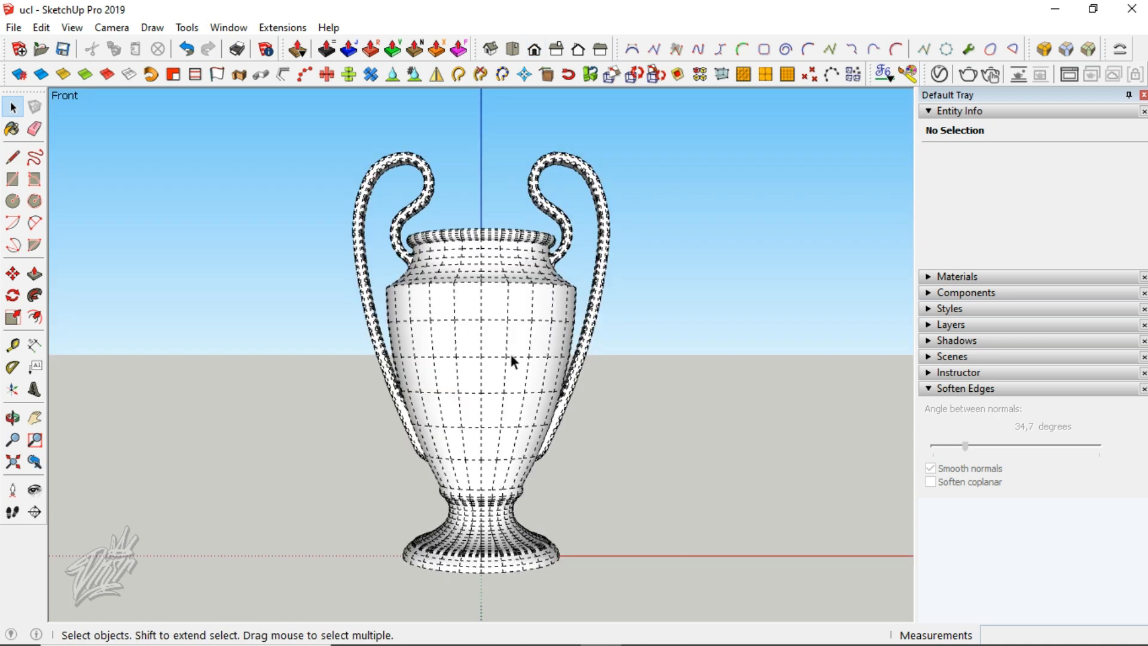
{"action": "key", "text": "alt+p"}
{"action": "scroll", "coordinate": [501, 344], "scroll_direction": "up", "scroll_amount": 5}
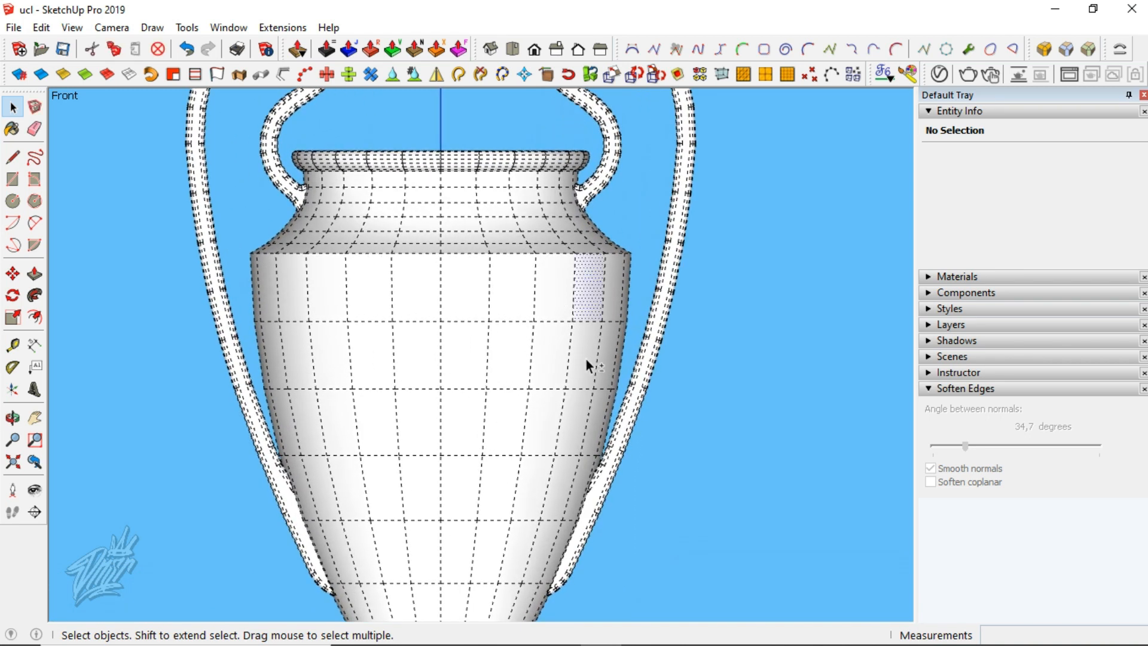
{"action": "left_click", "coordinate": [548, 421]}
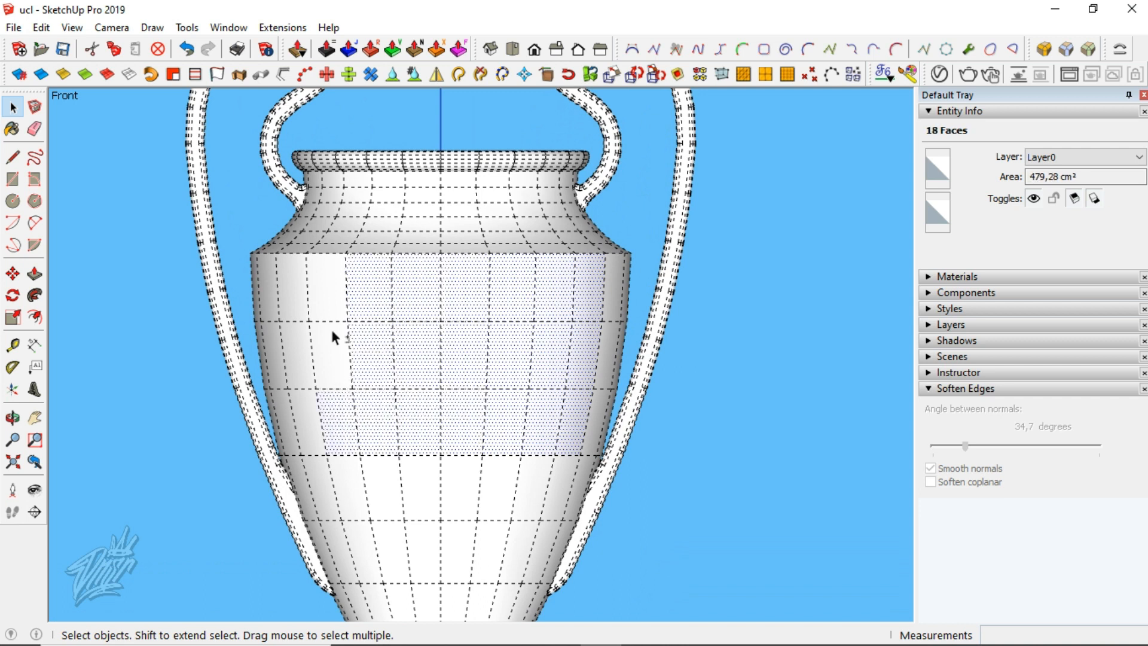
{"action": "left_click", "coordinate": [306, 365], "text": "shift"}
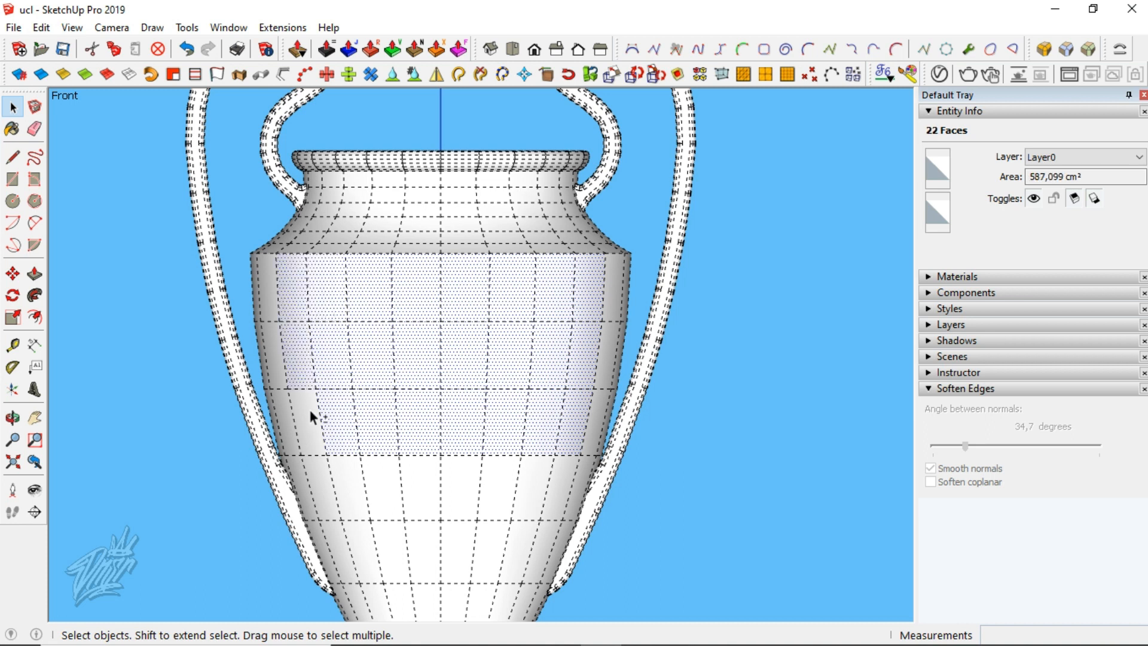
{"action": "left_click", "coordinate": [465, 446], "text": "shift"}
{"action": "key", "text": "shift+z"}
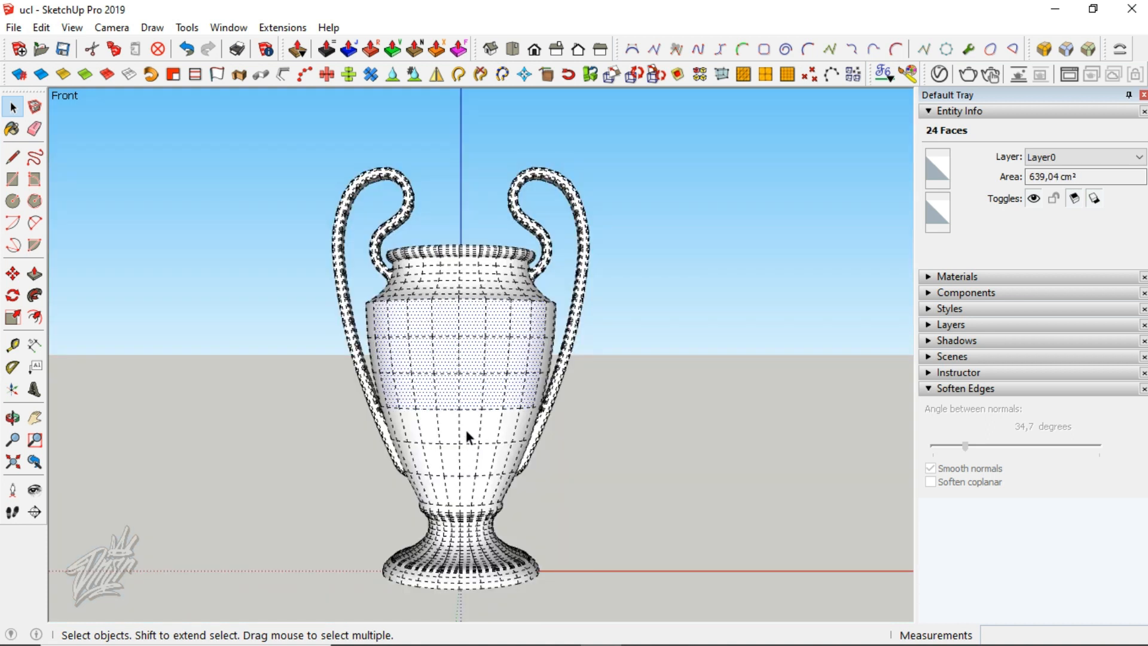
Copy the selected front faces along the red axis to a clear spot beside the cup
{"action": "key", "text": "o"}
{"action": "scroll", "coordinate": [459, 353], "scroll_direction": "down", "scroll_amount": 3}
{"action": "left_click_drag", "start_coordinate": [460, 354], "coordinate": [465, 425]}
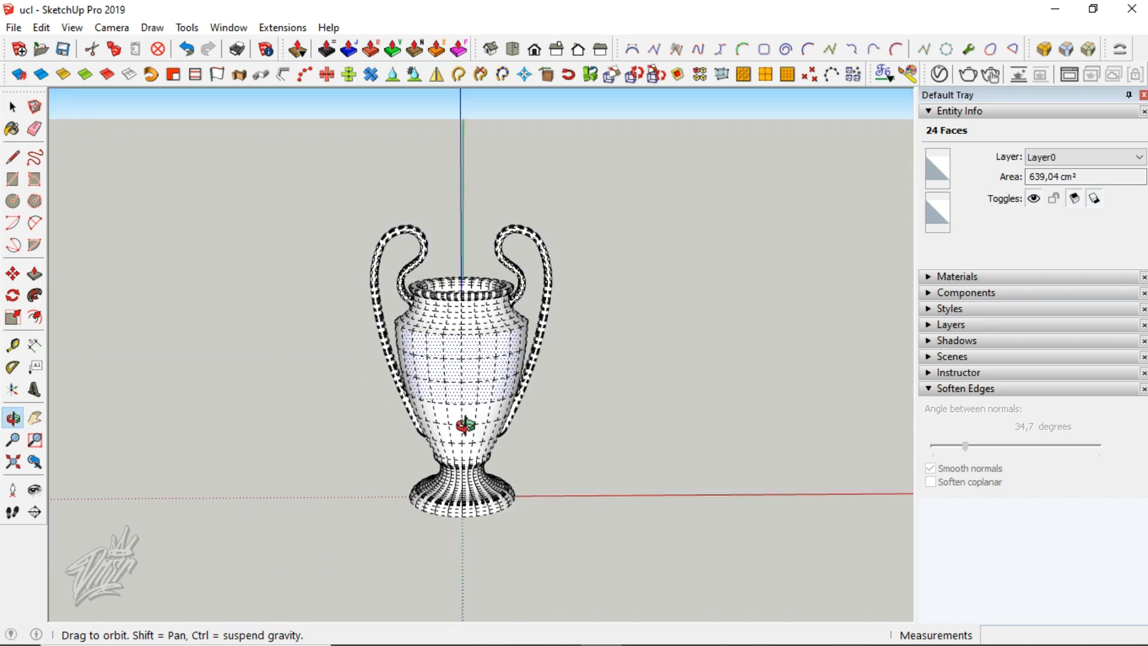
{"action": "key", "text": "m"}
{"action": "left_click", "coordinate": [465, 382]}
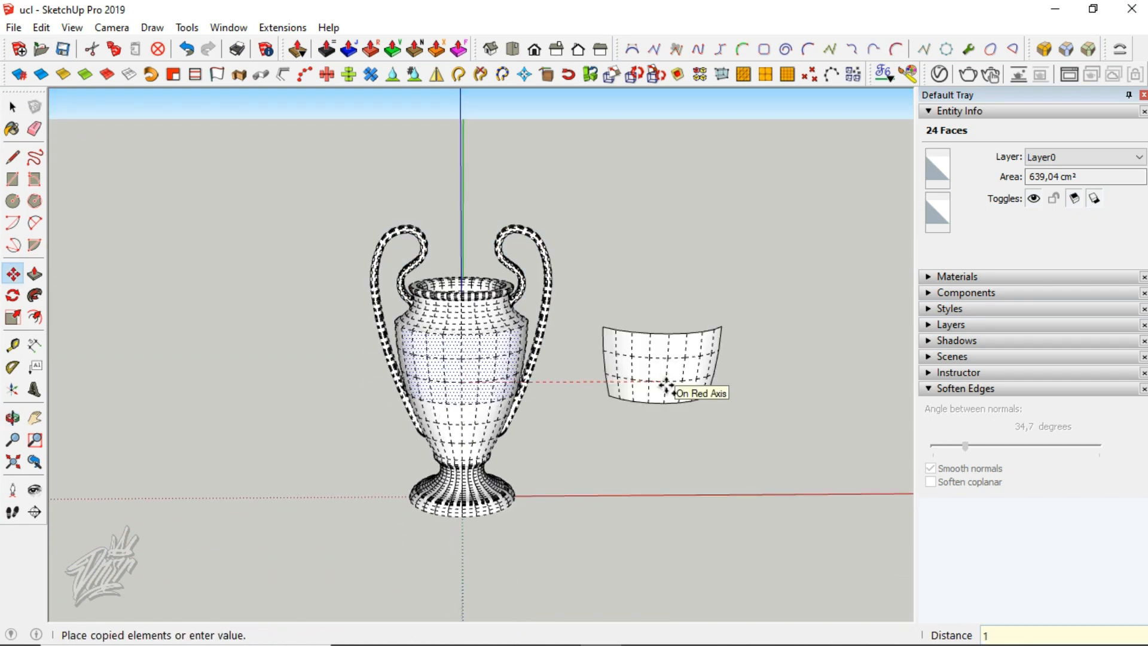
{"action": "key", "text": "Return"}
Unsoften the copied patch's outer boundary edges, keep its inner grid edges softened, and make the patch a group
{"action": "key", "text": "h"}
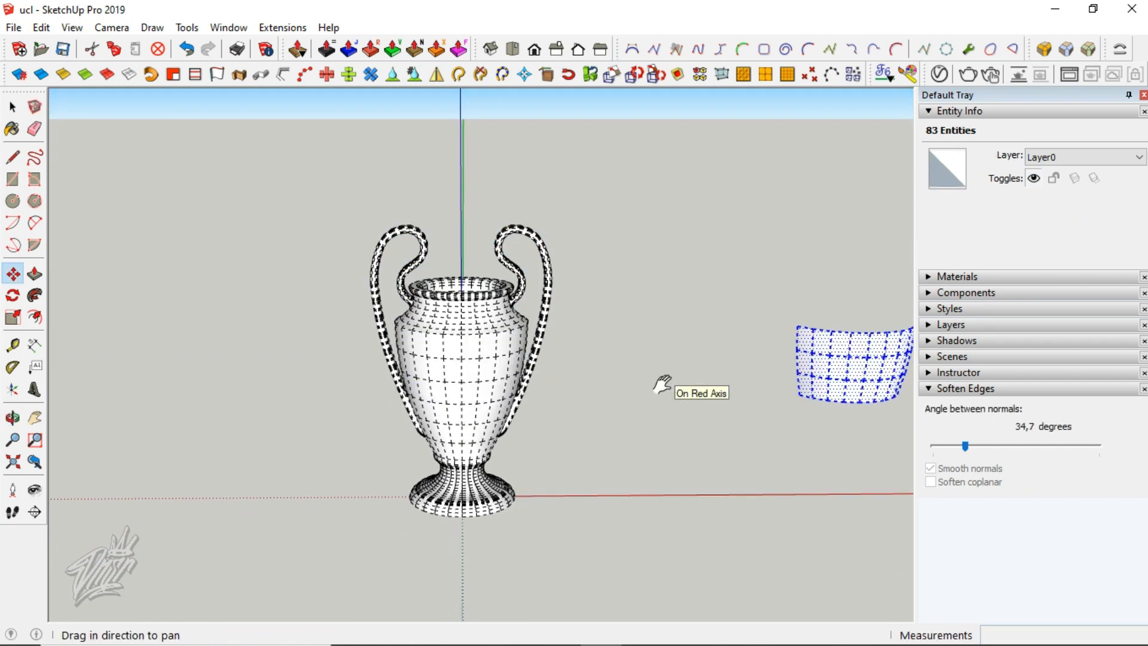
{"action": "left_click_drag", "start_coordinate": [794, 373], "coordinate": [543, 398]}
{"action": "scroll", "coordinate": [666, 387], "scroll_direction": "up", "scroll_amount": 5}
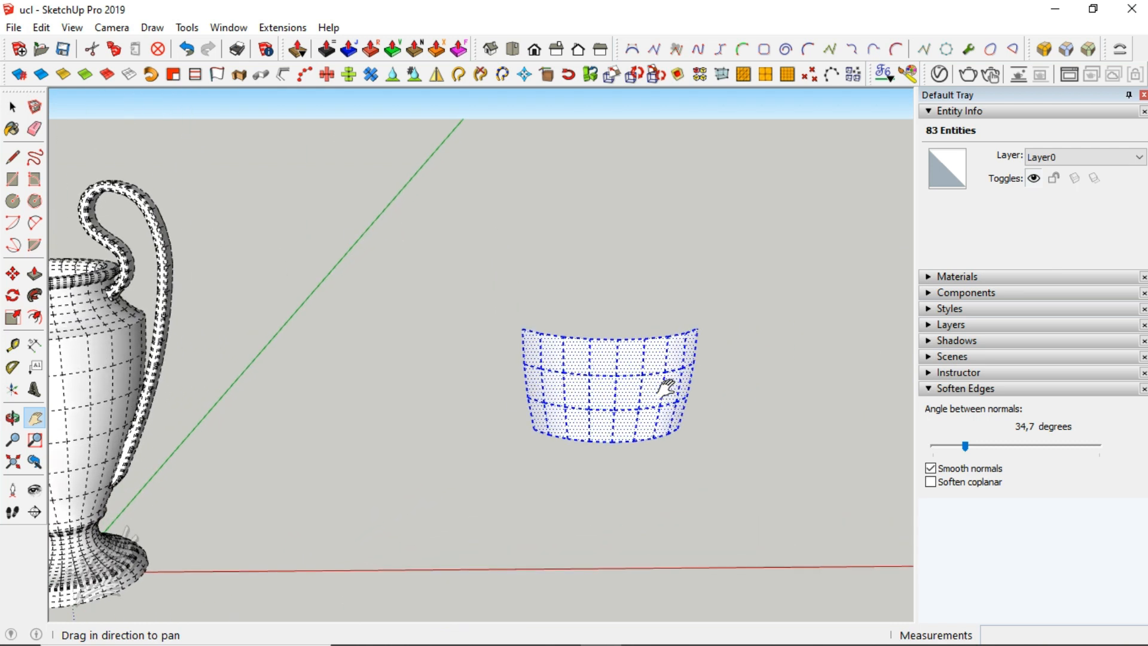
{"action": "left_click", "coordinate": [117, 78]}
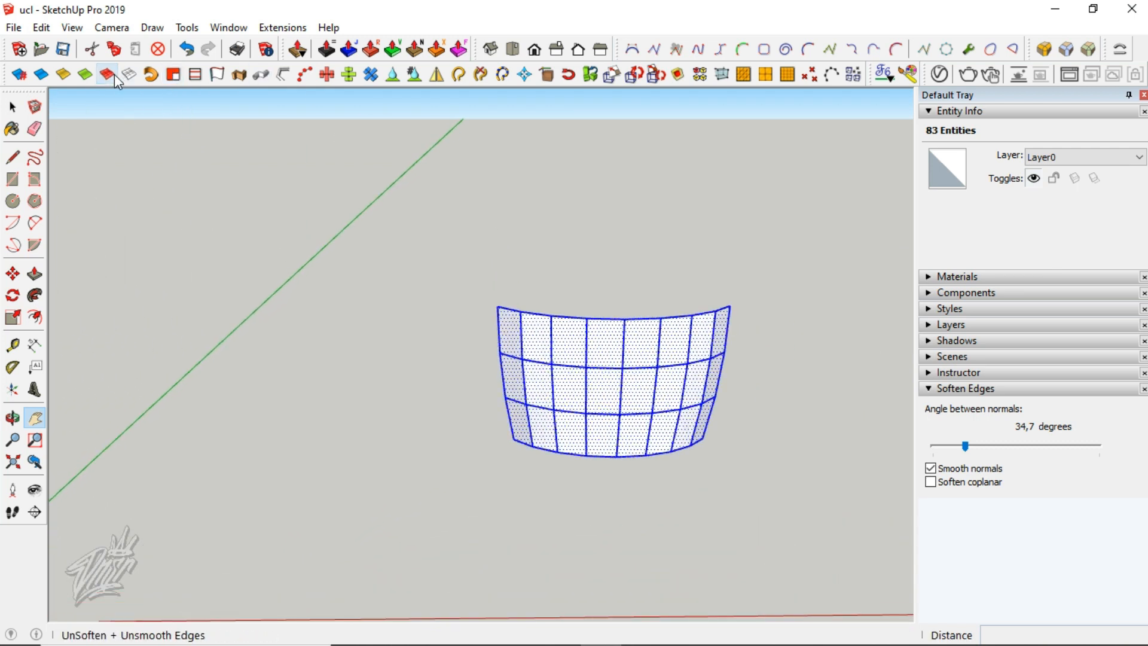
{"action": "scroll", "coordinate": [628, 389], "scroll_direction": "up", "scroll_amount": 3}
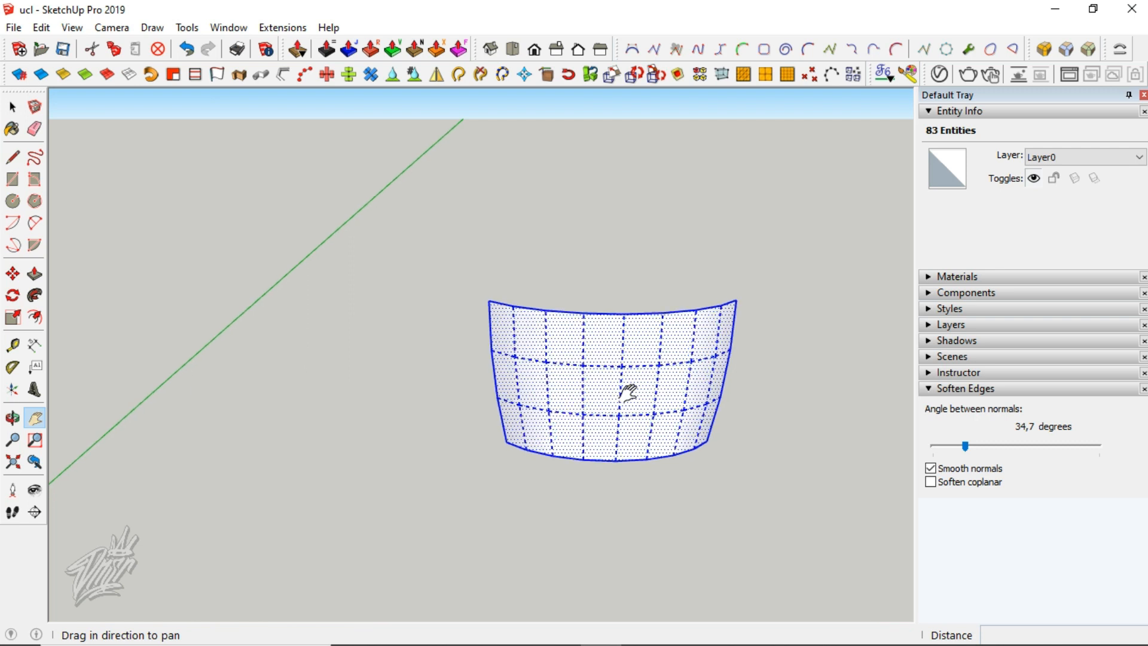
{"action": "key", "text": "space"}
{"action": "right_click", "coordinate": [634, 398]}
{"action": "left_click", "coordinate": [687, 251]}
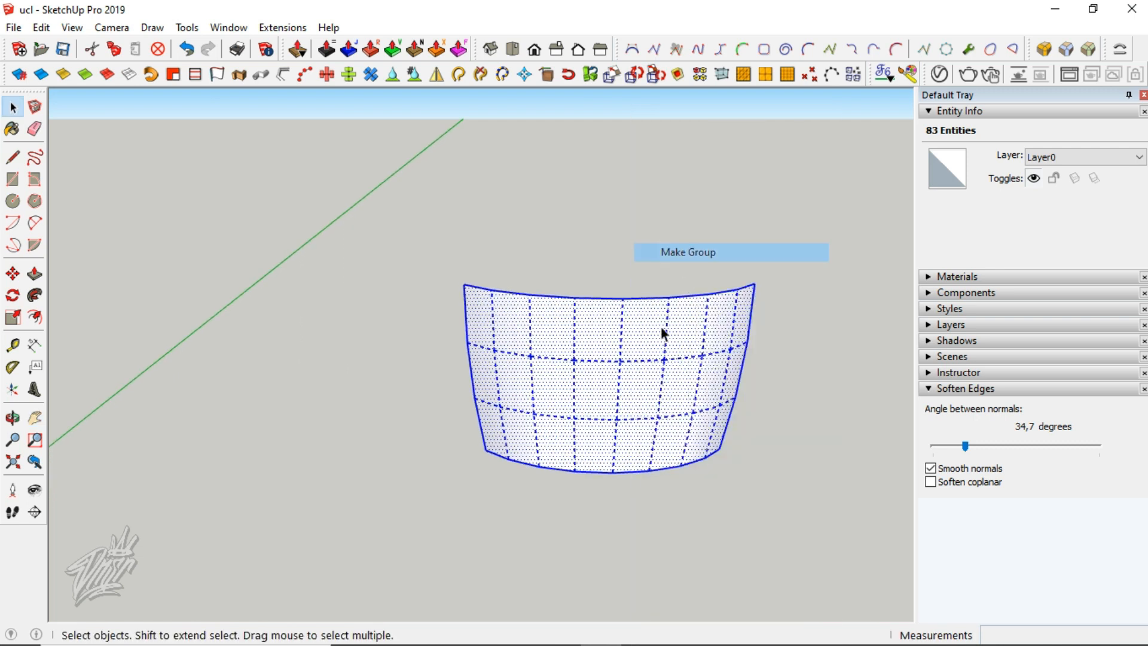
{"action": "left_click", "coordinate": [682, 519]}
Draw connecting lines outward from one side's upper and lower patch corners and join their outer ends with an edge
{"action": "middle_click_drag", "start_coordinate": [565, 394], "coordinate": [844, 516]}
{"action": "middle_click_drag", "start_coordinate": [612, 351], "coordinate": [451, 343], "text": "shift"}
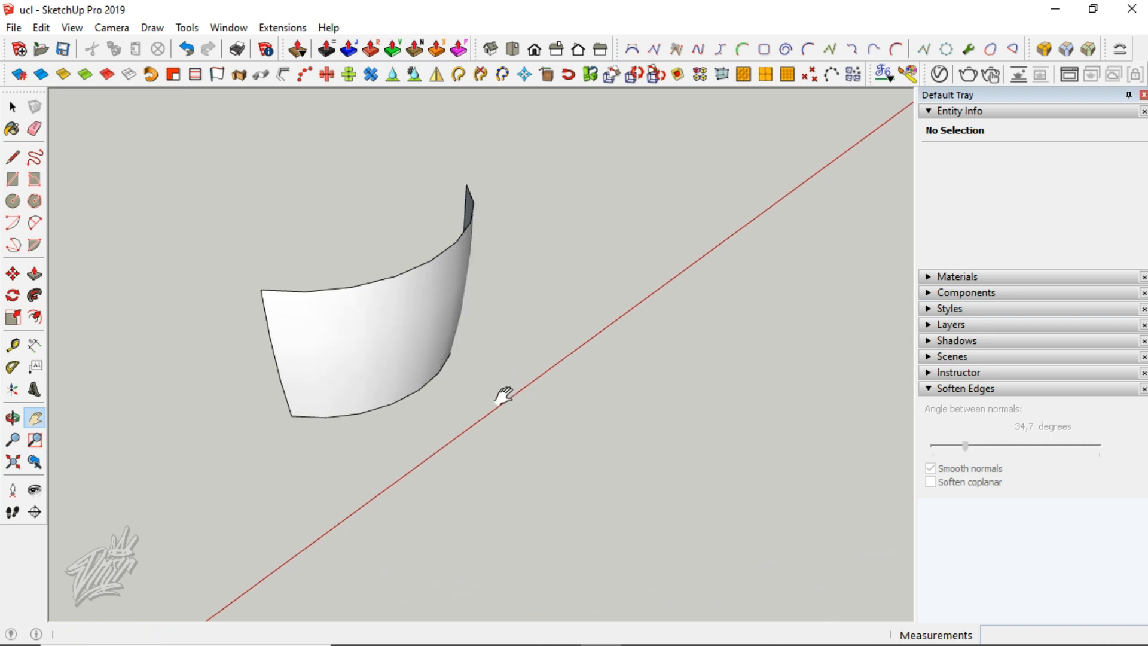
{"action": "middle_click_drag", "start_coordinate": [350, 360], "coordinate": [383, 397]}
{"action": "key", "text": "l"}
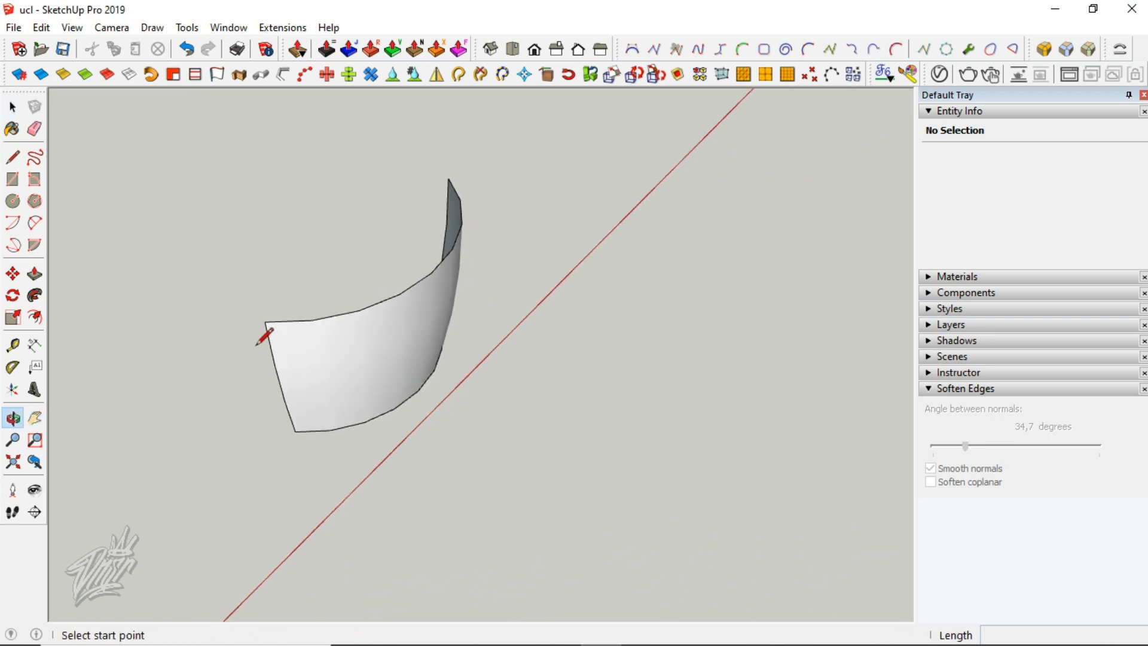
{"action": "left_click", "coordinate": [264, 322]}
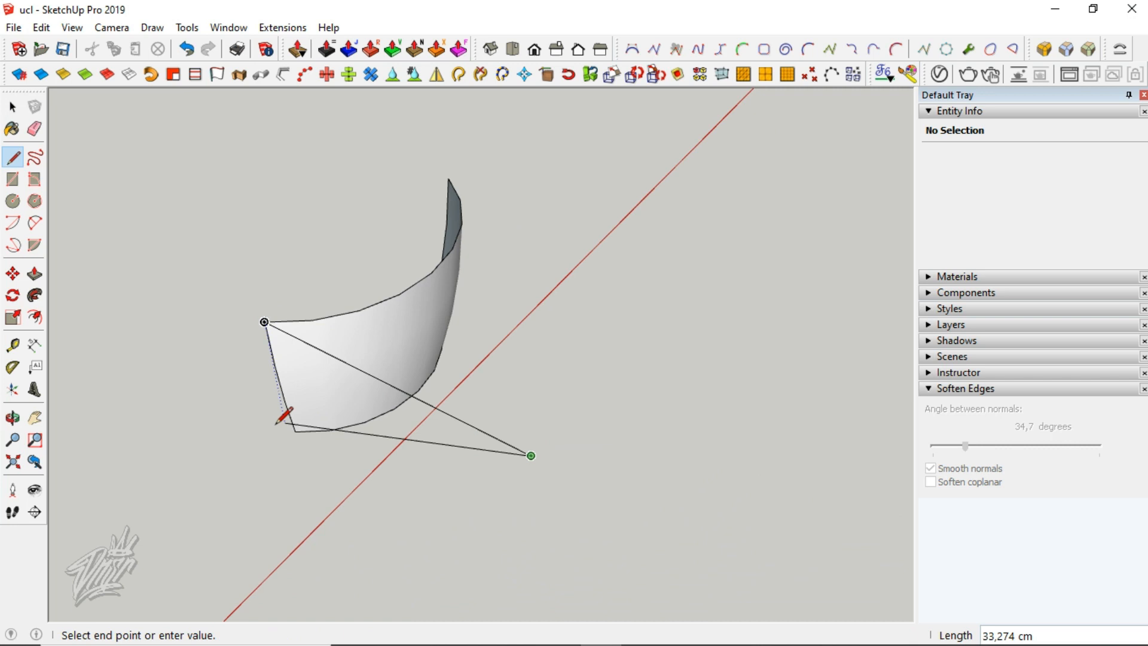
{"action": "left_click", "coordinate": [295, 431]}
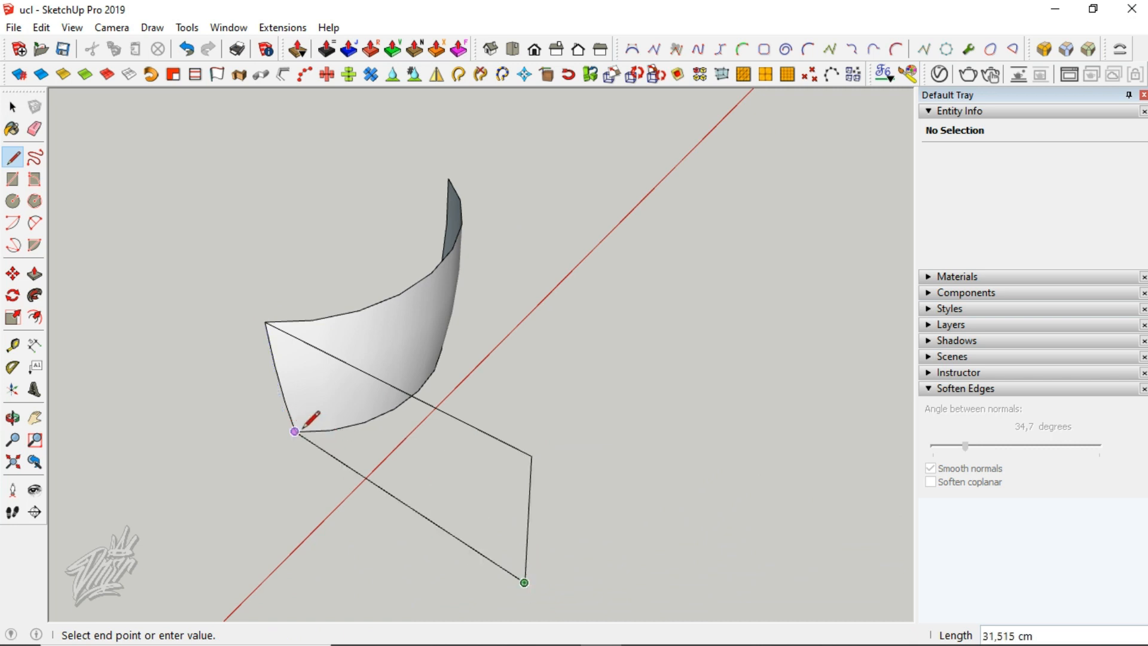
{"action": "key", "text": "space"}
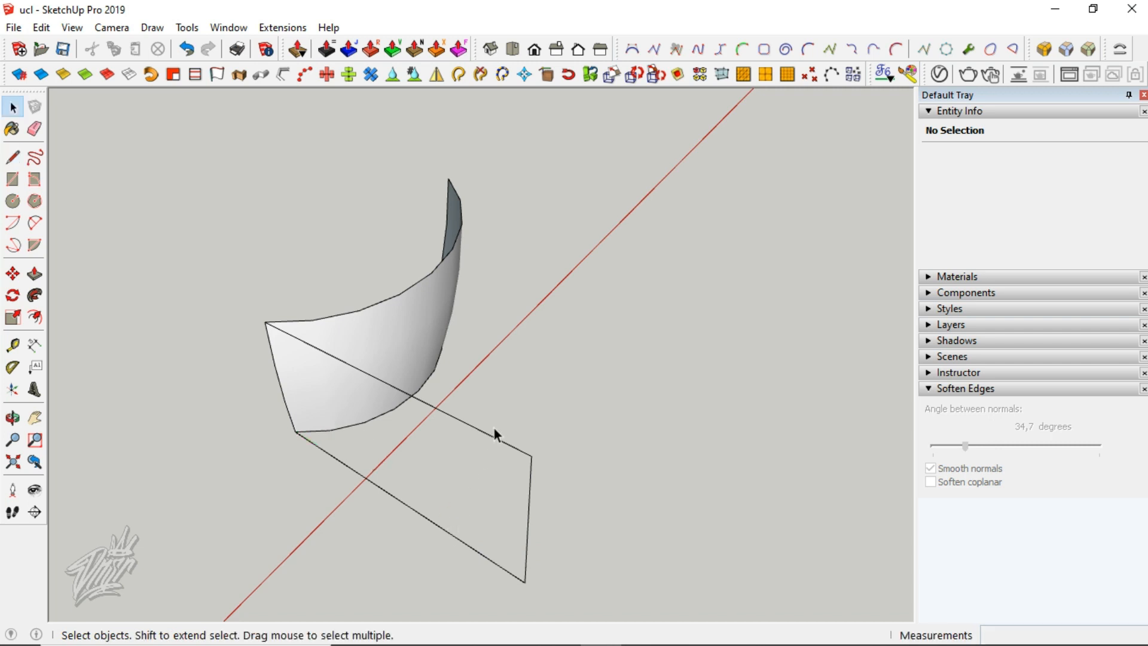
Group the two connecting lines that run from the curved patch's corners
{"action": "left_click_drag", "start_coordinate": [454, 556], "coordinate": [464, 548]}
{"action": "right_click", "coordinate": [467, 547]}
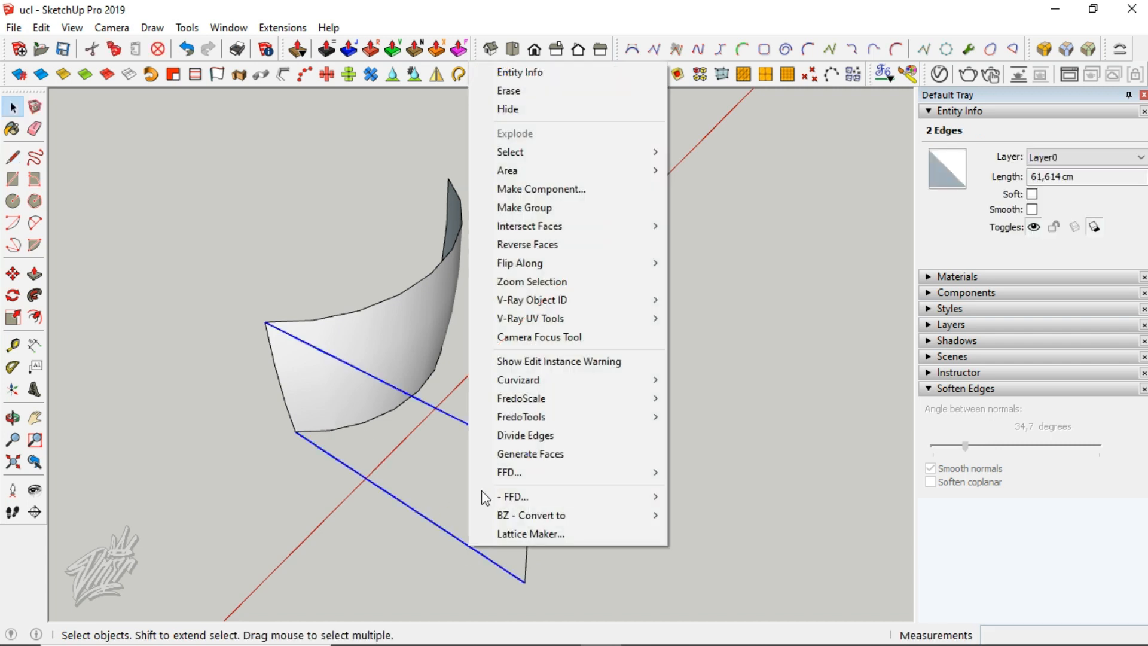
{"action": "left_click", "coordinate": [527, 207]}
{"action": "left_click", "coordinate": [586, 393]}
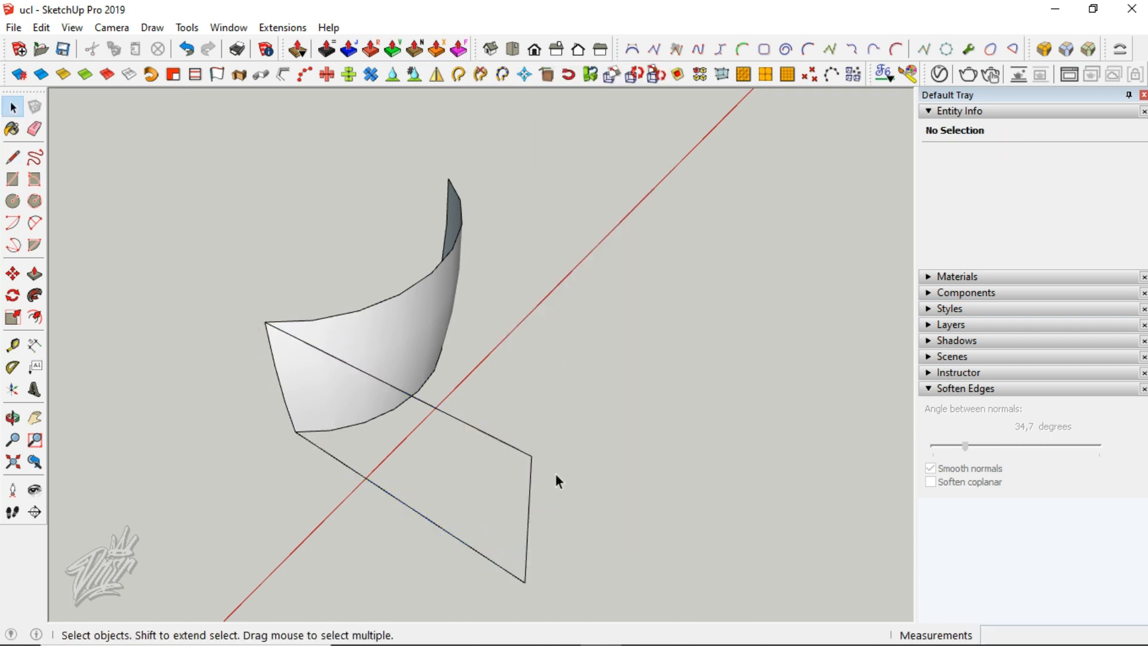
Draw a flat four-sided face from the outer joining edge, aligned with the curved patch's opposite corners
{"action": "key", "text": "o"}
{"action": "left_click_drag", "start_coordinate": [420, 346], "coordinate": [275, 353]}
{"action": "key", "text": "l"}
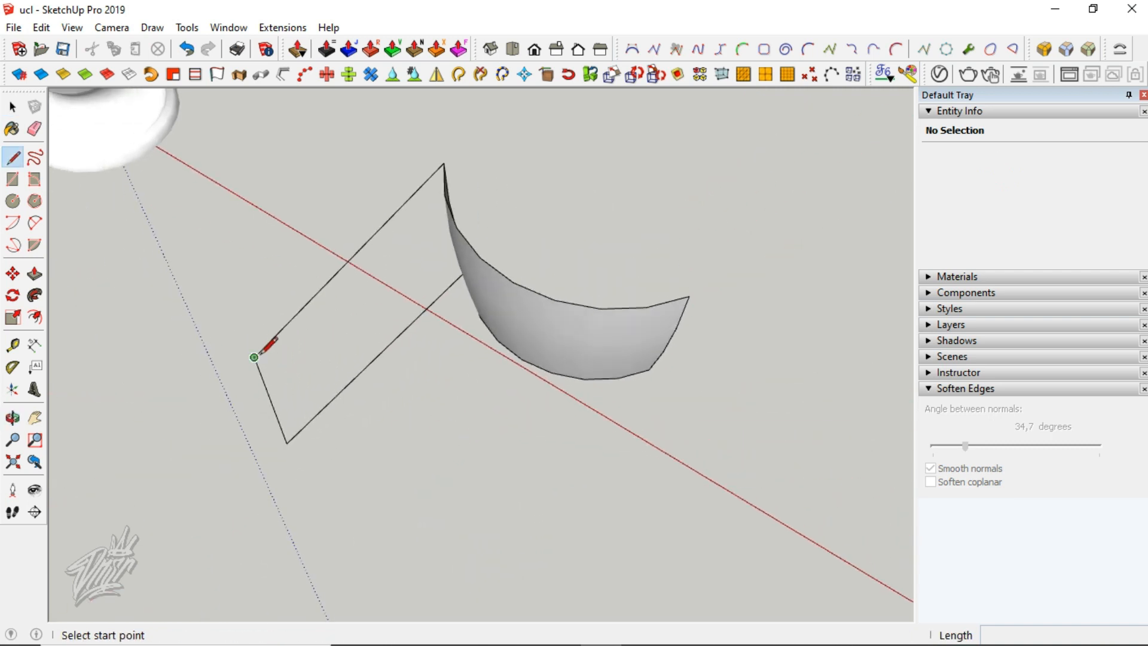
{"action": "left_click", "coordinate": [254, 357]}
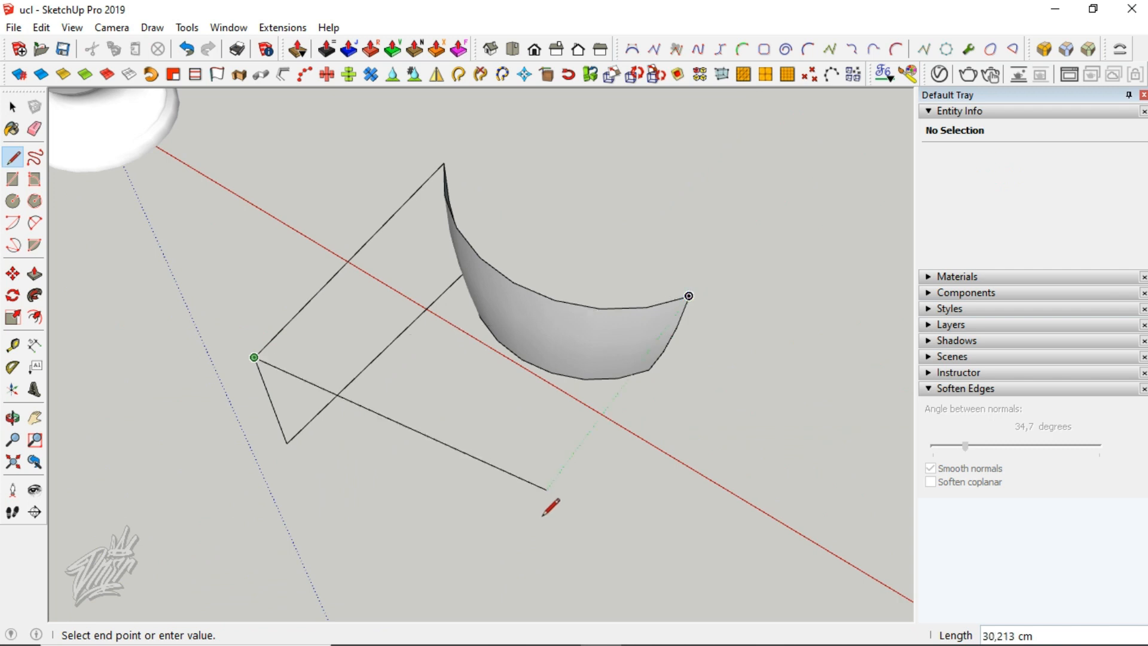
{"action": "middle_click_drag", "start_coordinate": [556, 412], "coordinate": [611, 270]}
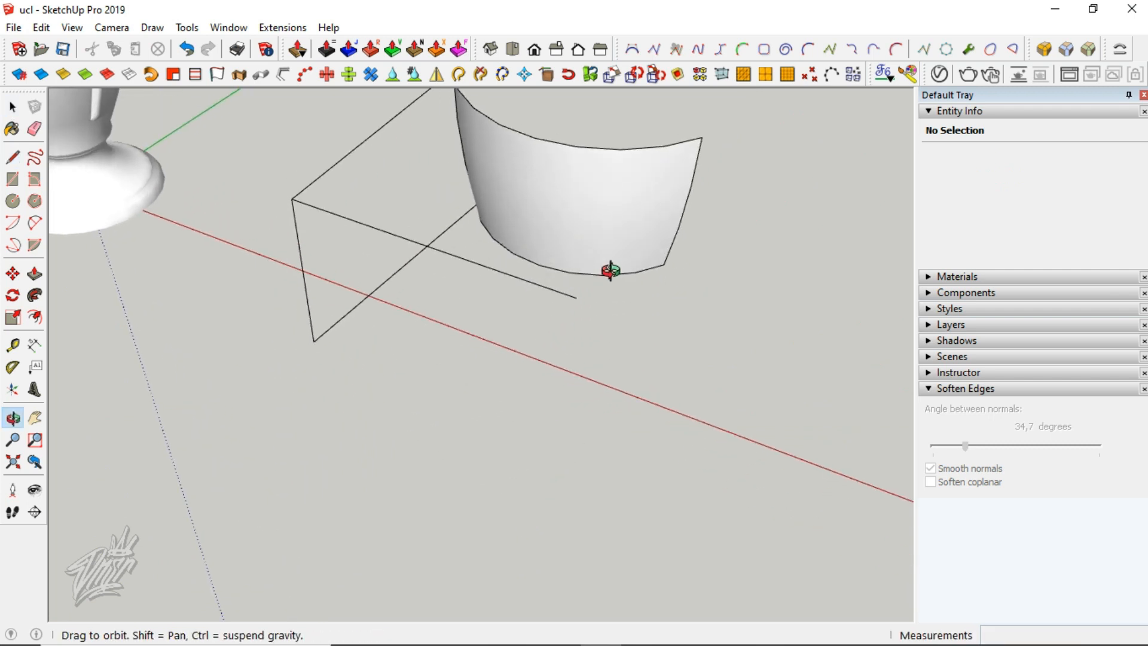
{"action": "left_click", "coordinate": [576, 297]}
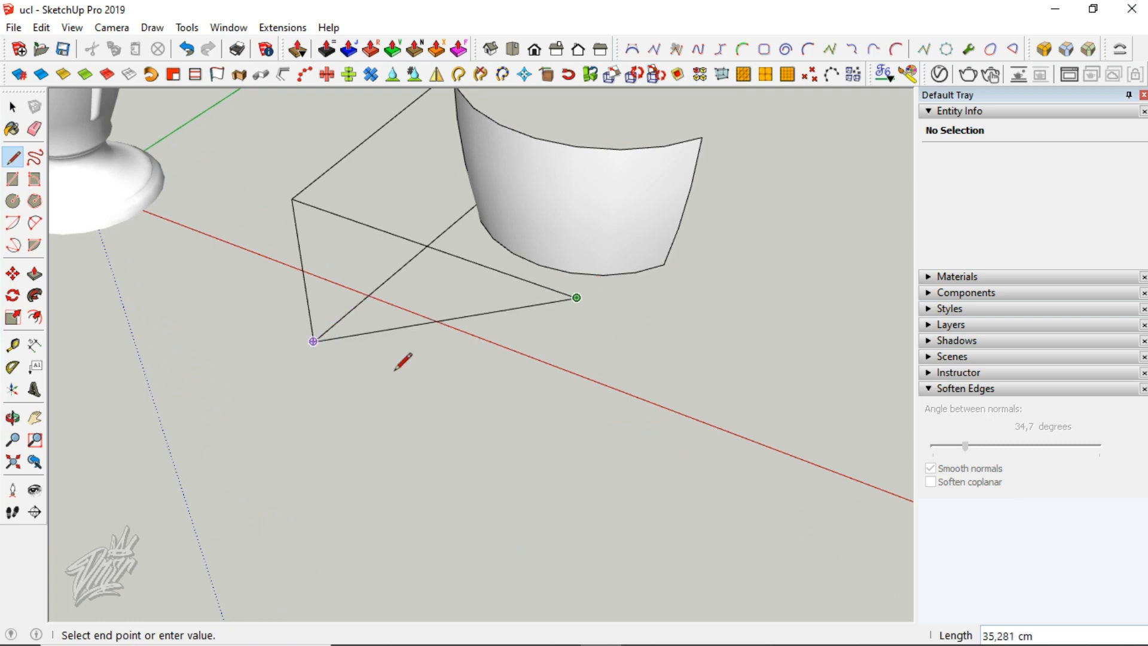
{"action": "left_click", "coordinate": [322, 344]}
Reverse the flat face and group it together with its boundary edges
{"action": "key", "text": "space"}
{"action": "right_click", "coordinate": [506, 397]}
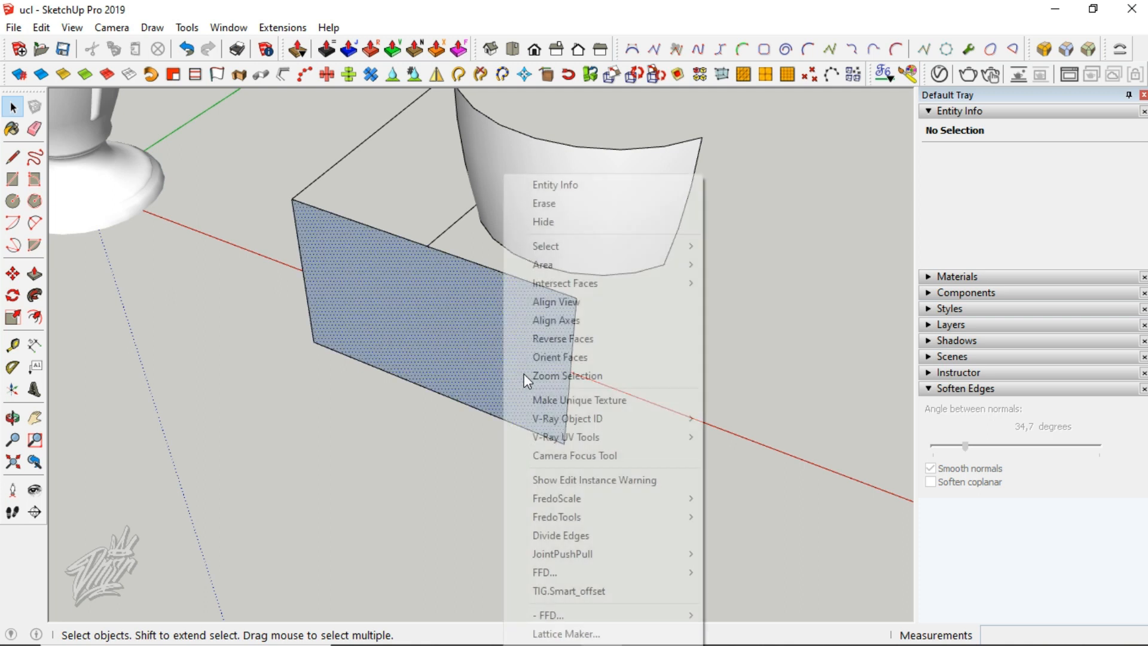
{"action": "left_click", "coordinate": [567, 338]}
{"action": "double_click", "coordinate": [505, 343]}
{"action": "right_click", "coordinate": [505, 342]}
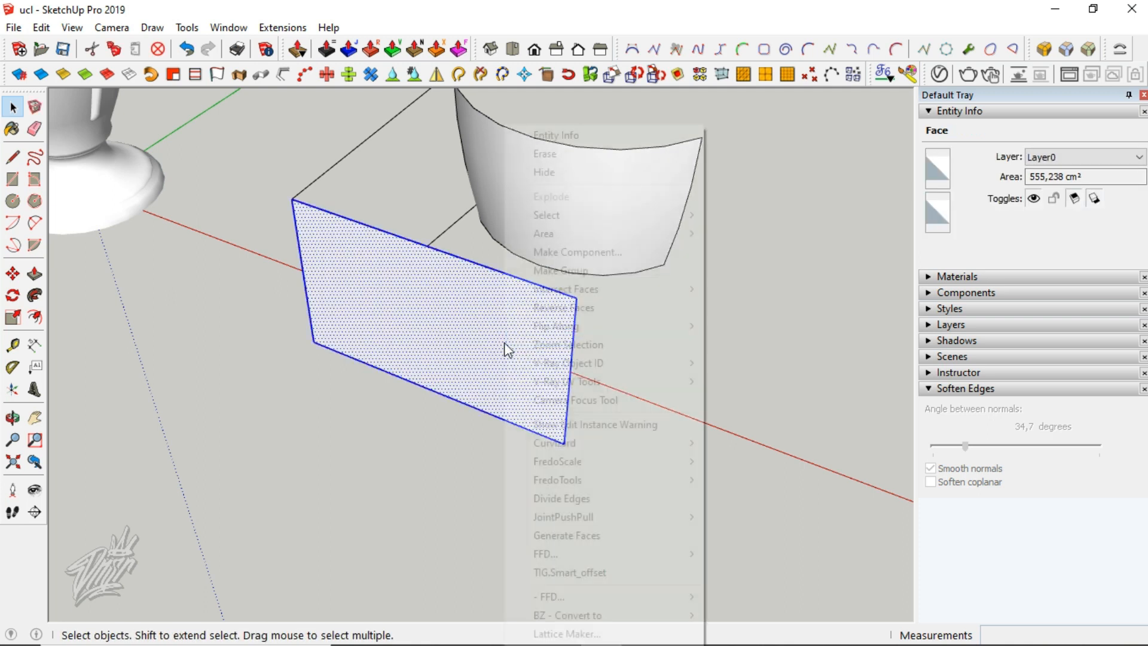
{"action": "left_click", "coordinate": [583, 270]}
Combine the curved patch, connecting lines and flat face groups into one parent group
{"action": "left_click_drag", "start_coordinate": [641, 515], "coordinate": [415, 175]}
{"action": "right_click", "coordinate": [528, 186]}
{"action": "left_click", "coordinate": [556, 328]}
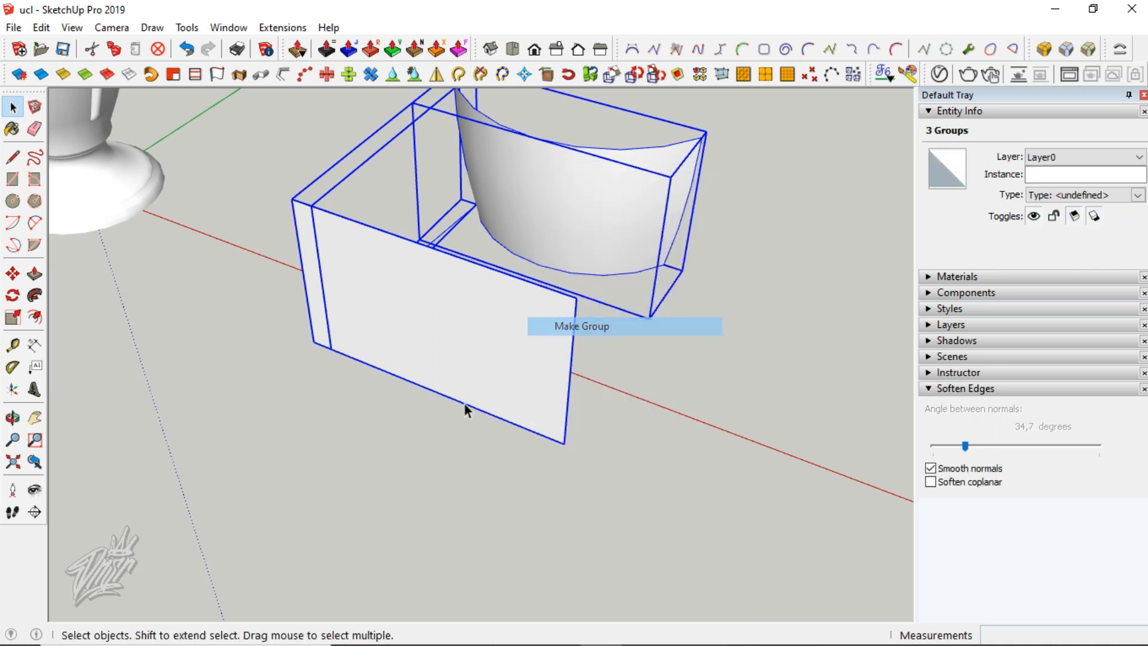
{"action": "left_click", "coordinate": [404, 467]}
Apply Flowify's Impose Grid to the parent group to divide the flat face like the curved patch
{"action": "scroll", "coordinate": [407, 463], "scroll_direction": "down", "scroll_amount": 3}
{"action": "middle_click_drag", "start_coordinate": [411, 467], "coordinate": [648, 175]}
{"action": "left_click", "coordinate": [626, 156]}
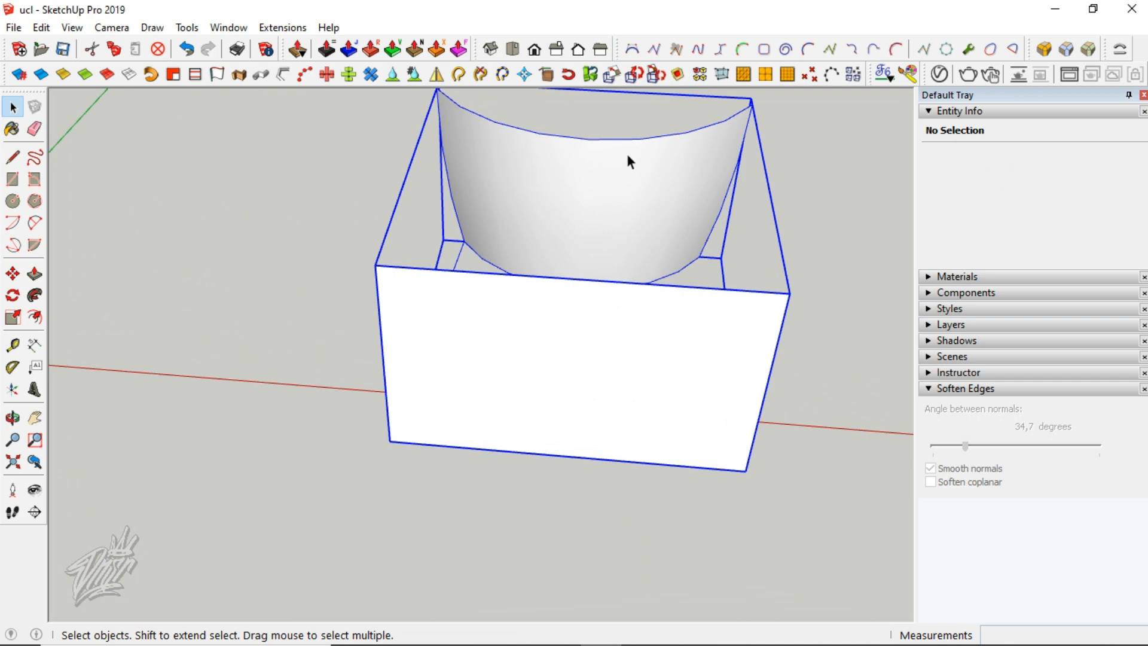
{"action": "left_click", "coordinate": [281, 28]}
{"action": "mouse_move", "coordinate": [315, 102]}
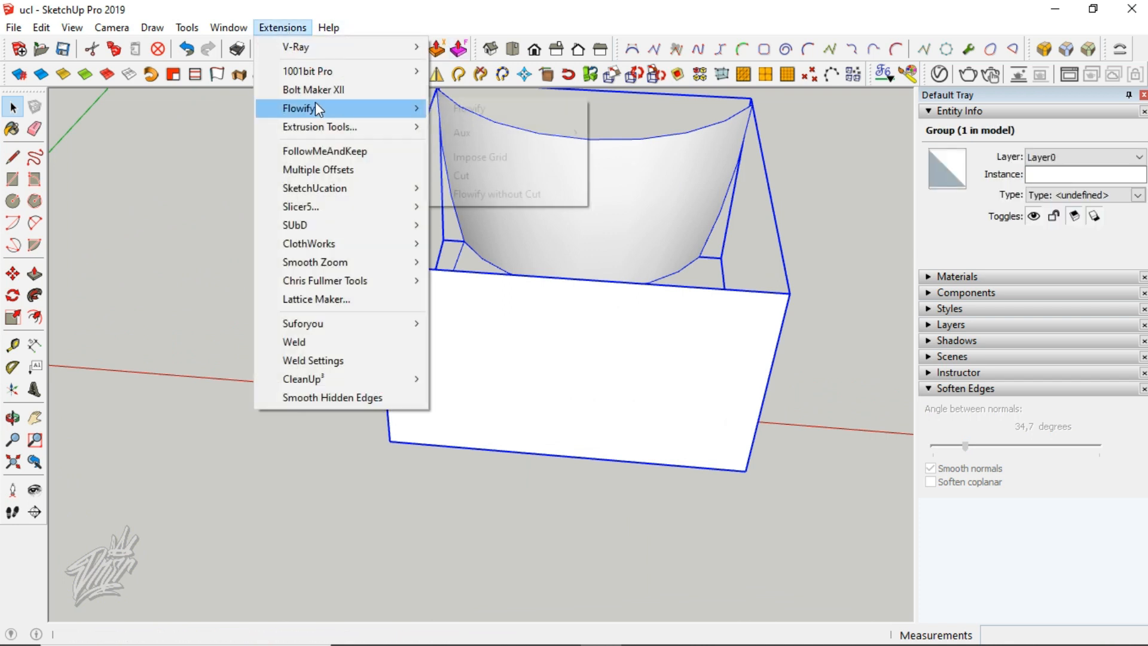
{"action": "left_click", "coordinate": [482, 159]}
{"action": "left_click", "coordinate": [667, 505]}
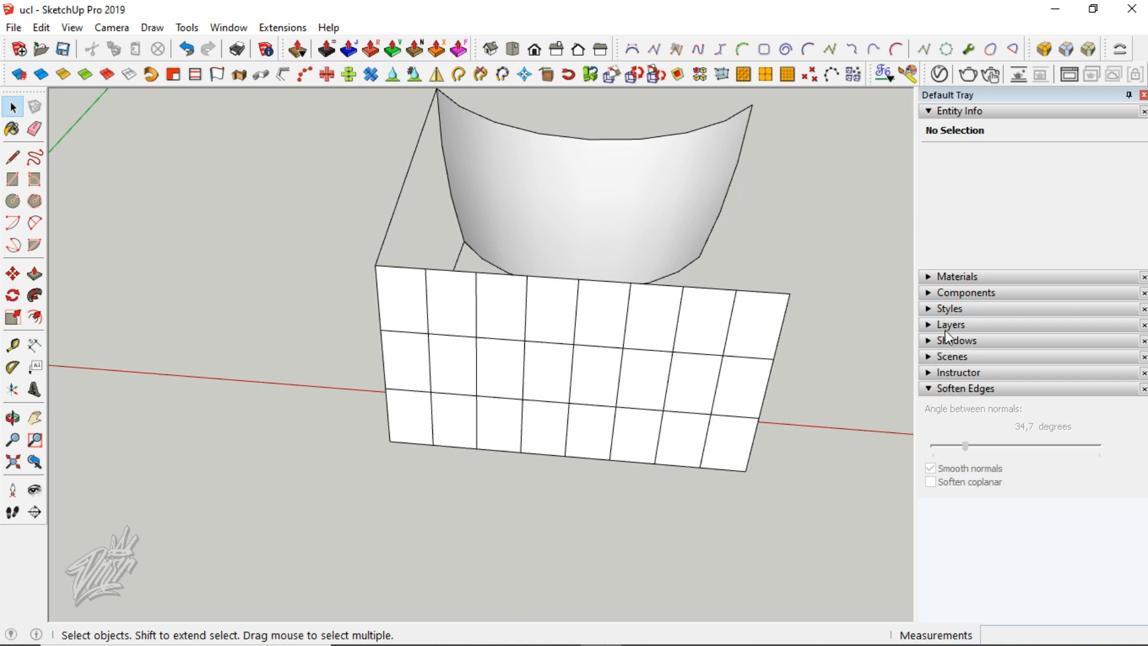
Insert the ucl component from the component library onto the front of the flat gridded face
{"action": "left_click", "coordinate": [956, 294]}
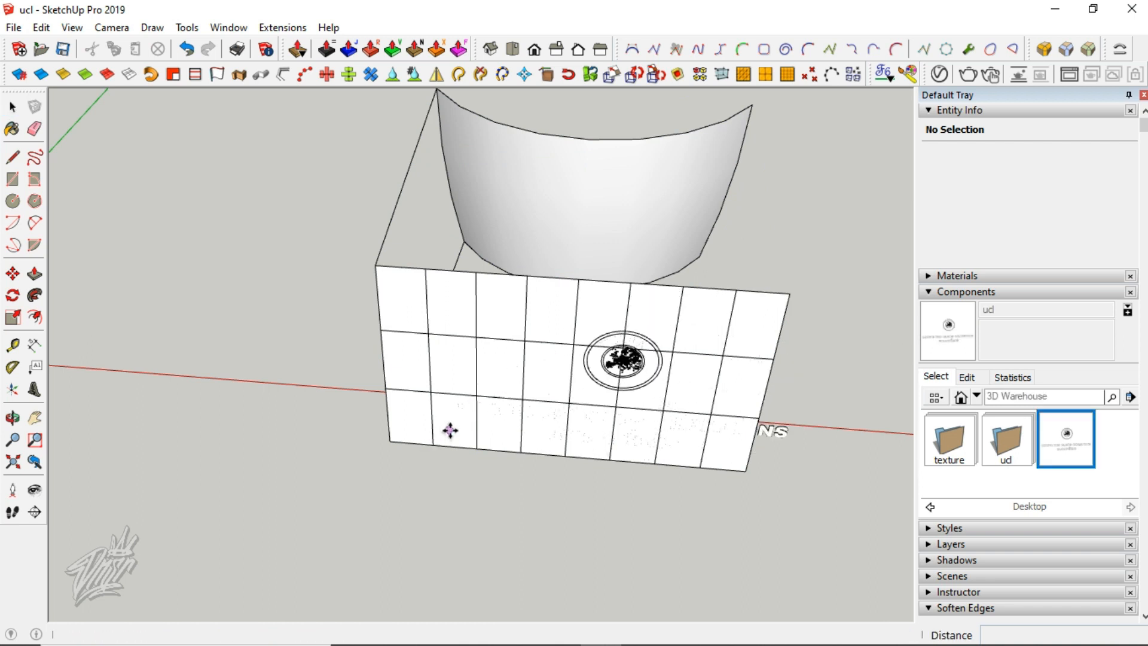
{"action": "left_click", "coordinate": [451, 430]}
{"action": "key", "text": "space"}
{"action": "left_click", "coordinate": [574, 558]}
{"action": "scroll", "coordinate": [711, 417], "scroll_direction": "up", "scroll_amount": 1}
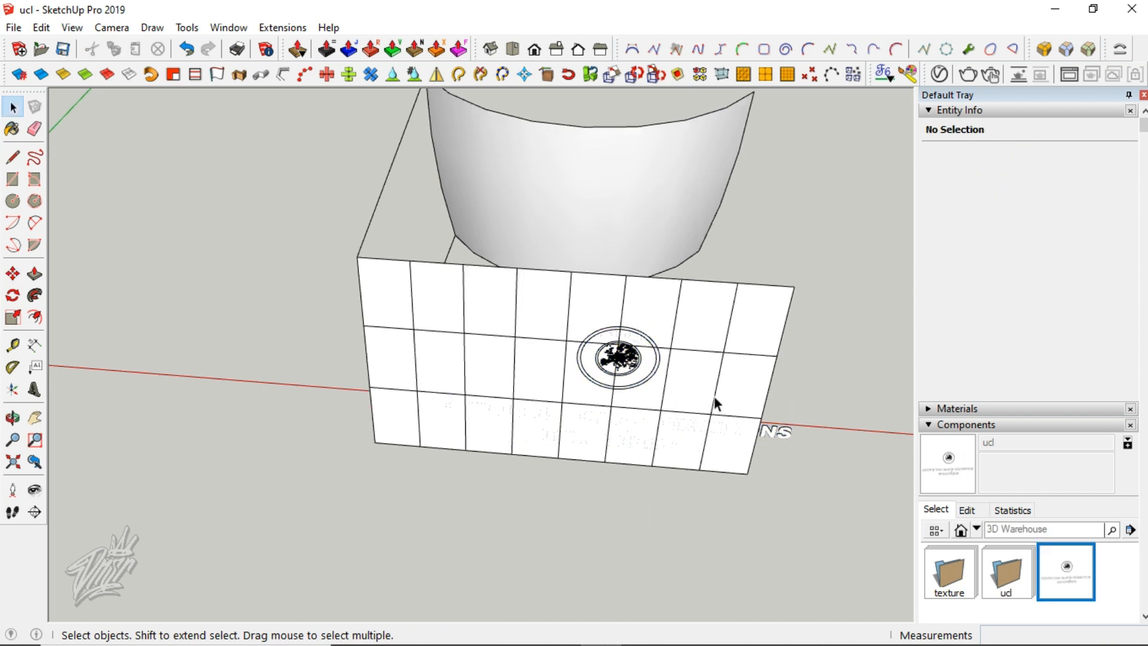
Move the ucl component 0,100 cm perpendicular to the gridded face so its back sits flush with it
{"action": "scroll", "coordinate": [687, 328], "scroll_direction": "up", "scroll_amount": 1}
{"action": "middle_click_drag", "start_coordinate": [687, 327], "coordinate": [335, 375]}
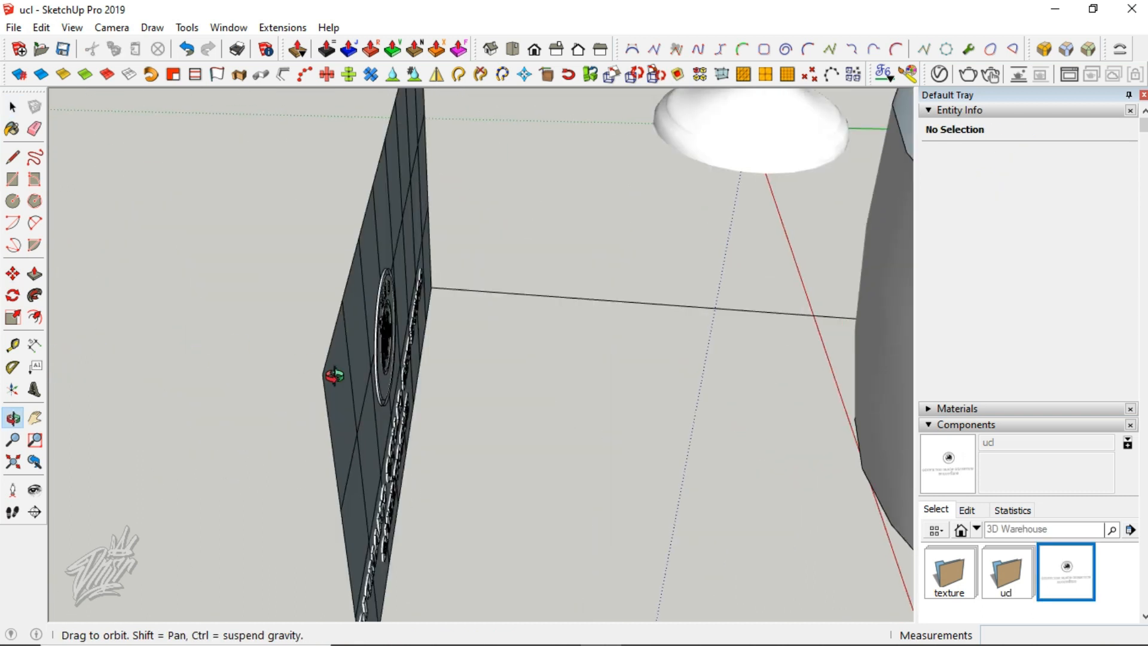
{"action": "middle_click_drag", "start_coordinate": [363, 431], "coordinate": [348, 505]}
{"action": "left_click", "coordinate": [347, 509]}
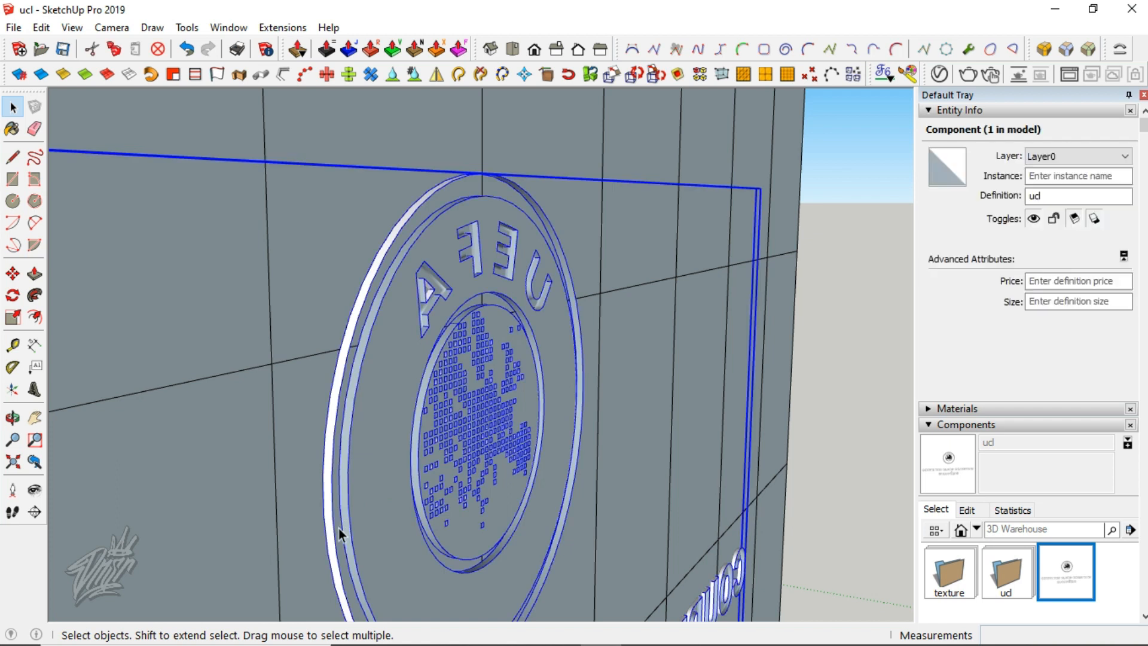
{"action": "key", "text": "m"}
{"action": "left_click", "coordinate": [333, 531]}
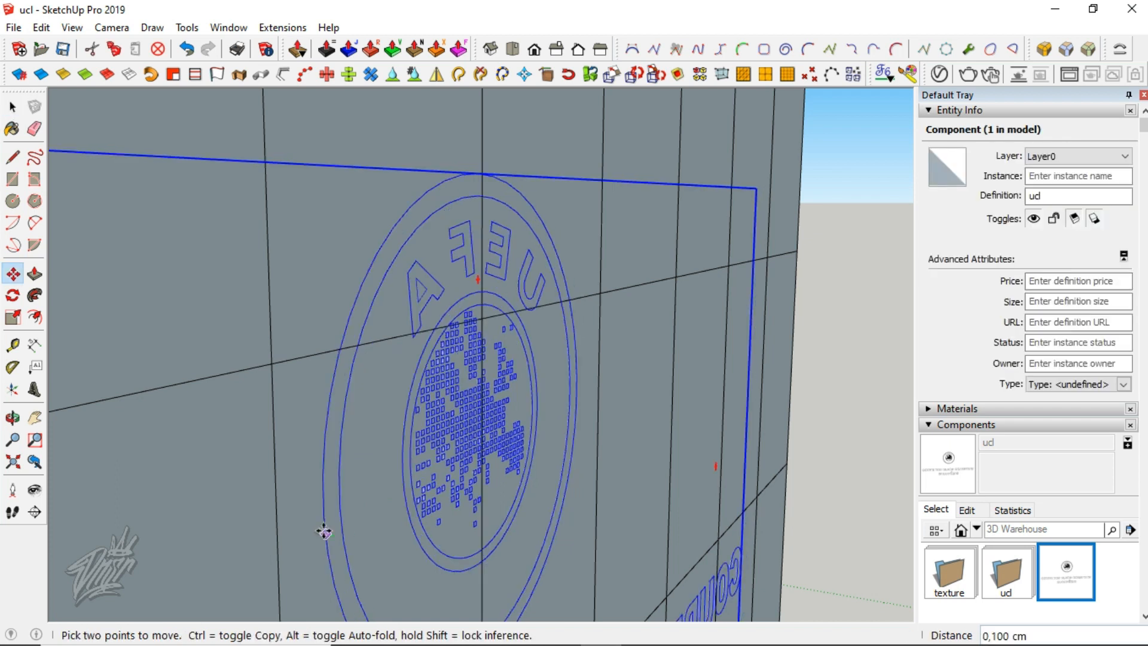
{"action": "key", "text": "space"}
Move the ucl component upward within the gridded face, using the circular emblem's outer edge as reference
{"action": "middle_click_drag", "start_coordinate": [564, 429], "coordinate": [466, 347]}
{"action": "key", "text": "m"}
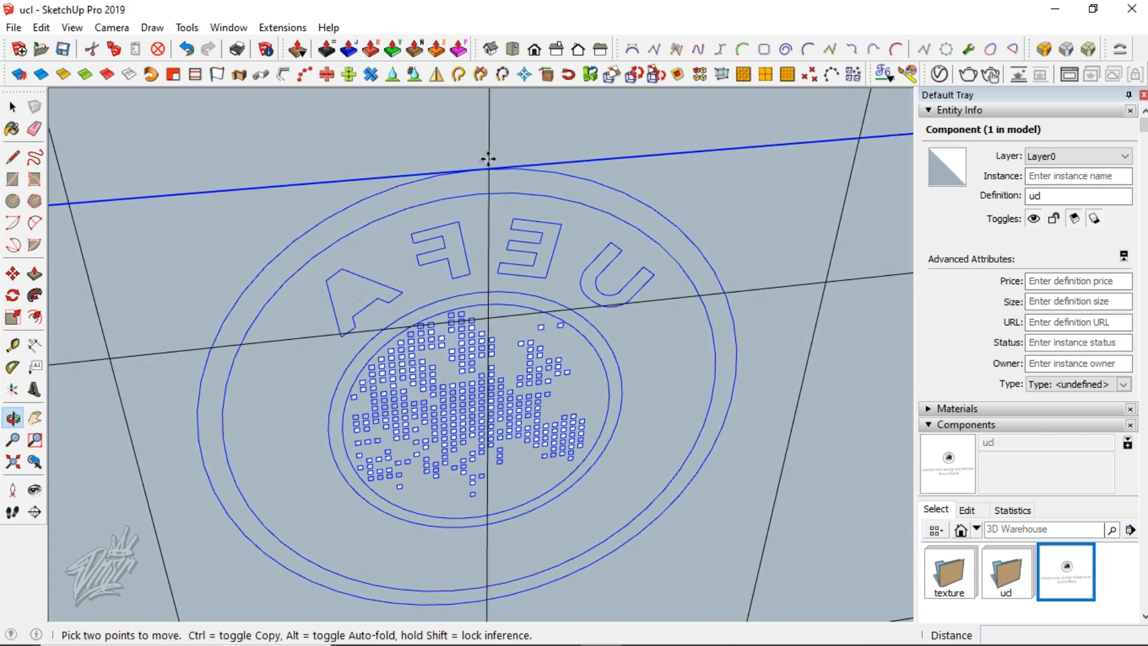
{"action": "key", "text": "h"}
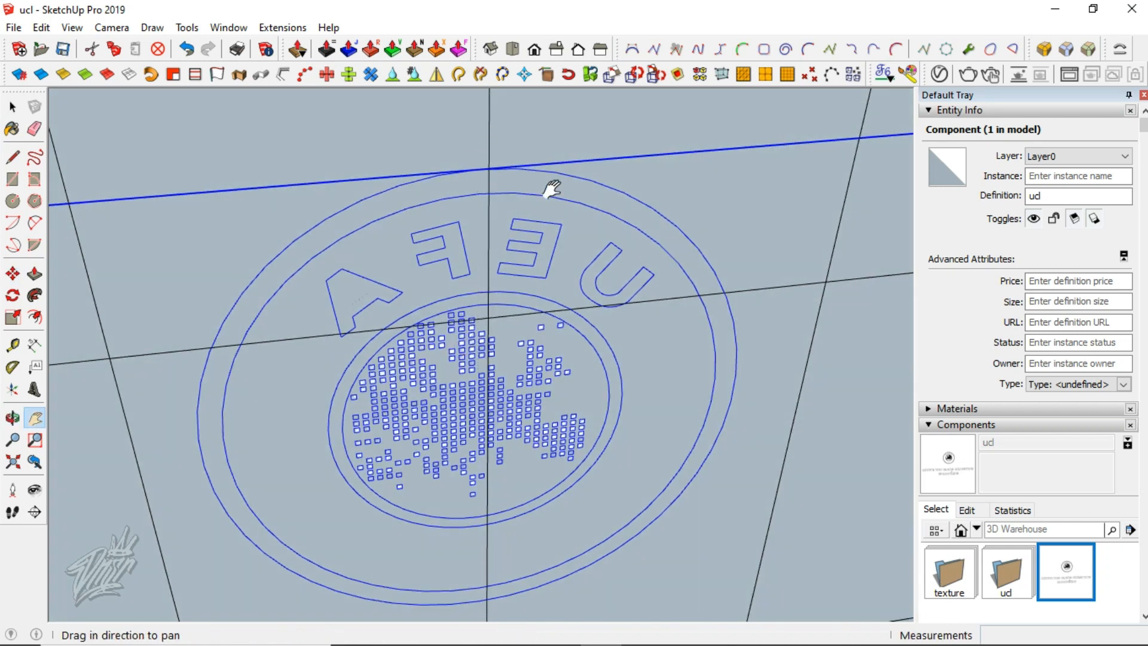
{"action": "scroll", "coordinate": [516, 249], "scroll_direction": "down", "scroll_amount": 6}
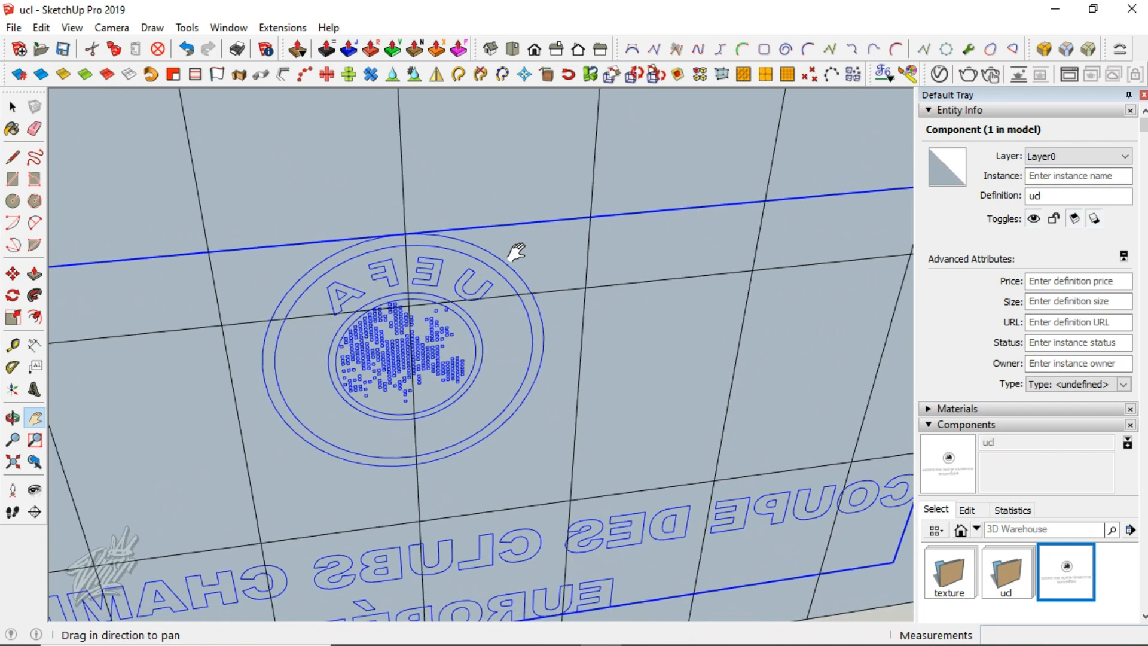
{"action": "left_click_drag", "start_coordinate": [484, 299], "coordinate": [342, 380]}
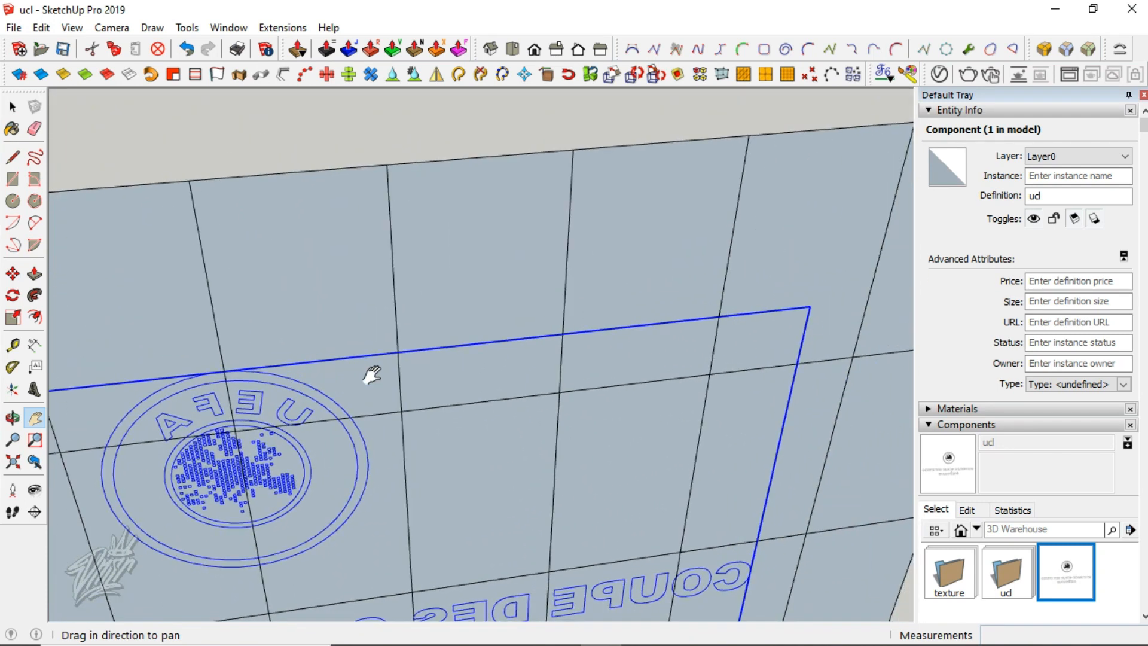
{"action": "key", "text": "m"}
{"action": "left_click", "coordinate": [397, 340]}
{"action": "scroll", "coordinate": [287, 483], "scroll_direction": "up", "scroll_amount": 4}
{"action": "key", "text": "o"}
{"action": "scroll", "coordinate": [258, 483], "scroll_direction": "up", "scroll_amount": 5}
{"action": "key", "text": "m"}
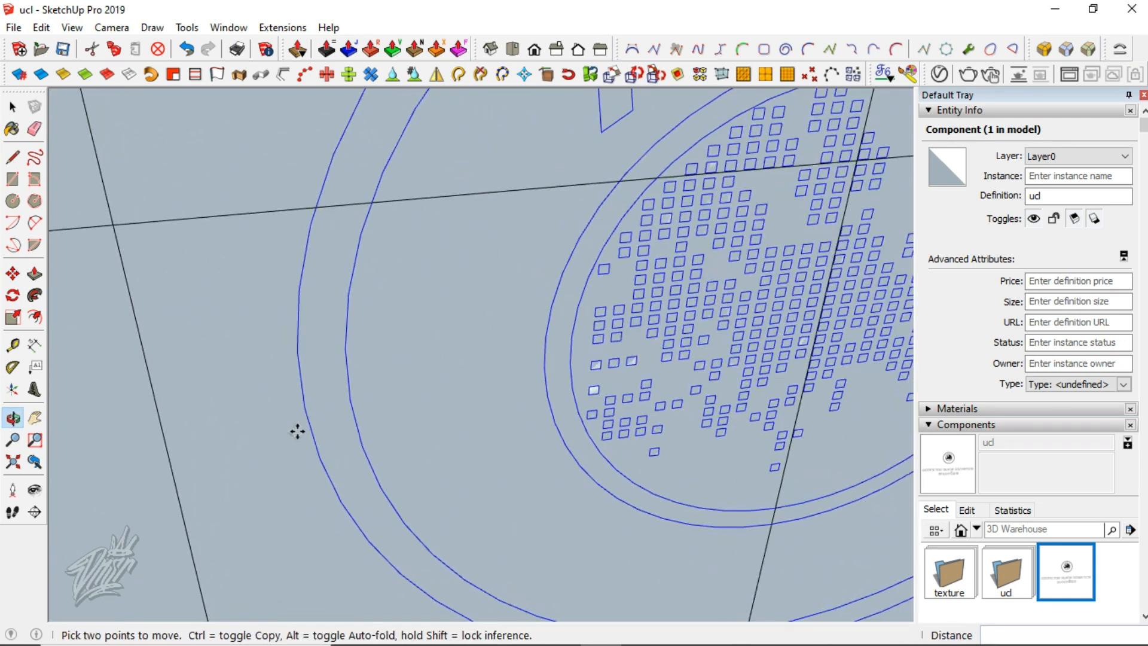
{"action": "left_click", "coordinate": [300, 381]}
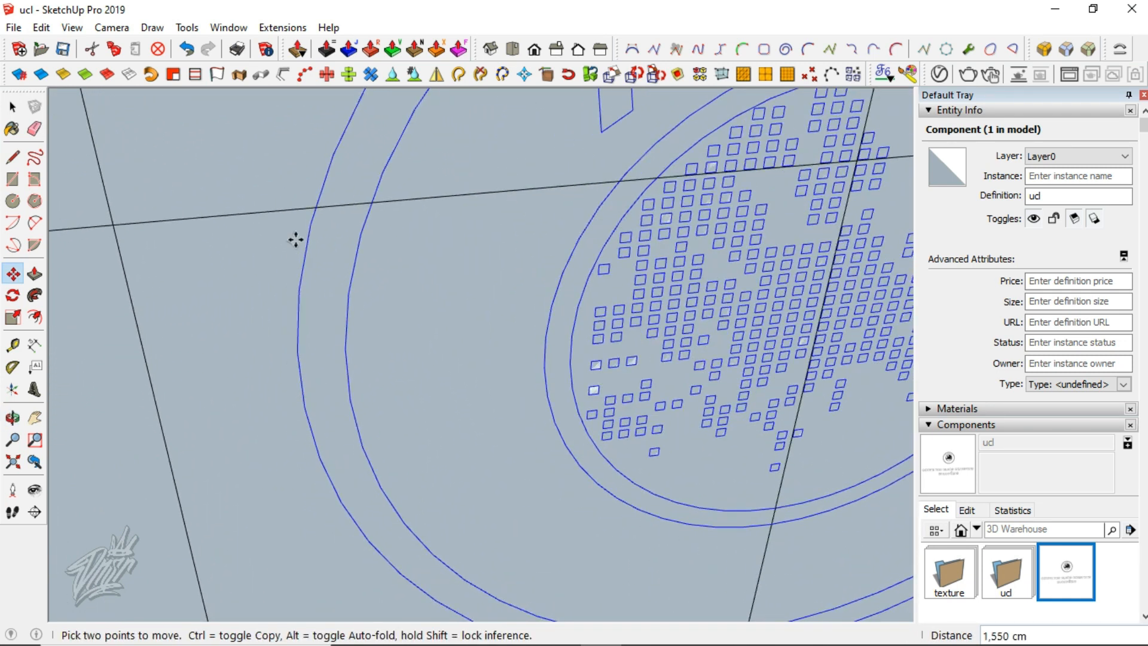
{"action": "left_click", "coordinate": [282, 205]}
{"action": "key", "text": "space"}
Open the circular UEFA emblem for editing and delete the flat backing faces behind the letters and the dotted map
{"action": "scroll", "coordinate": [354, 274], "scroll_direction": "down", "scroll_amount": 4}
{"action": "scroll", "coordinate": [354, 273], "scroll_direction": "down", "scroll_amount": 4}
{"action": "middle_click_drag", "start_coordinate": [354, 274], "coordinate": [1107, 320]}
{"action": "scroll", "coordinate": [397, 343], "scroll_direction": "down", "scroll_amount": 2}
{"action": "scroll", "coordinate": [321, 317], "scroll_direction": "down", "scroll_amount": 3}
{"action": "middle_click_drag", "start_coordinate": [711, 328], "coordinate": [715, 305]}
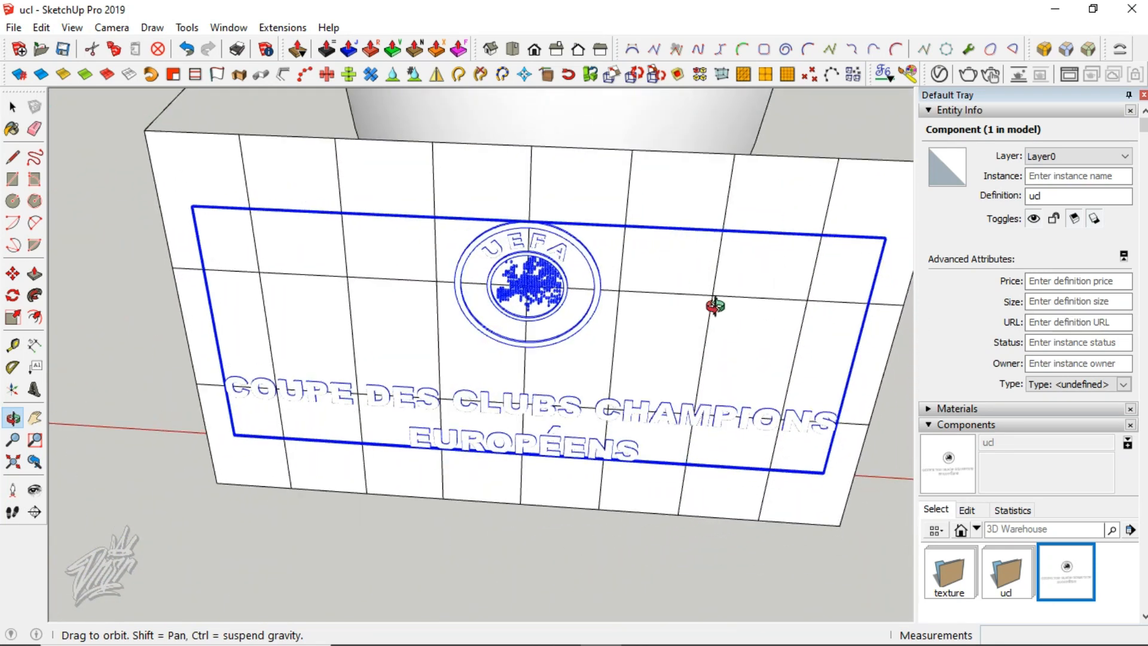
{"action": "scroll", "coordinate": [528, 218], "scroll_direction": "up", "scroll_amount": 4}
{"action": "scroll", "coordinate": [527, 220], "scroll_direction": "up", "scroll_amount": 5}
{"action": "middle_click_drag", "start_coordinate": [525, 248], "coordinate": [496, 311]}
{"action": "double_click", "coordinate": [497, 312]}
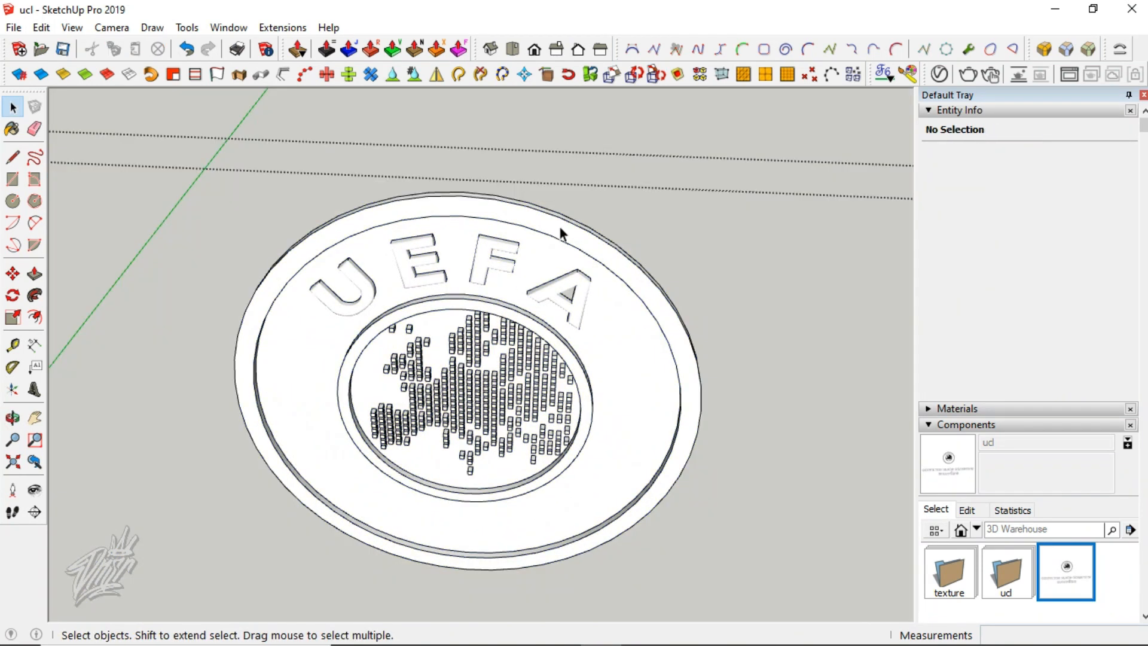
{"action": "left_click", "coordinate": [540, 264]}
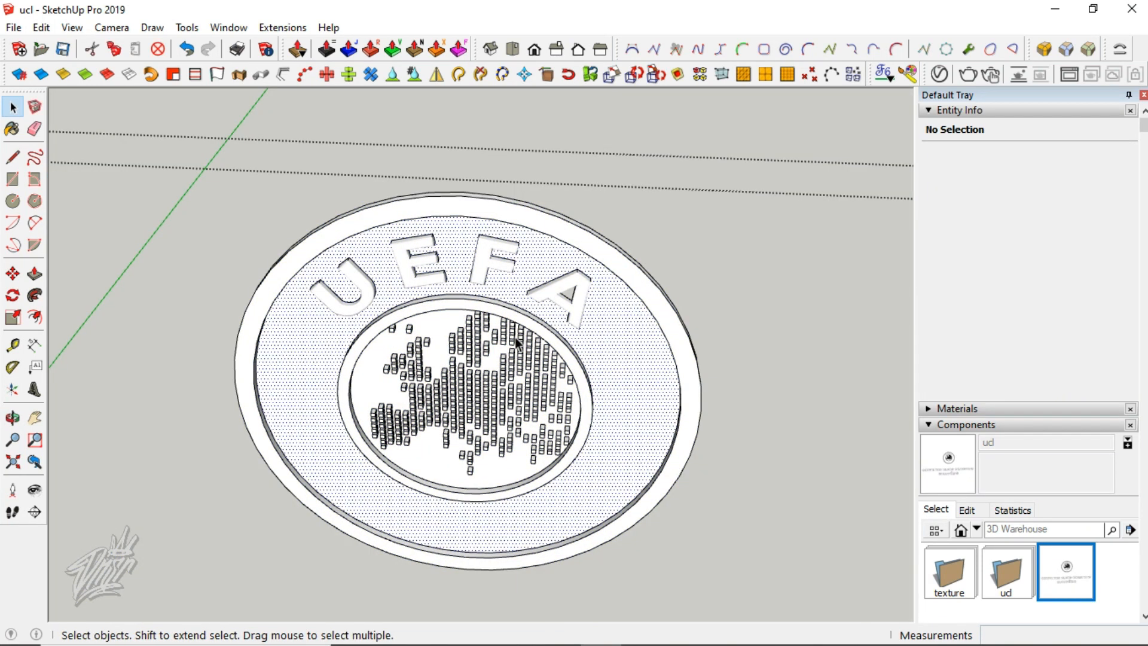
{"action": "left_click", "coordinate": [372, 377]}
{"action": "scroll", "coordinate": [592, 248], "scroll_direction": "up", "scroll_amount": 5}
Round the edges of the emblem's outer and inner rings with Round Corner at an offset of 0,050 cm
{"action": "left_click", "coordinate": [592, 247]}
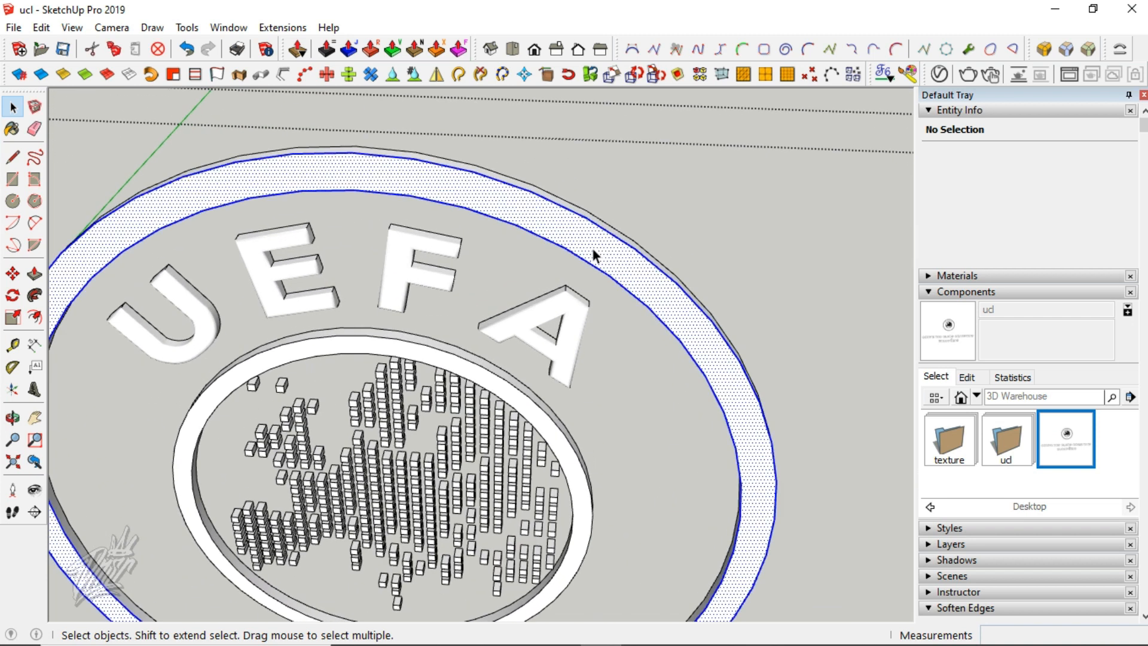
{"action": "left_click", "coordinate": [533, 410], "text": "shift"}
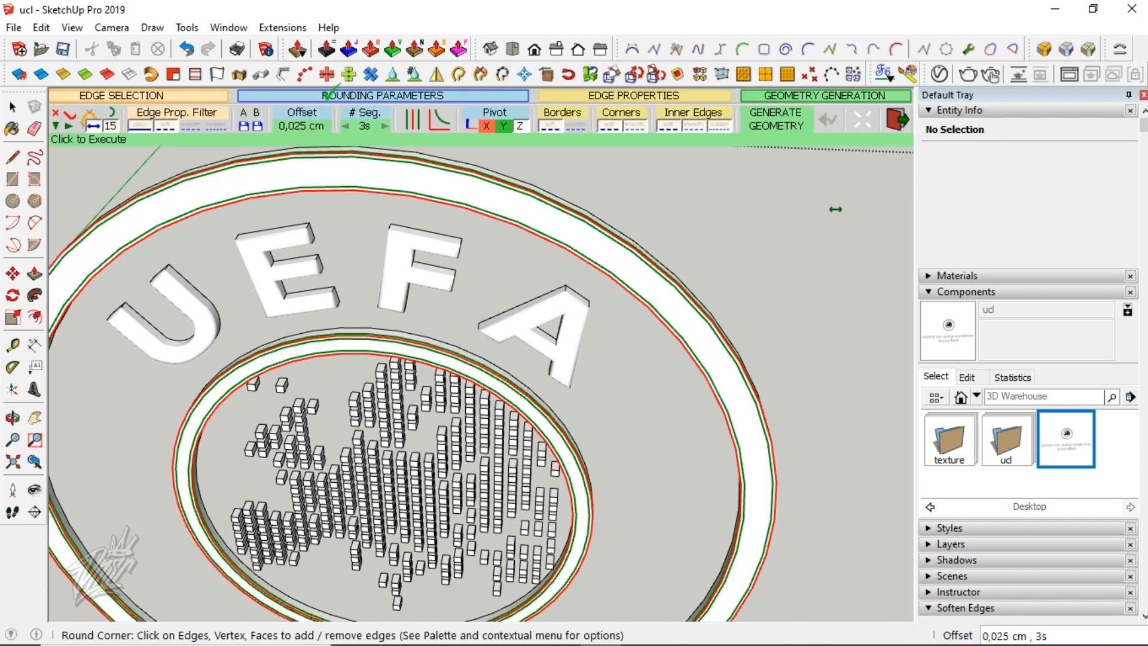
{"action": "left_click", "coordinate": [296, 127]}
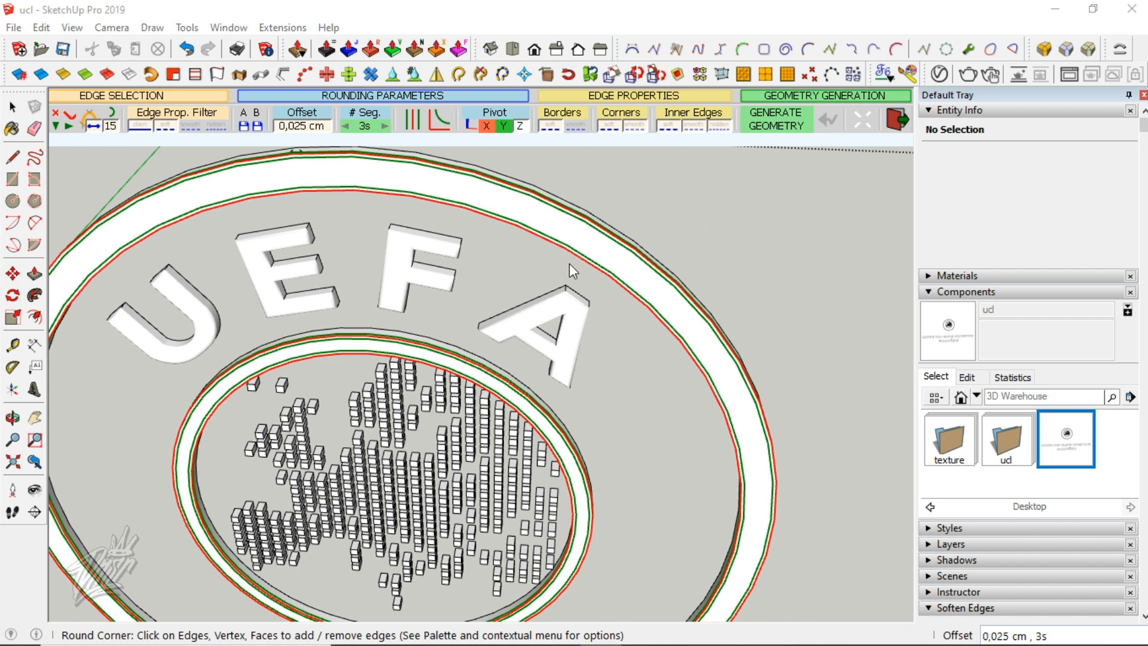
{"action": "key", "text": "BackSpace"}
{"action": "key", "text": "Return"}
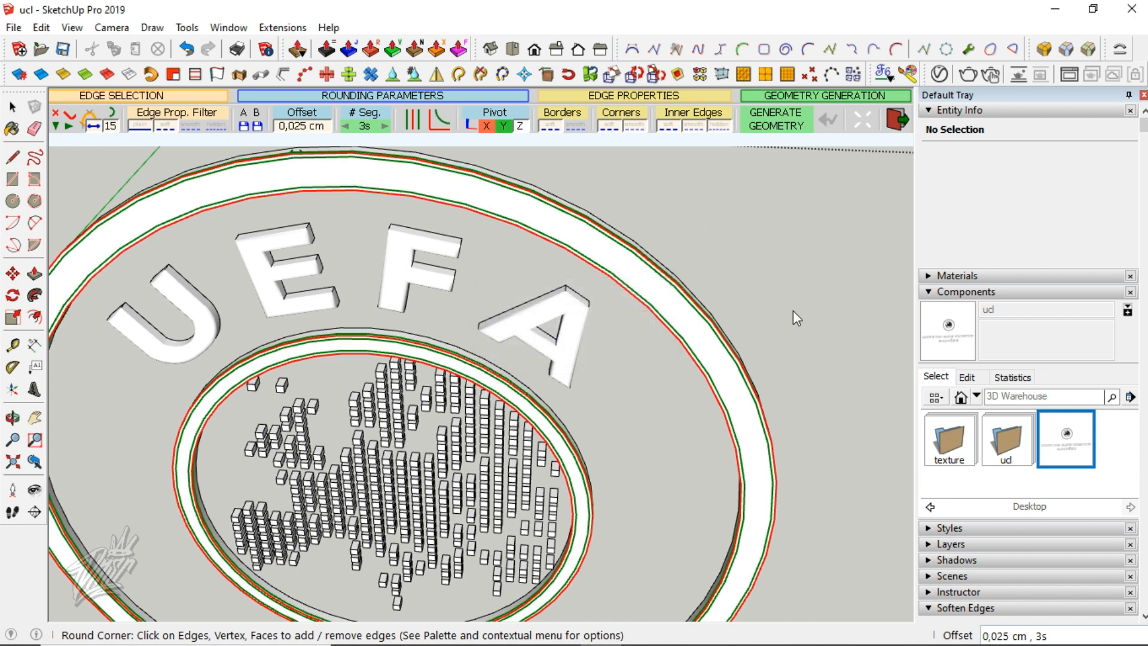
{"action": "left_click", "coordinate": [793, 310]}
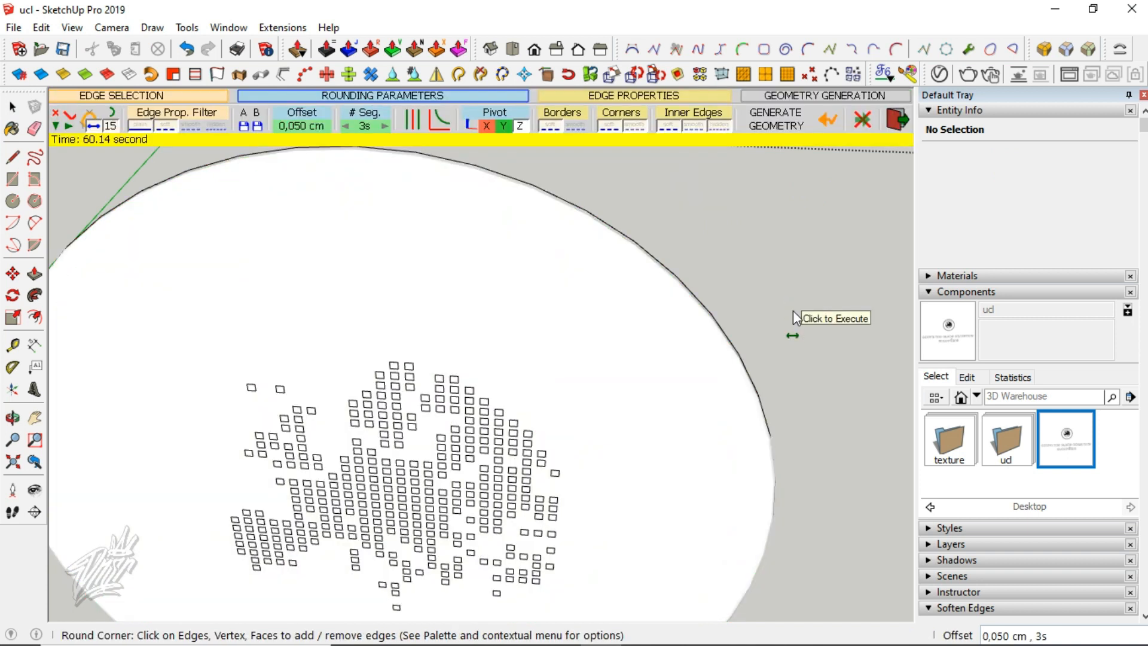
{"action": "key", "text": "space"}
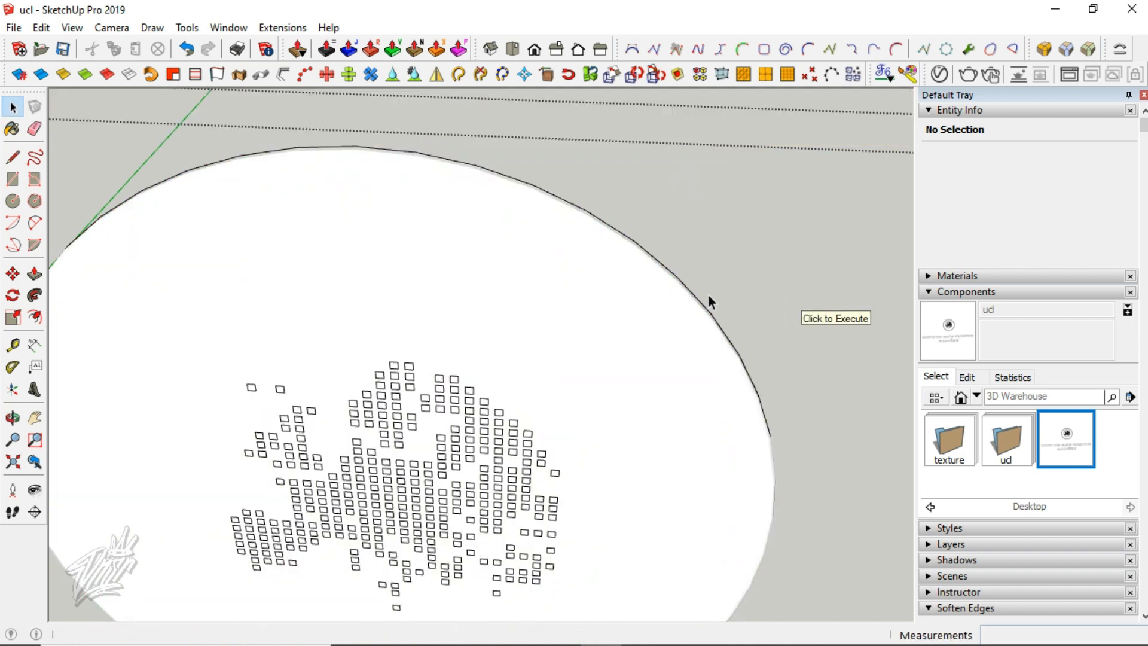
Delete the filler faces covering the UEFA letters and the dotted map inside the rings
{"action": "left_click", "coordinate": [549, 310]}
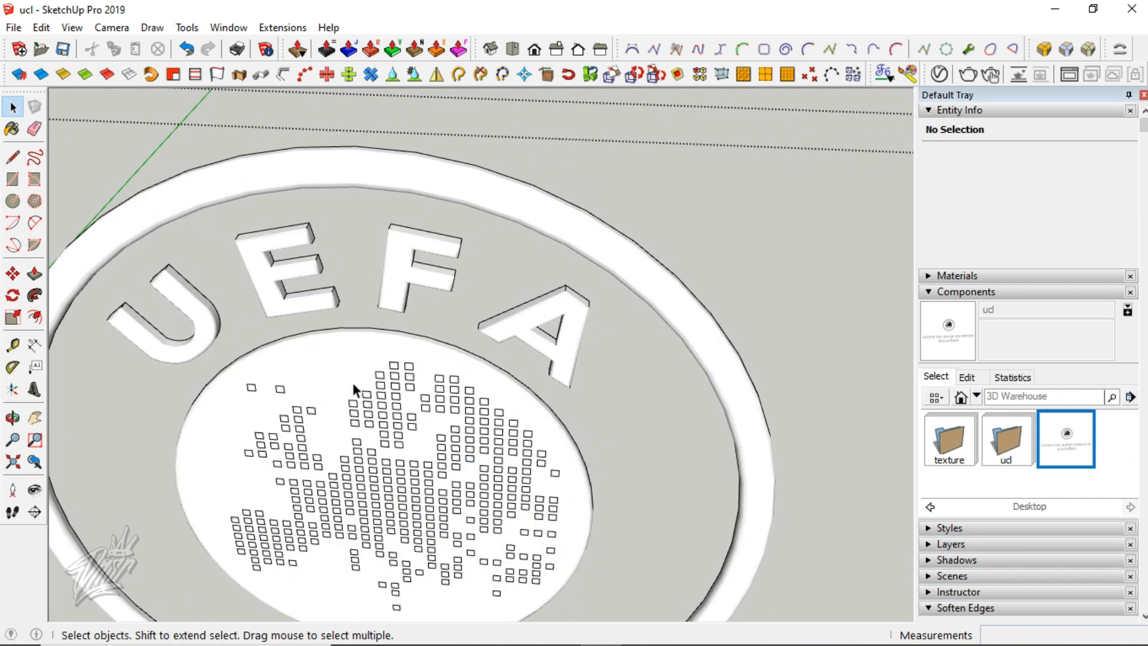
{"action": "left_click", "coordinate": [334, 382]}
{"action": "key", "text": "Delete"}
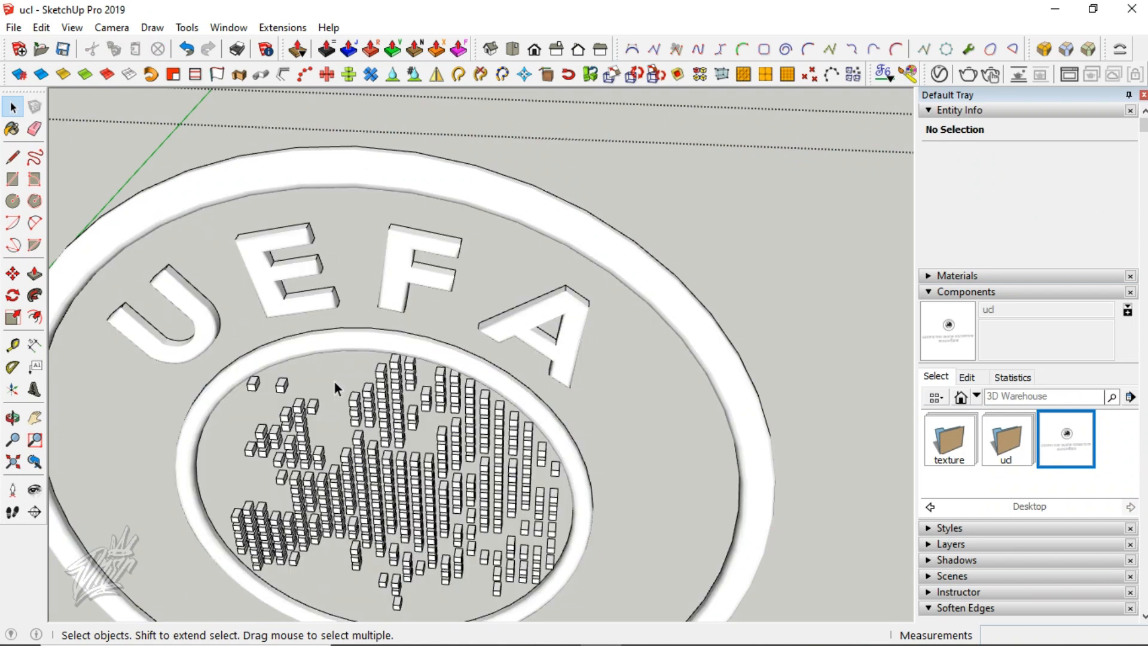
Open one block of the dotted map and round its front face edges with Round Corner at an offset of 0,025 cm
{"action": "scroll", "coordinate": [354, 402], "scroll_direction": "up", "scroll_amount": 3}
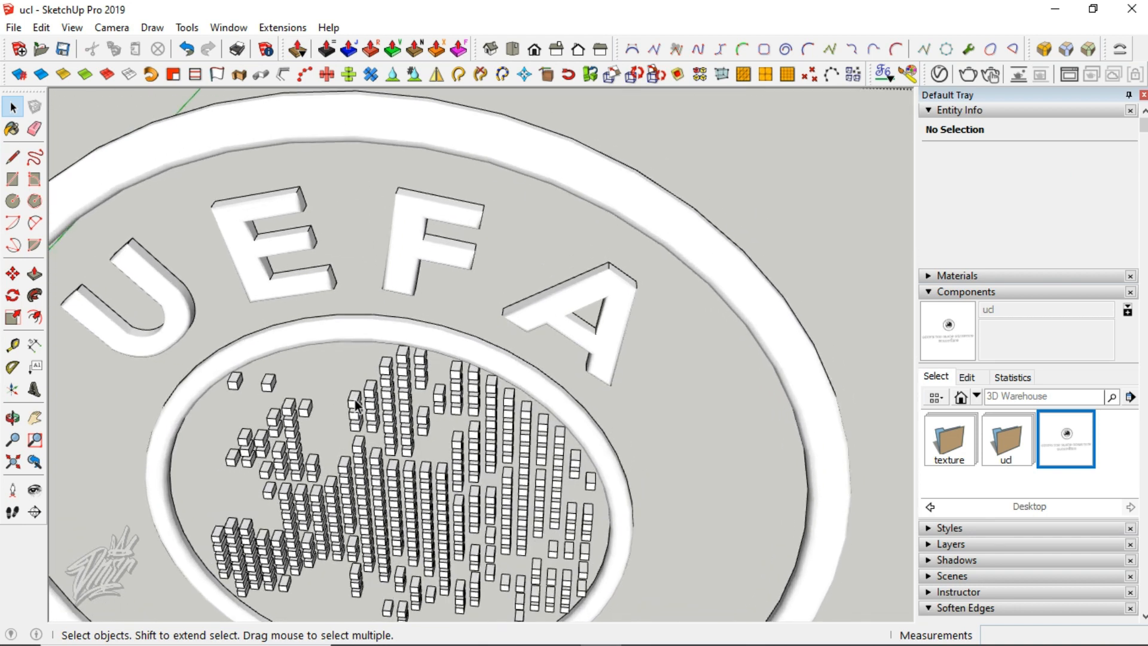
{"action": "scroll", "coordinate": [355, 404], "scroll_direction": "up", "scroll_amount": 5}
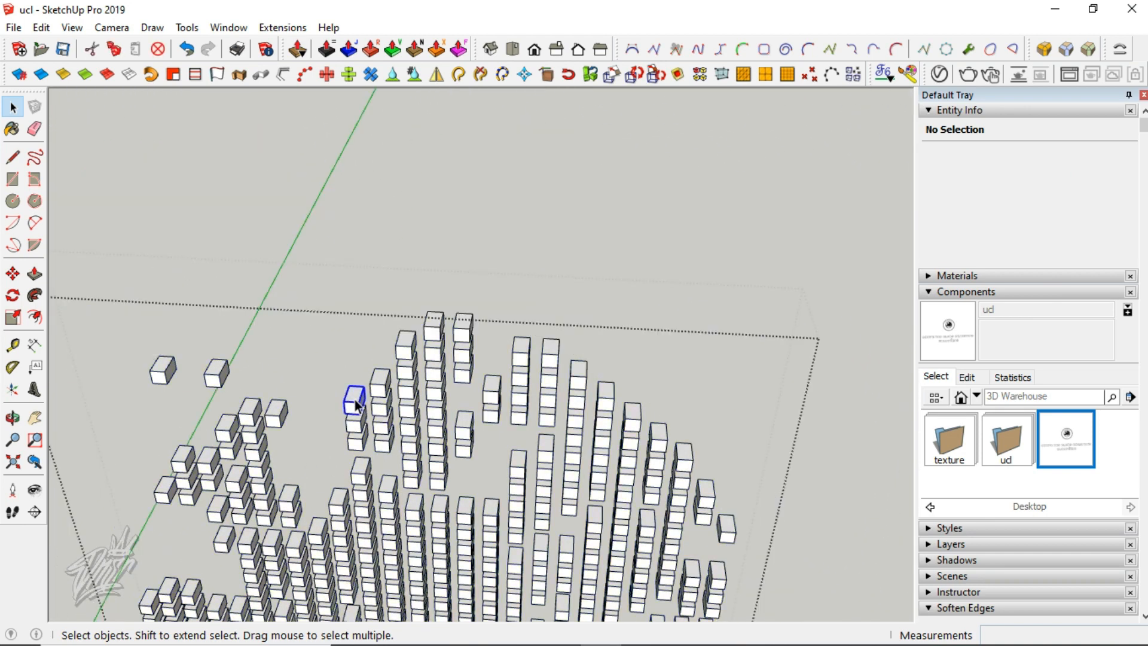
{"action": "double_click", "coordinate": [355, 404]}
{"action": "scroll", "coordinate": [355, 403], "scroll_direction": "up", "scroll_amount": 4}
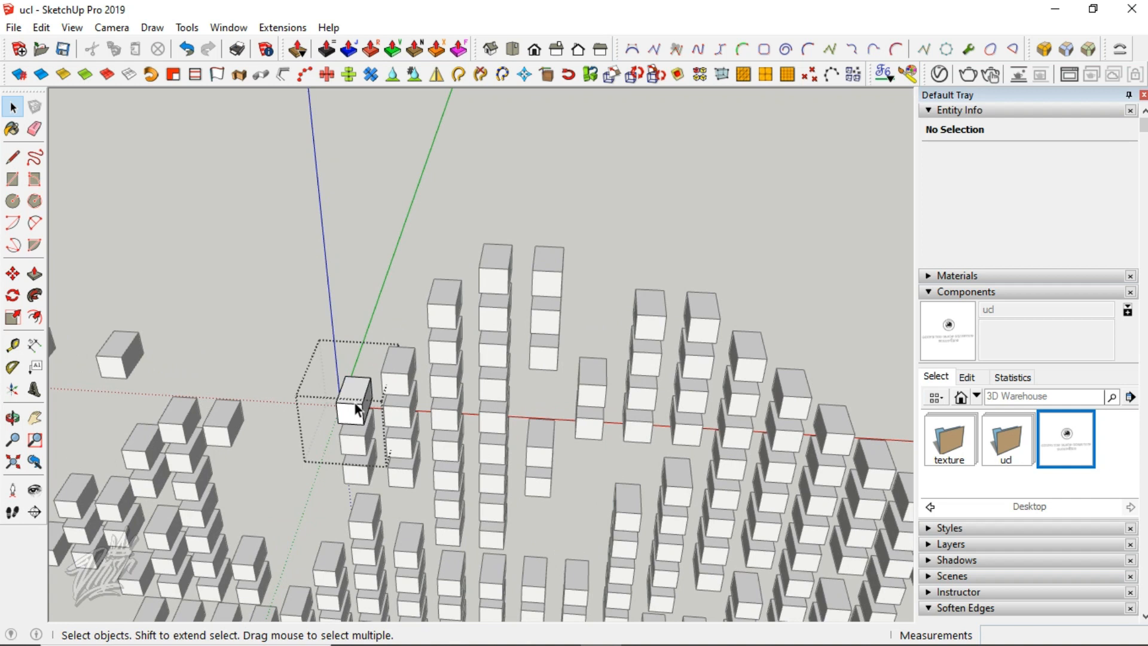
{"action": "scroll", "coordinate": [354, 403], "scroll_direction": "up", "scroll_amount": 6}
{"action": "left_click", "coordinate": [356, 413]}
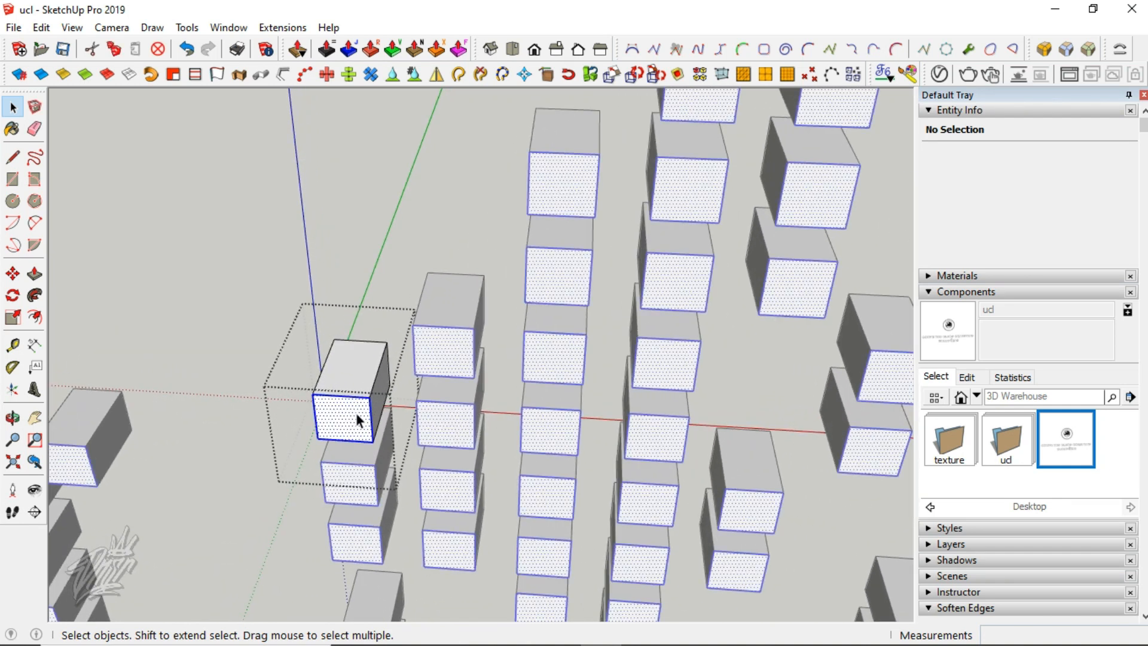
{"action": "left_click", "coordinate": [1049, 54]}
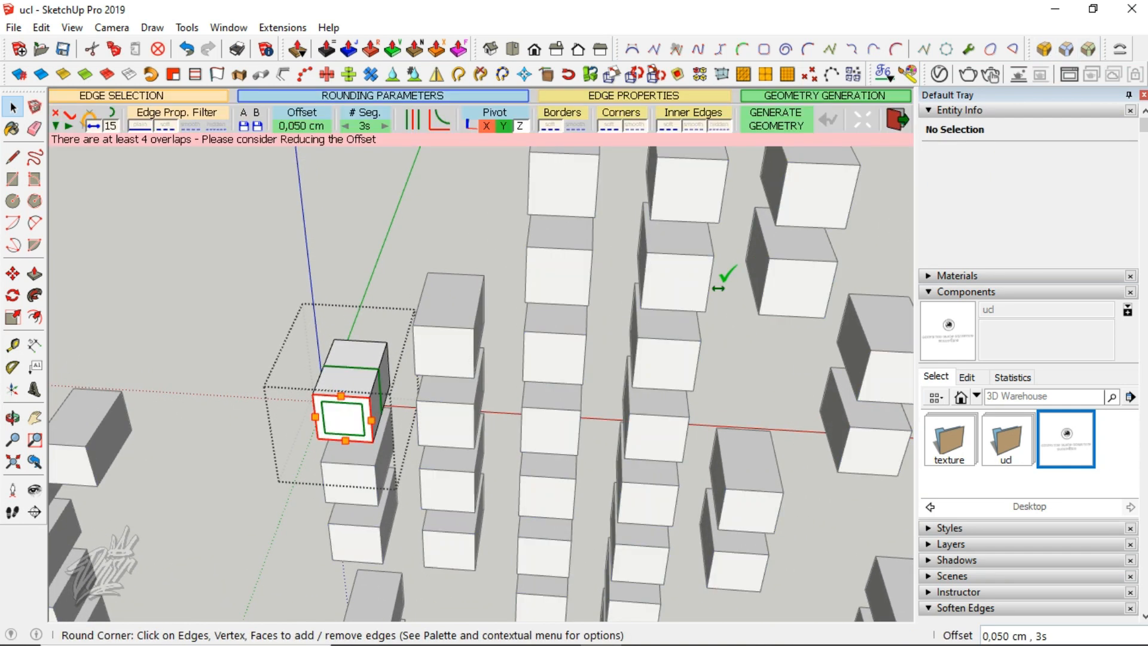
{"action": "left_click", "coordinate": [314, 133]}
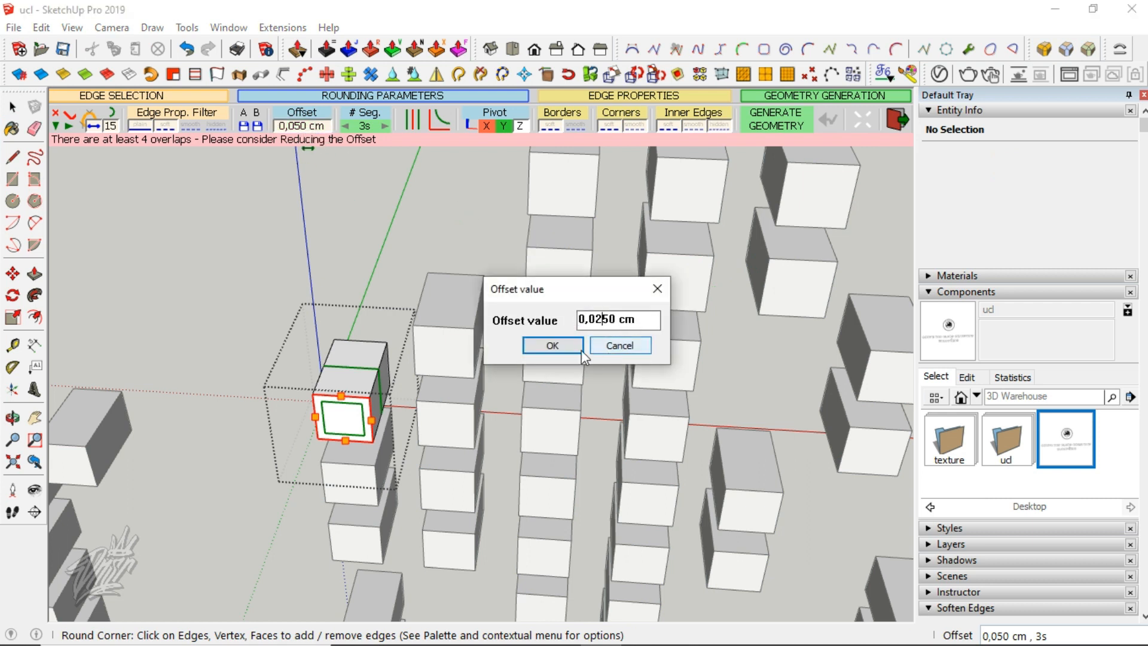
{"action": "left_click", "coordinate": [552, 347]}
{"action": "left_click", "coordinate": [622, 329]}
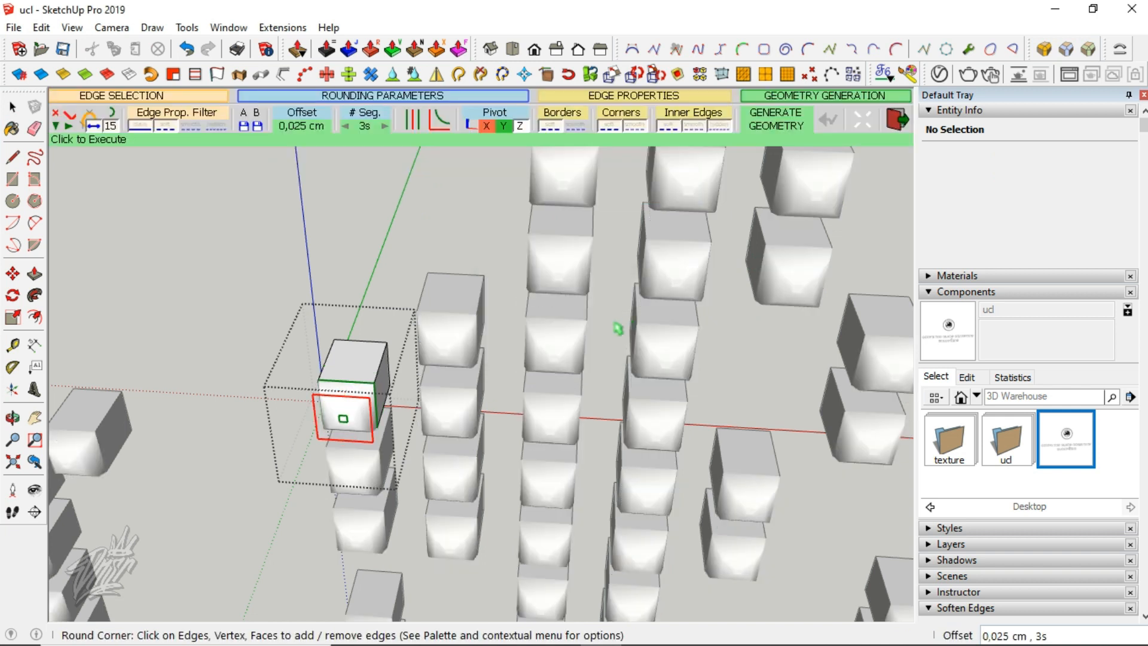
{"action": "key", "text": "space"}
Delete the back face of the map's block component
{"action": "middle_click_drag", "start_coordinate": [355, 432], "coordinate": [534, 530]}
{"action": "middle_click_drag", "start_coordinate": [457, 514], "coordinate": [439, 560]}
{"action": "left_click", "coordinate": [438, 549]}
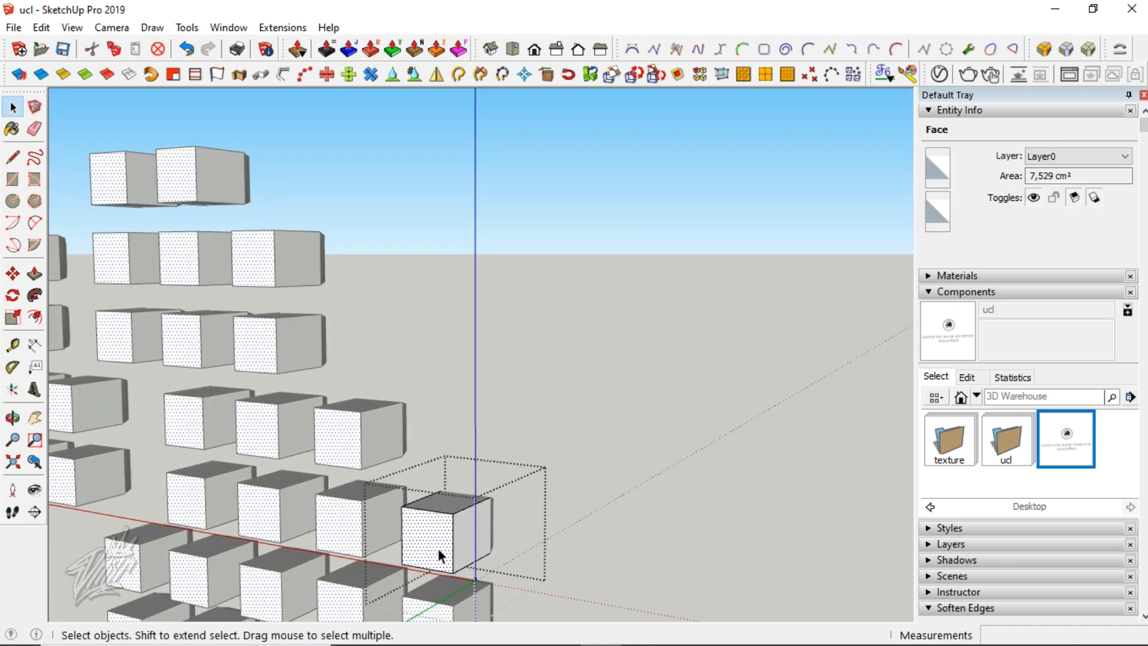
{"action": "key", "text": "Delete"}
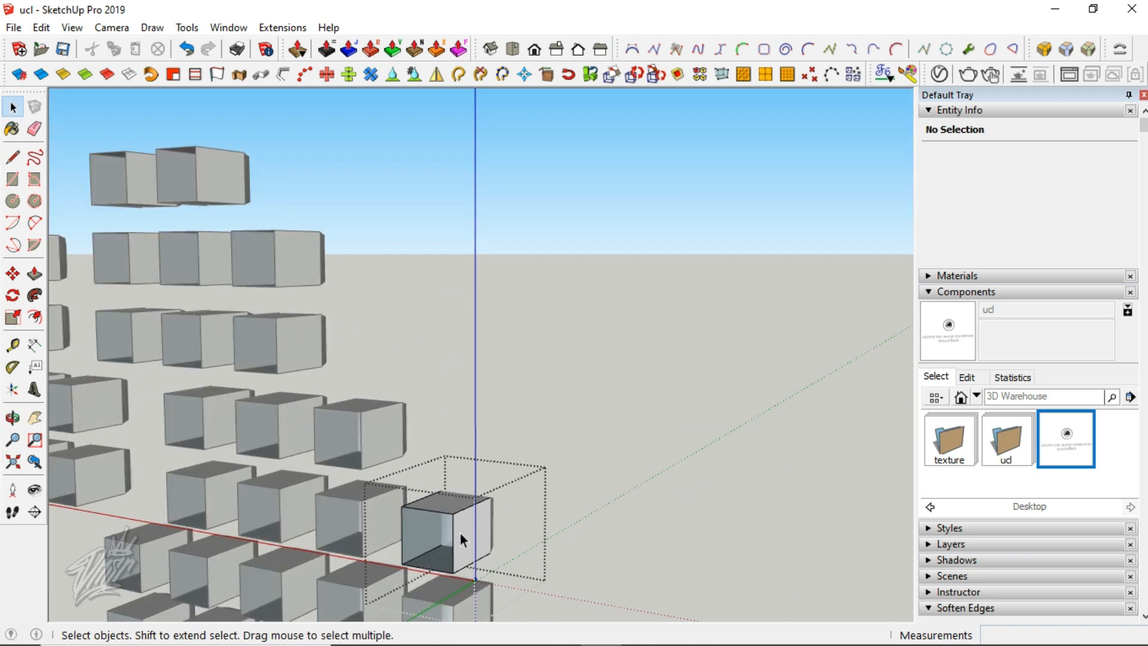
Select the block's remaining visible edges and set them to soft
{"action": "triple_click", "coordinate": [461, 532]}
{"action": "left_click", "coordinate": [463, 534], "text": "shift"}
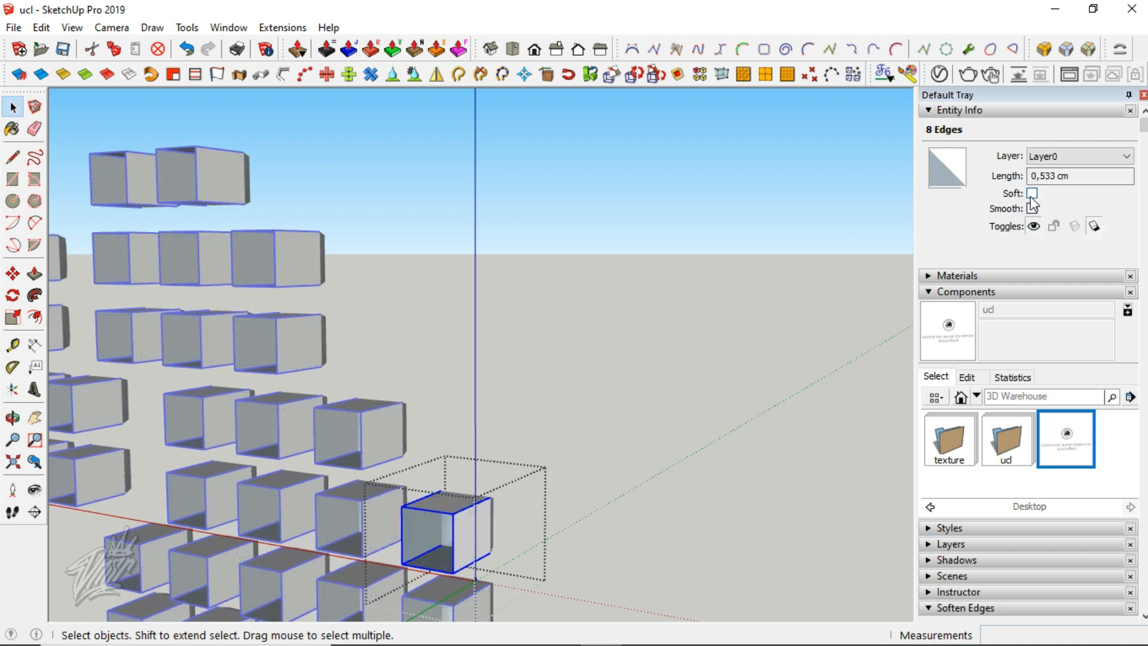
{"action": "left_click", "coordinate": [1030, 198]}
{"action": "left_click", "coordinate": [458, 534]}
{"action": "middle_click_drag", "start_coordinate": [457, 536], "coordinate": [350, 414]}
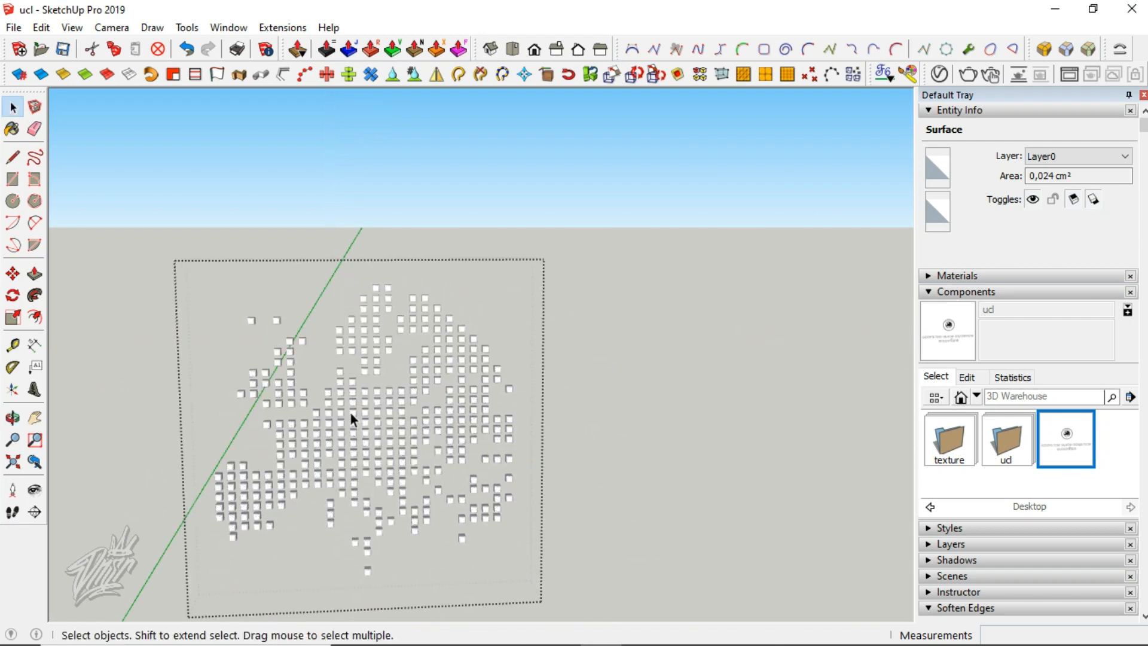
Explode the dotted map's group and the block components inside it into loose geometry
{"action": "key", "text": "Escape"}
{"action": "key", "text": "Escape"}
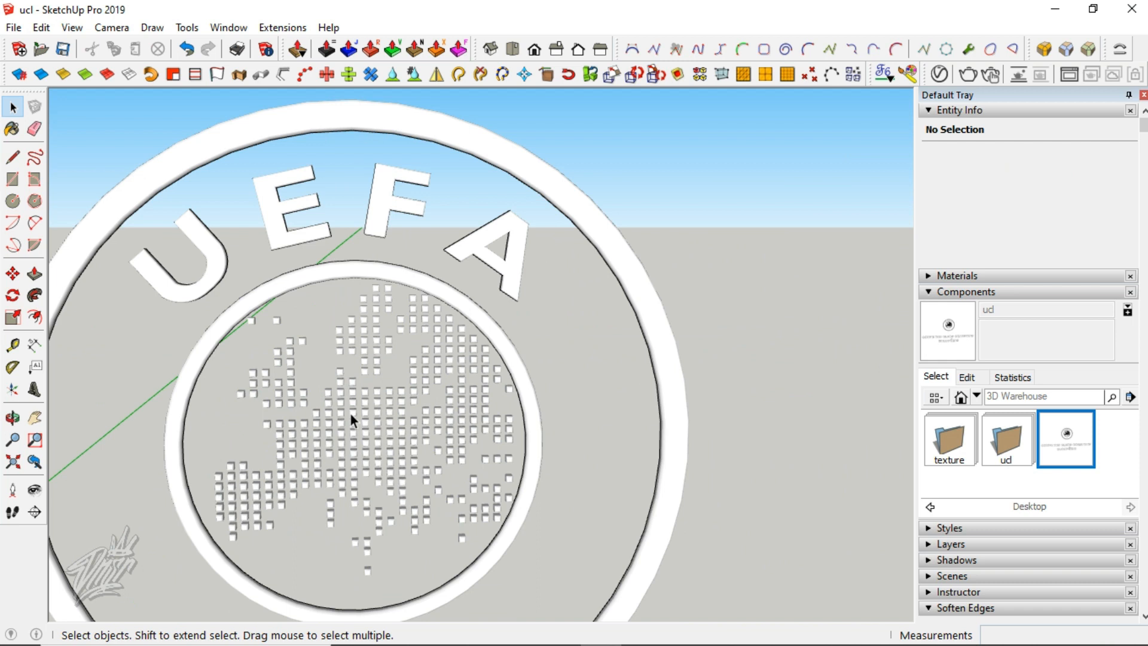
{"action": "right_click", "coordinate": [351, 413]}
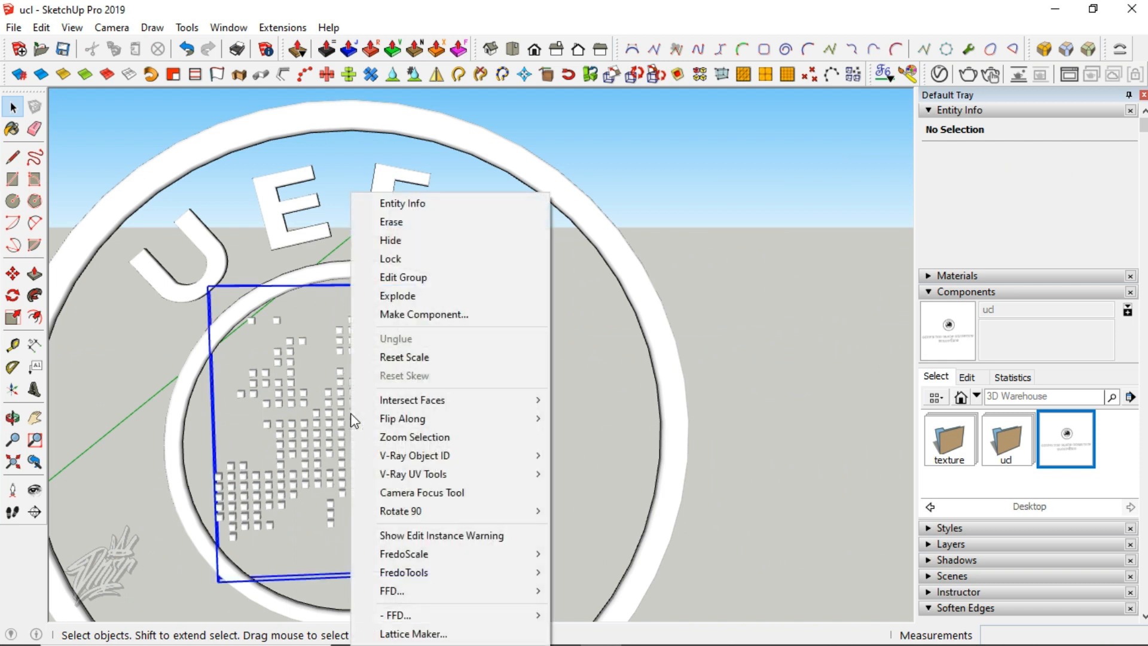
{"action": "left_click", "coordinate": [395, 296]}
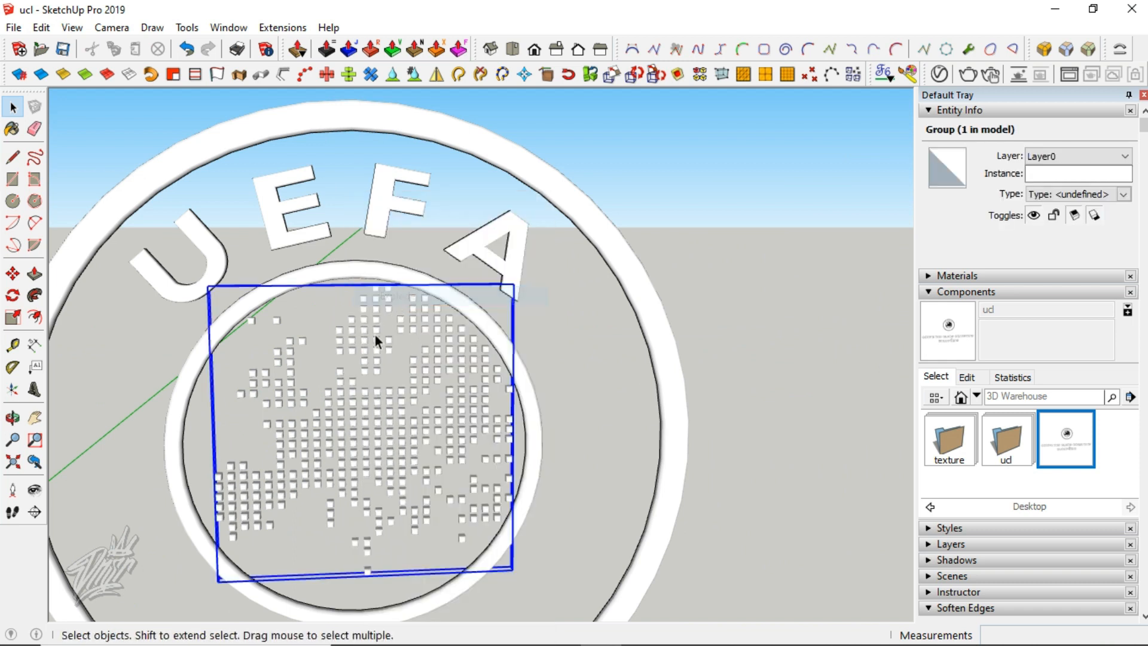
{"action": "right_click", "coordinate": [342, 422]}
{"action": "left_click", "coordinate": [389, 246]}
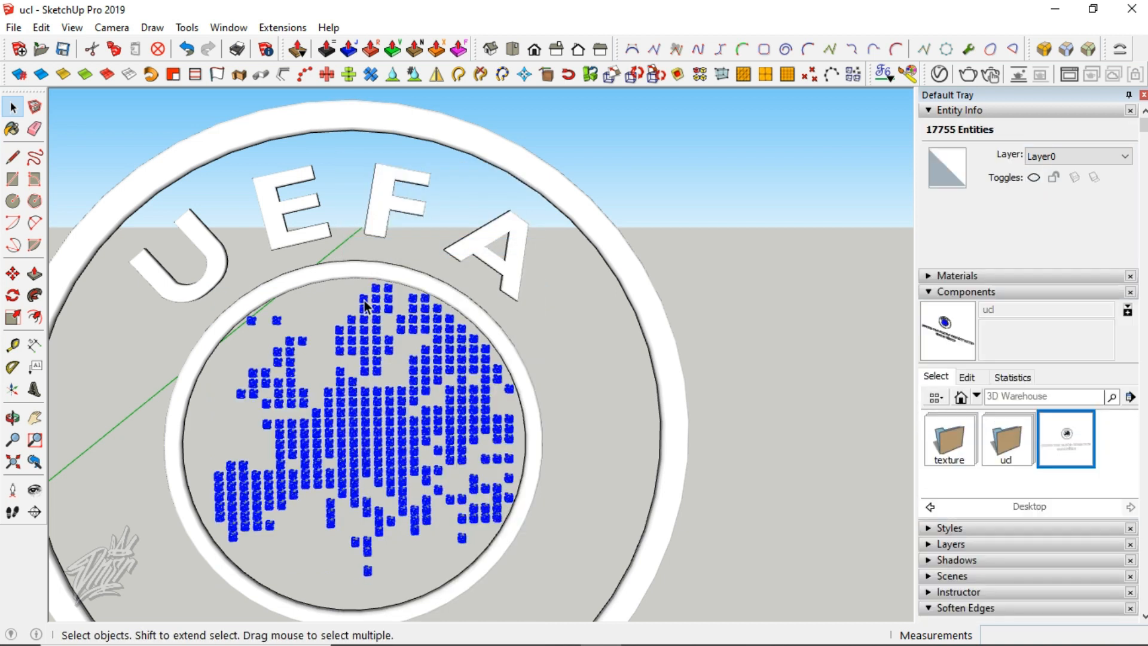
Explode the COUPE DES CLUBS CHAMPIONS EUROPÉENS lettering group inside the ucl component, and leave the component
{"action": "key", "text": "h"}
{"action": "scroll", "coordinate": [361, 297], "scroll_direction": "down", "scroll_amount": 8}
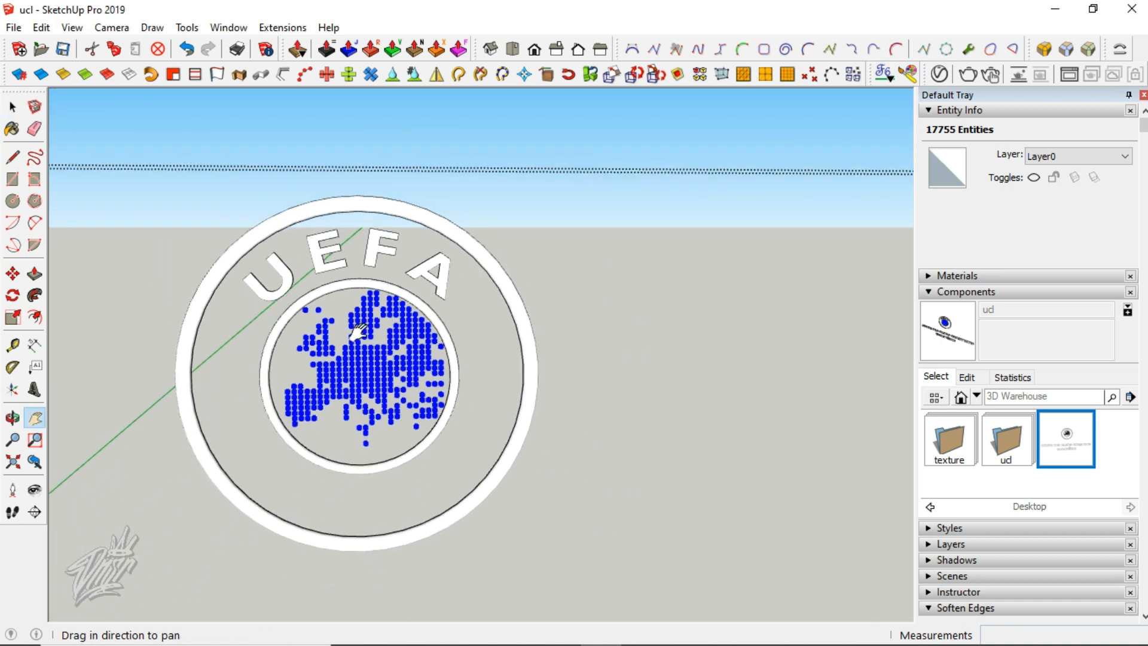
{"action": "scroll", "coordinate": [359, 334], "scroll_direction": "down", "scroll_amount": 5}
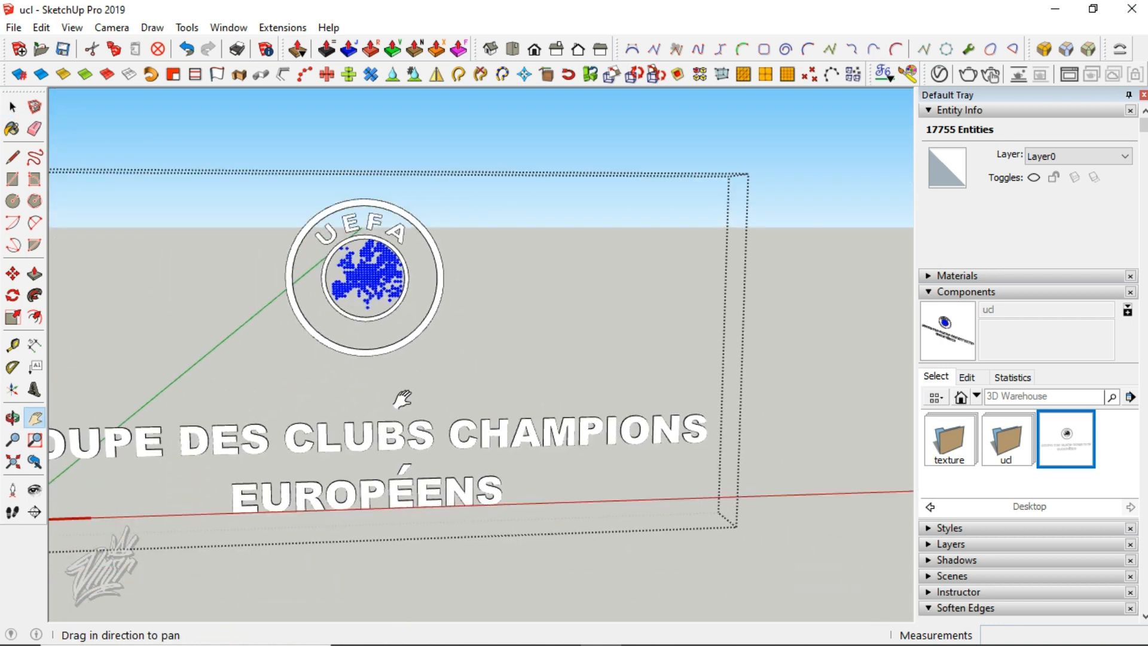
{"action": "key", "text": "space"}
{"action": "left_click", "coordinate": [396, 426]}
{"action": "right_click", "coordinate": [396, 426]}
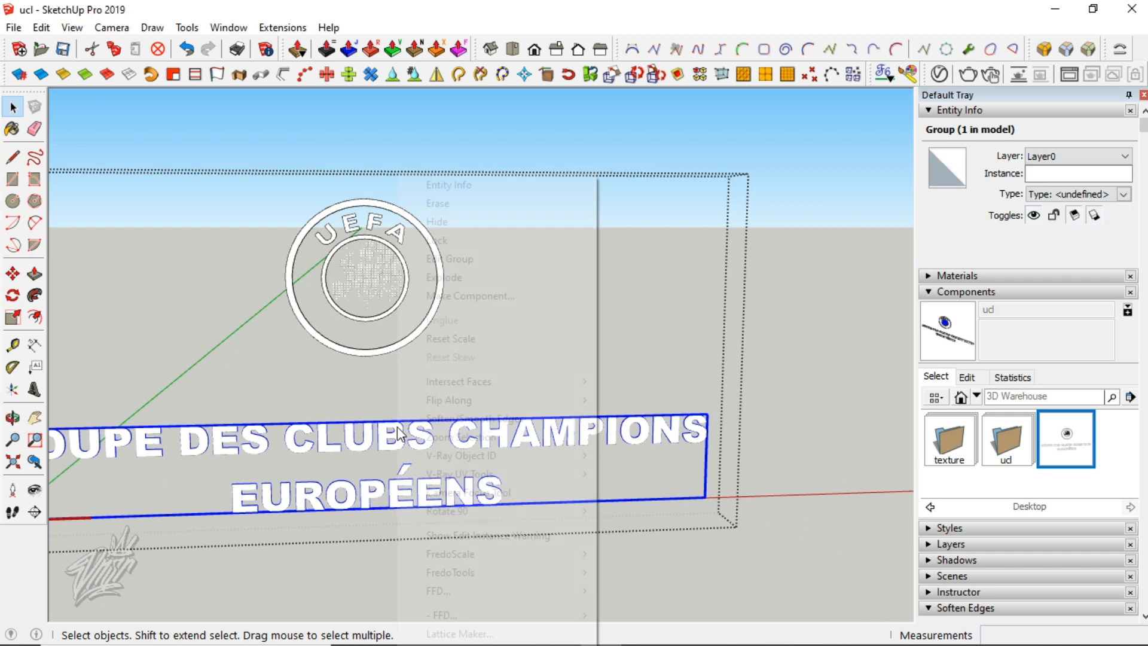
{"action": "left_click", "coordinate": [454, 277]}
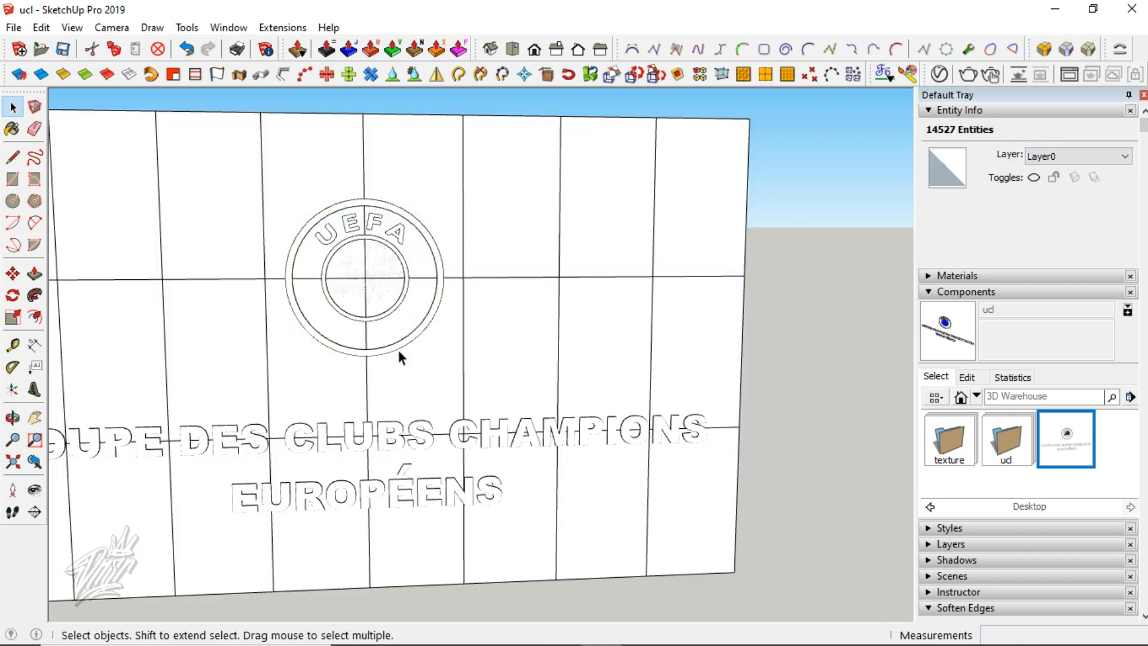
{"action": "key", "text": "Escape"}
Explode the ucl component and combine its emblem and lettering geometry into a single group
{"action": "right_click", "coordinate": [396, 348]}
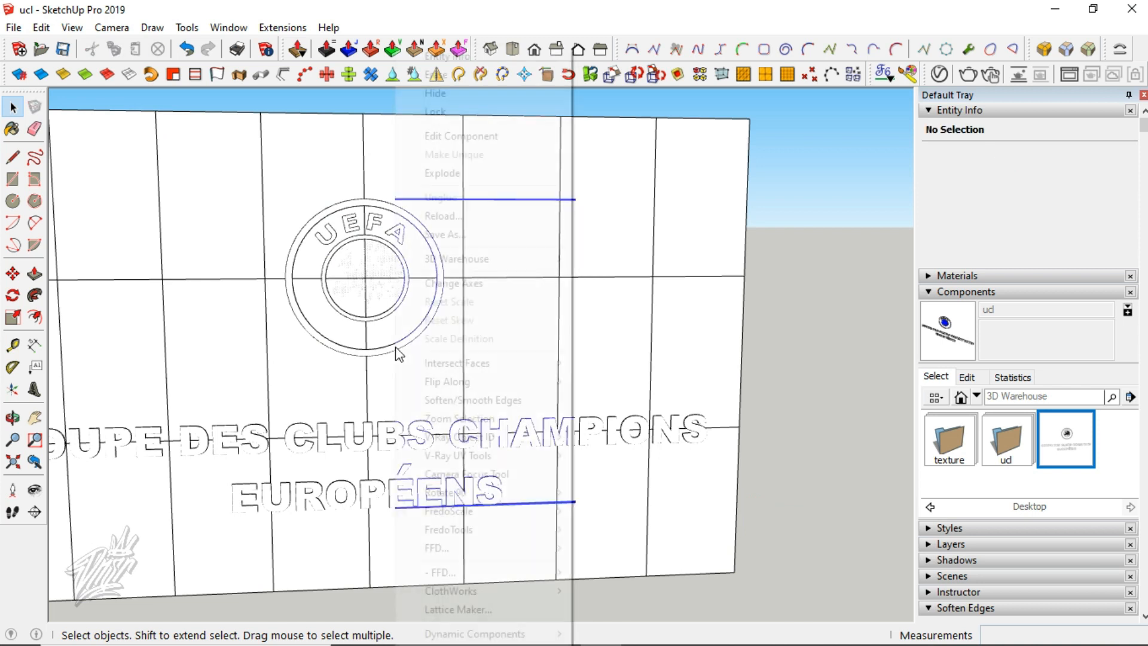
{"action": "left_click", "coordinate": [458, 178]}
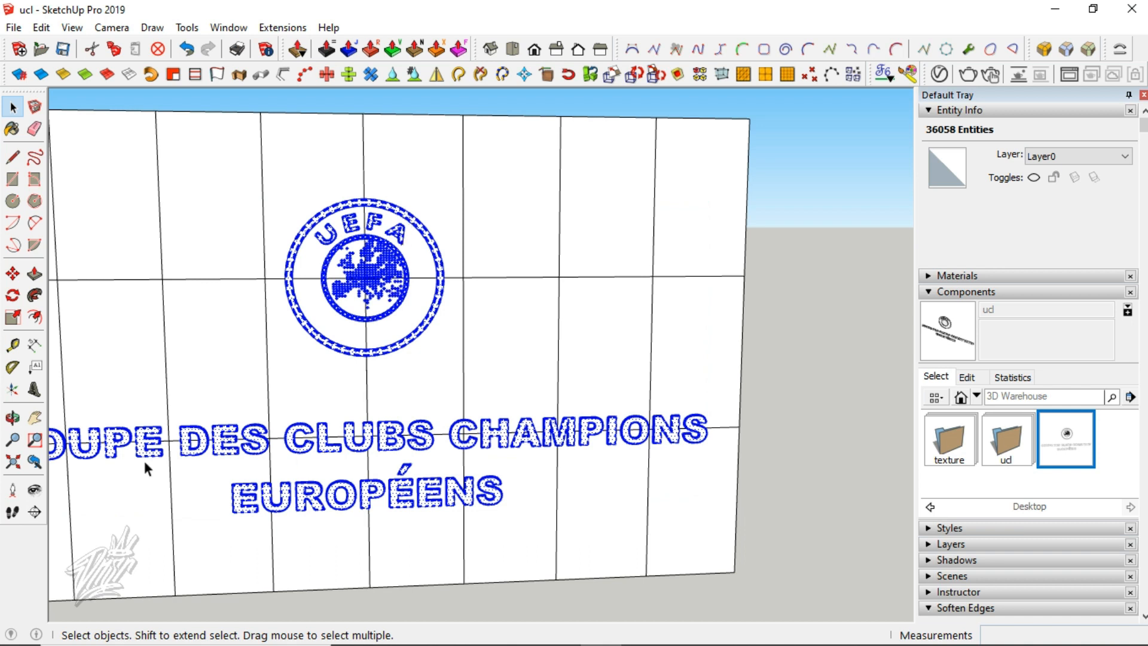
{"action": "right_click", "coordinate": [318, 480]}
{"action": "left_click", "coordinate": [470, 207]}
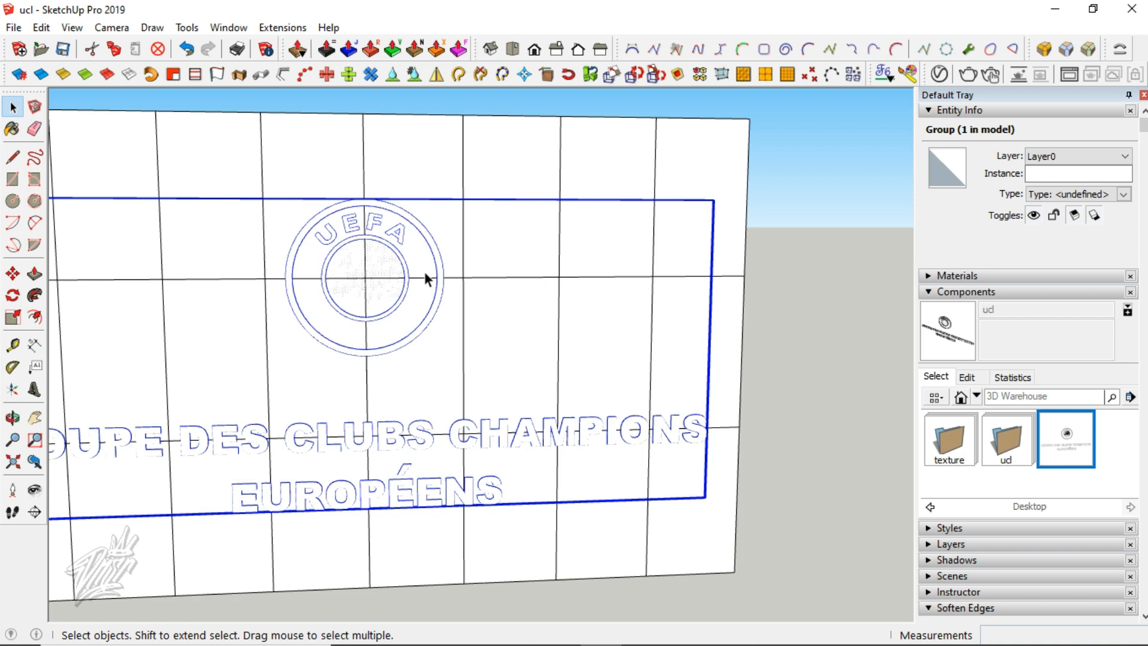
Run Flowify on the emblem and lettering group together with the grid group to wrap the design onto the curved surface
{"action": "middle_click_drag", "start_coordinate": [420, 269], "coordinate": [414, 369]}
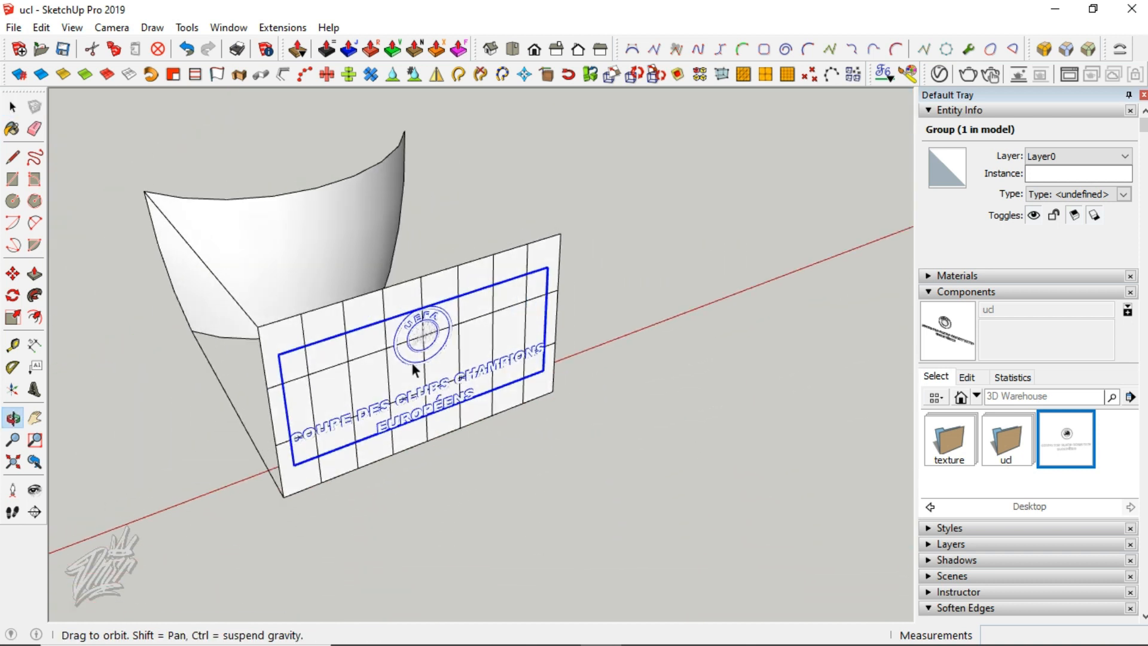
{"action": "left_click", "coordinate": [309, 326], "text": "shift"}
{"action": "scroll", "coordinate": [291, 432], "scroll_direction": "up", "scroll_amount": 8}
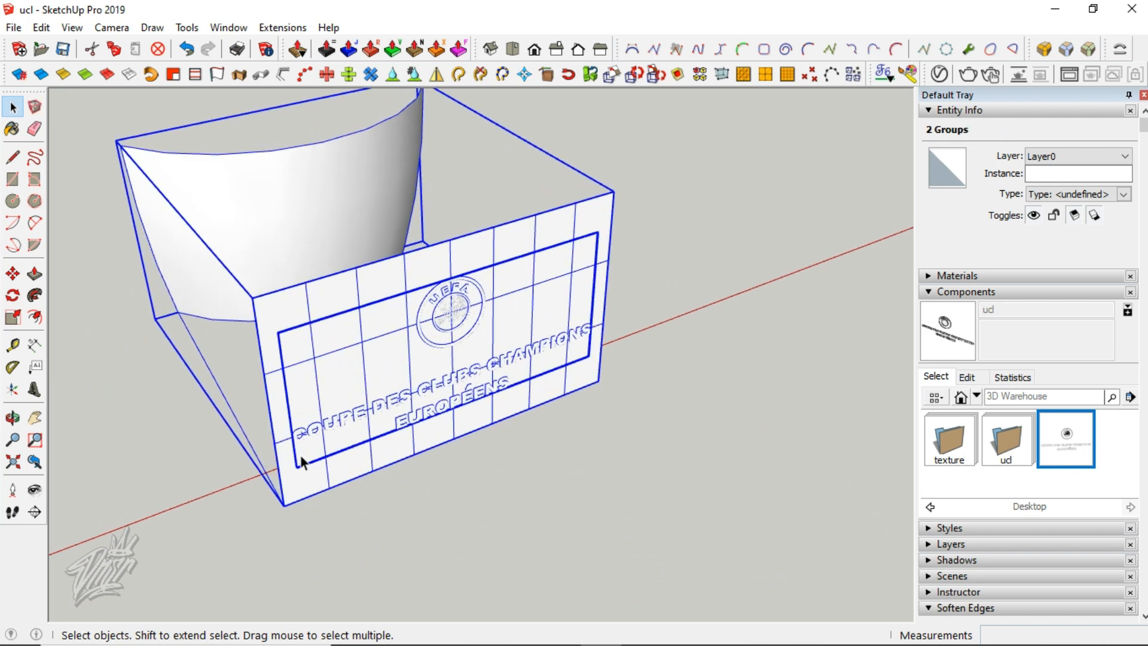
{"action": "scroll", "coordinate": [300, 453], "scroll_direction": "up", "scroll_amount": 4}
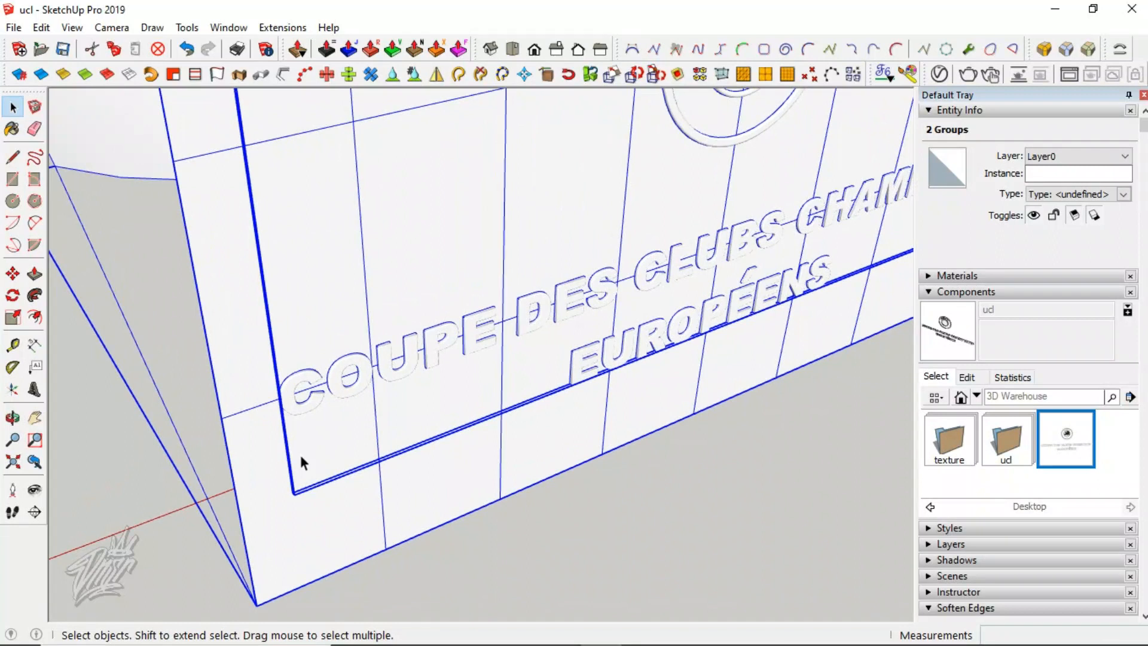
{"action": "scroll", "coordinate": [300, 453], "scroll_direction": "down", "scroll_amount": 10}
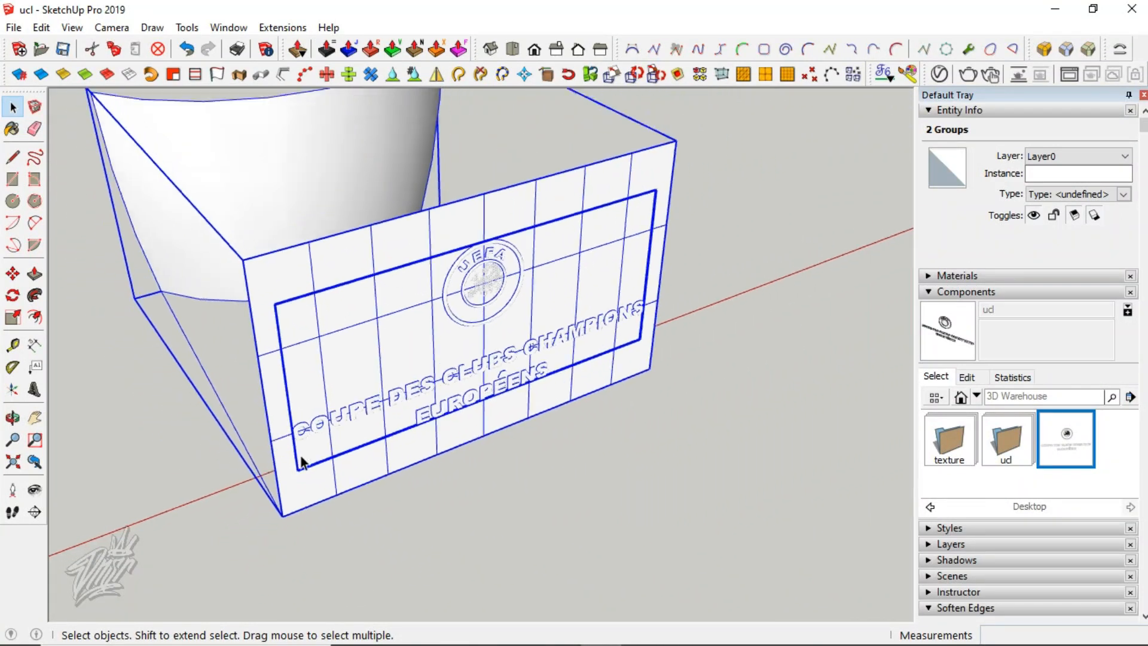
{"action": "left_click", "coordinate": [282, 28]}
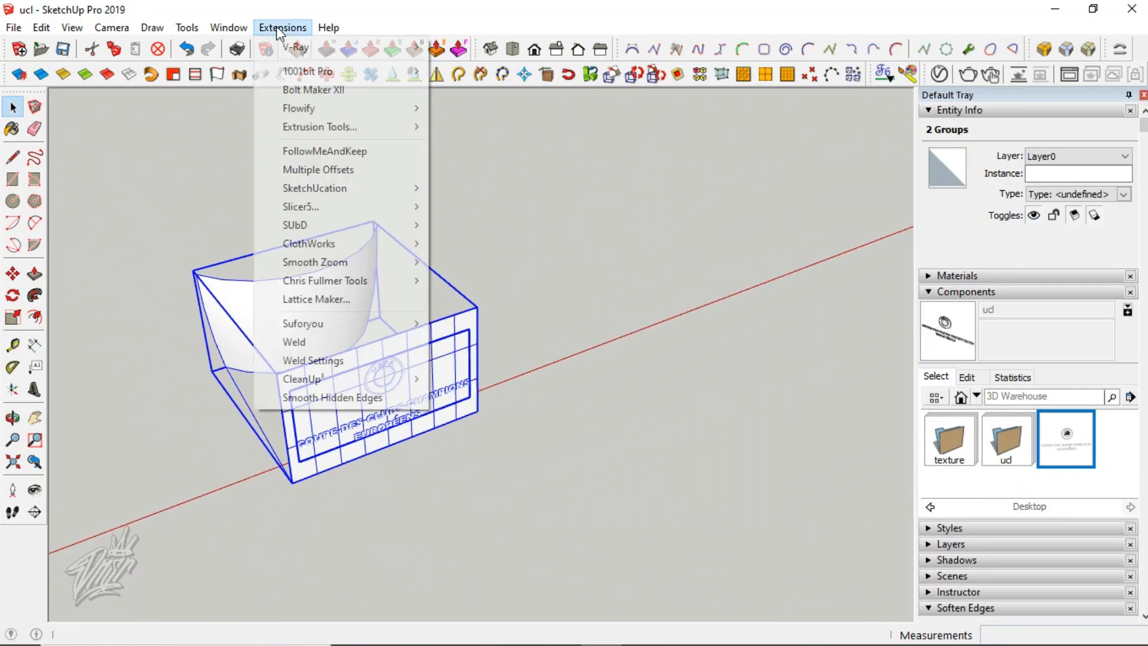
{"action": "mouse_move", "coordinate": [312, 110]}
{"action": "left_click", "coordinate": [492, 116]}
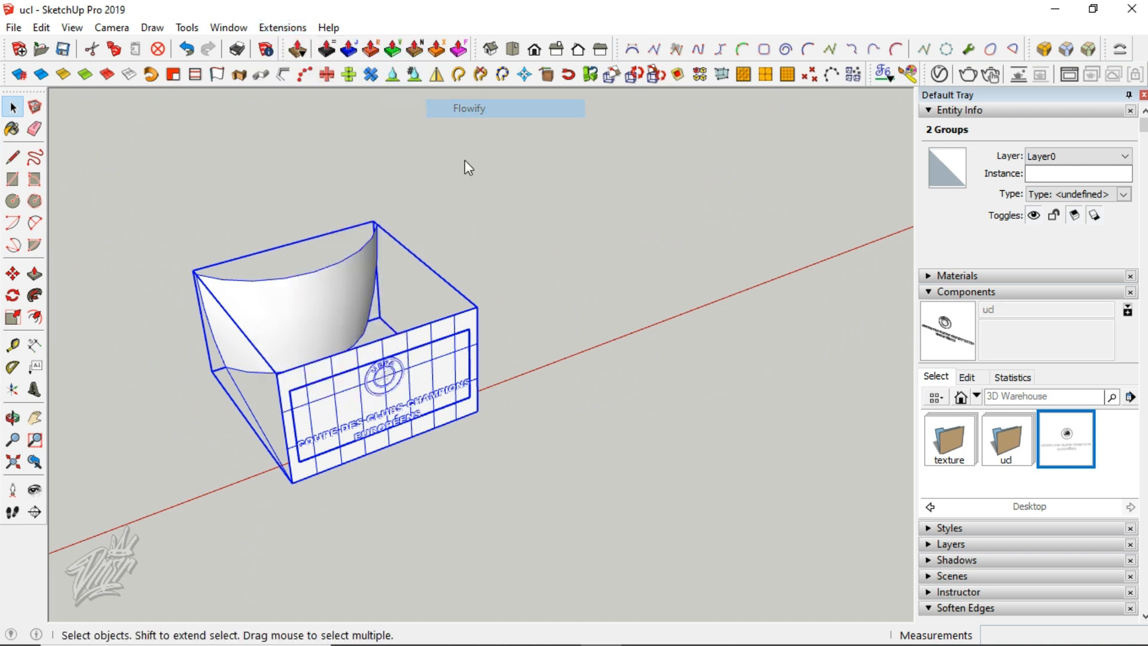
{"action": "left_click", "coordinate": [468, 242]}
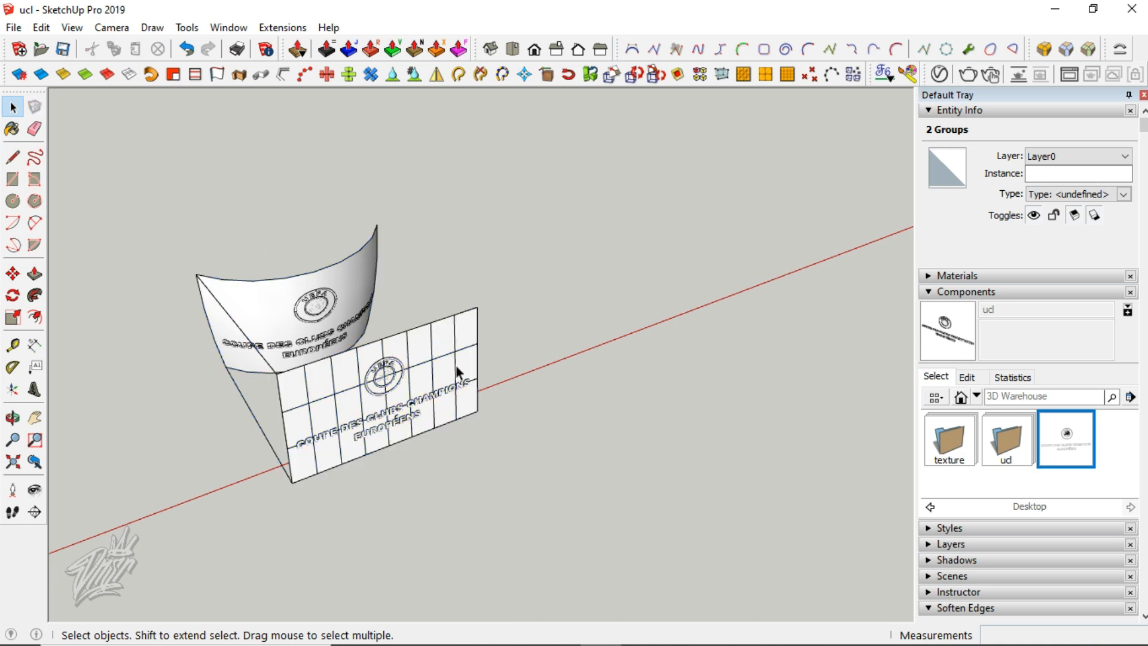
Open the wrapped emblem and lettering group and soften all its edges at 36,5 degrees with smooth normals
{"action": "key", "text": "o"}
{"action": "left_click_drag", "start_coordinate": [262, 310], "coordinate": [310, 318]}
{"action": "scroll", "coordinate": [392, 305], "scroll_direction": "up", "scroll_amount": 5}
{"action": "mouse_move", "coordinate": [392, 305]}
{"action": "left_mouse_down"}
{"action": "mouse_move", "coordinate": [216, 371]}
{"action": "mouse_move", "coordinate": [238, 418]}
{"action": "mouse_move", "coordinate": [302, 410]}
{"action": "mouse_move", "coordinate": [396, 303]}
{"action": "left_mouse_up"}
{"action": "key", "text": "space"}
{"action": "double_click", "coordinate": [395, 303]}
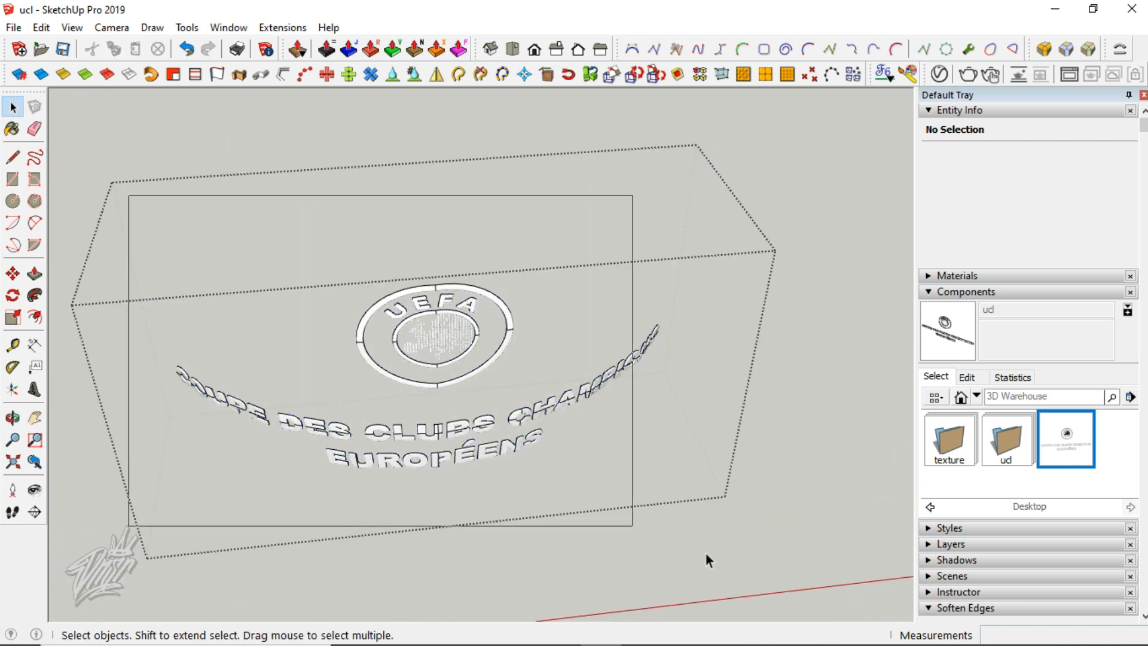
{"action": "left_click_drag", "start_coordinate": [752, 457], "coordinate": [778, 443]}
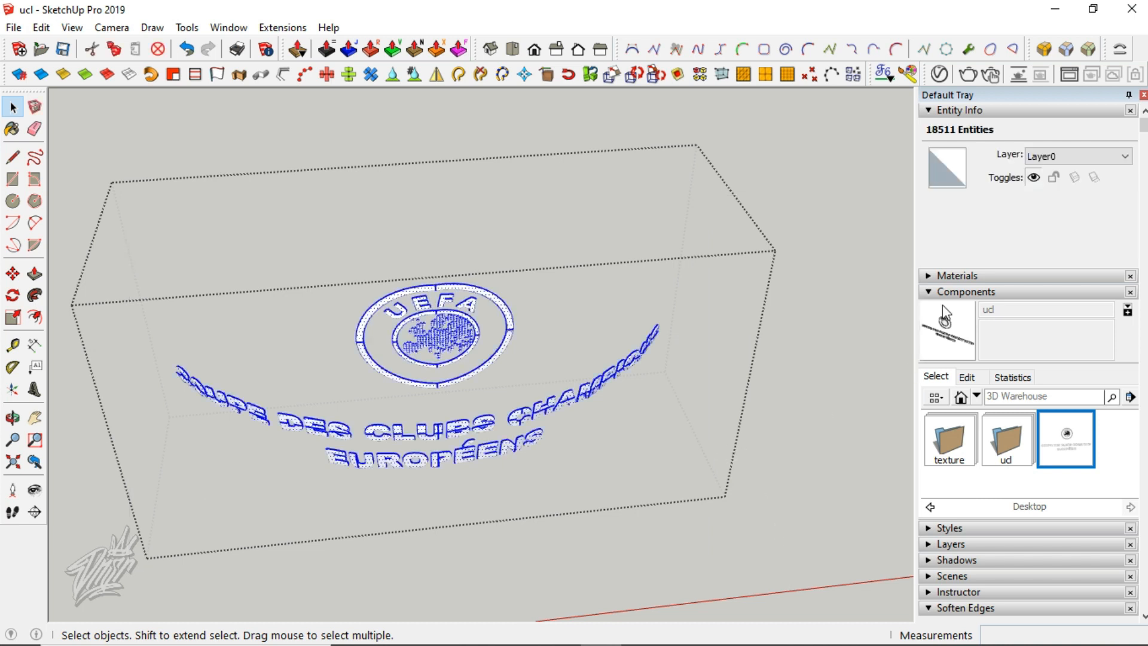
{"action": "left_click", "coordinate": [952, 292]}
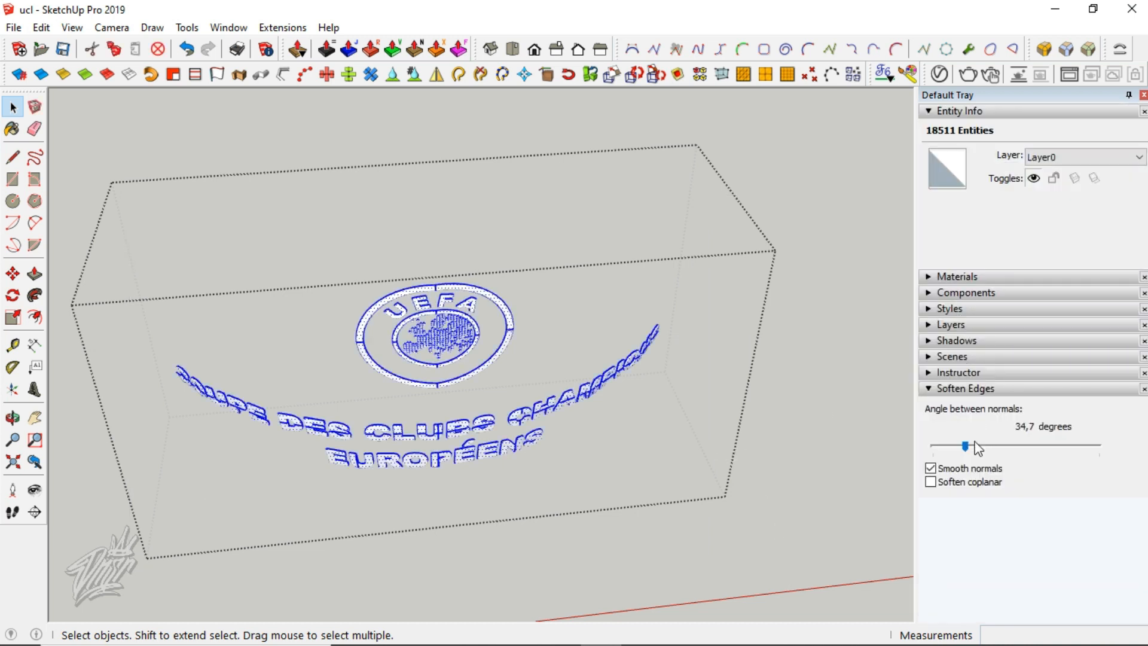
{"action": "left_click_drag", "start_coordinate": [965, 447], "coordinate": [967, 447]}
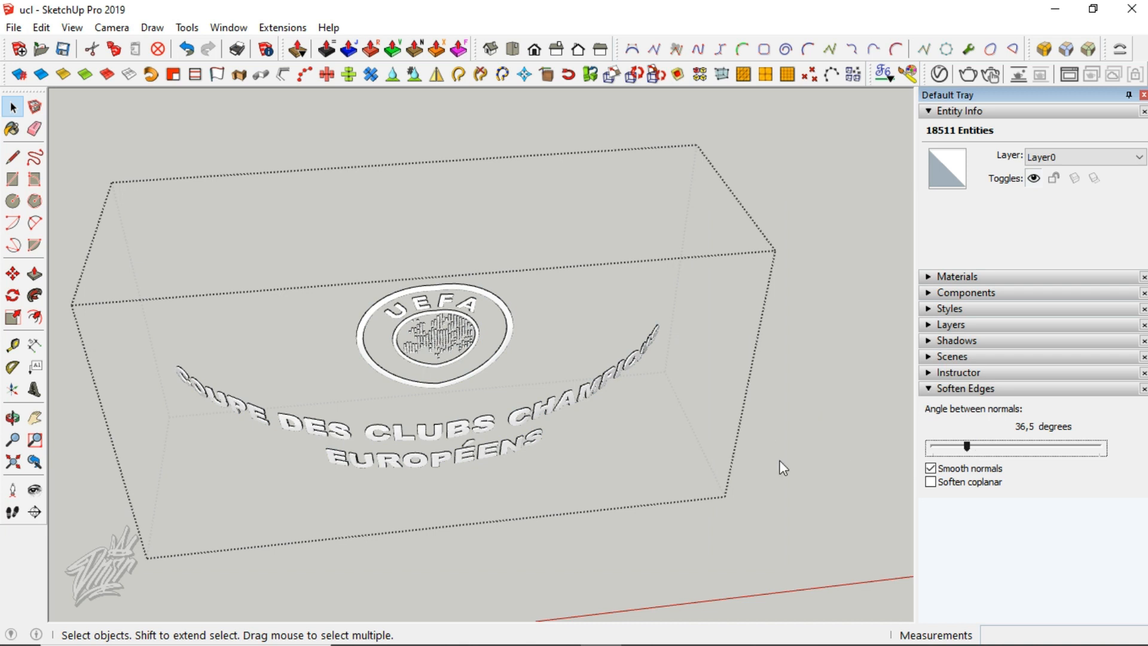
{"action": "left_click", "coordinate": [680, 461]}
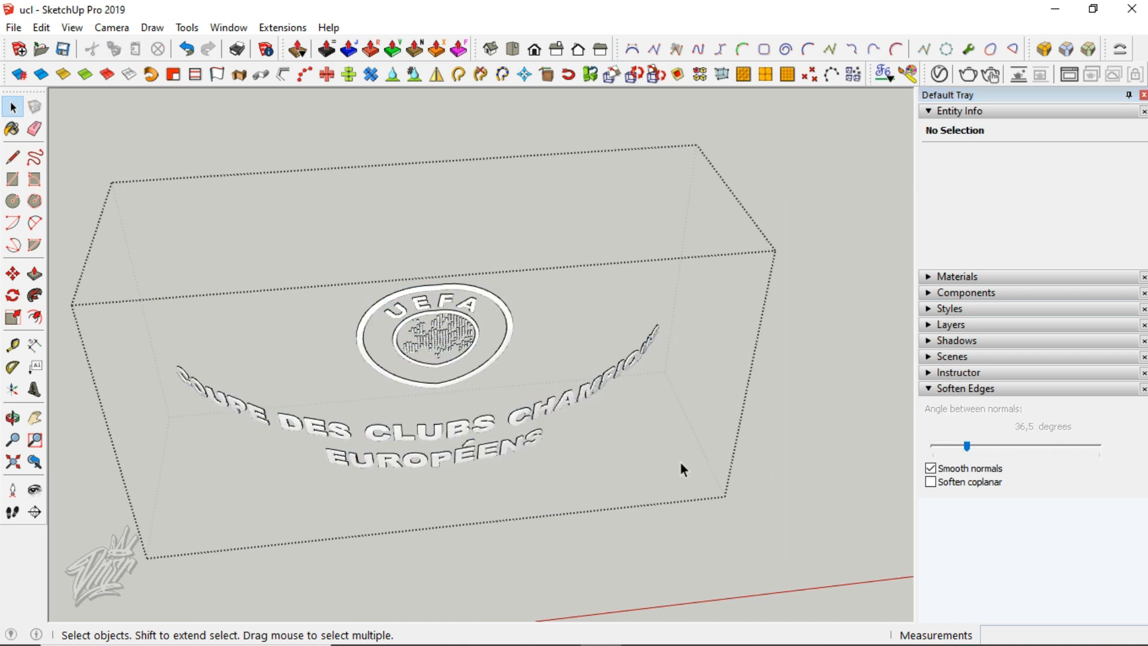
{"action": "key", "text": "Escape"}
Move the wrapped emblem and lettering 100 along the red axis onto the cup, and delete the leftover Flowify grid and flat design groups
{"action": "scroll", "coordinate": [680, 461], "scroll_direction": "down", "scroll_amount": 5}
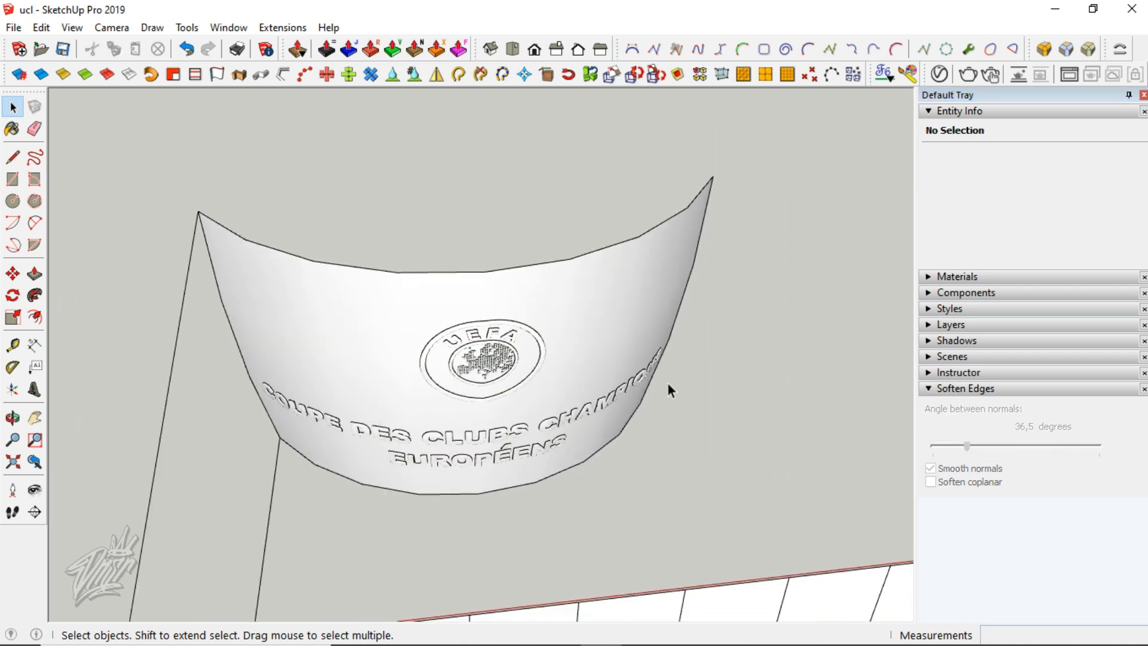
{"action": "scroll", "coordinate": [634, 302], "scroll_direction": "down", "scroll_amount": 5}
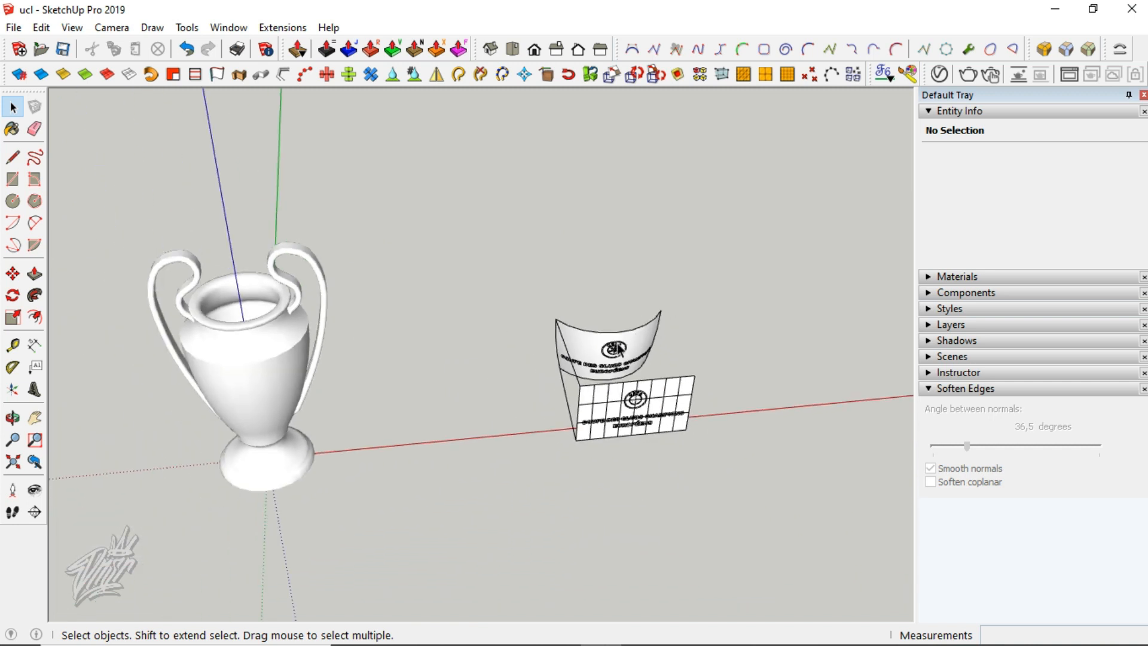
{"action": "left_click", "coordinate": [618, 350]}
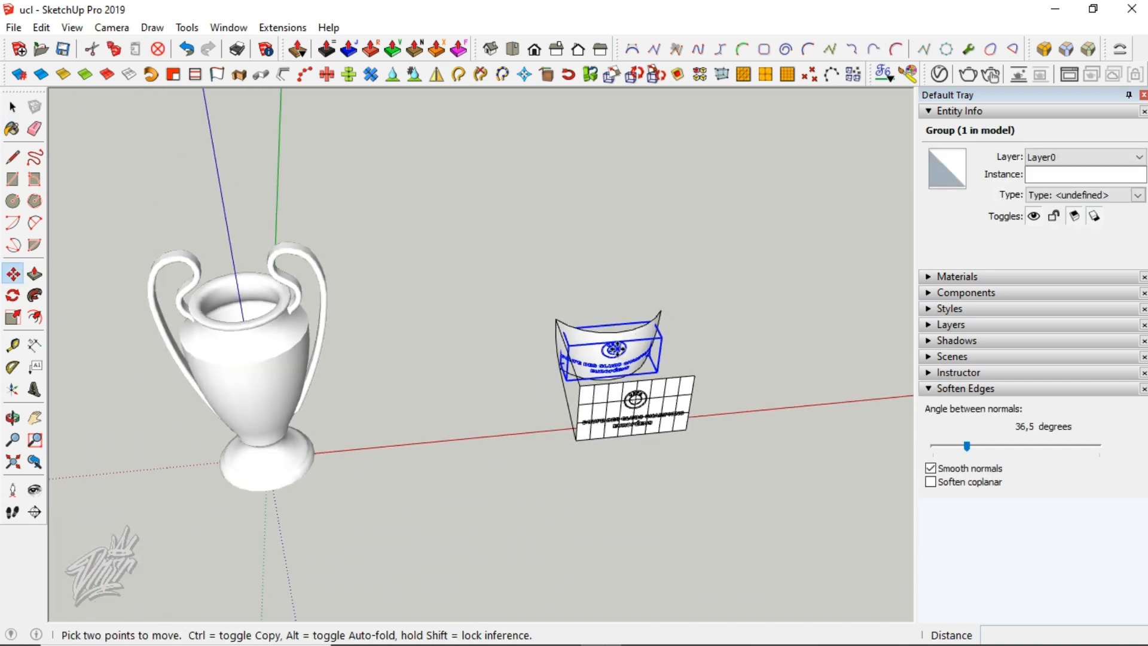
{"action": "left_click", "coordinate": [614, 348]}
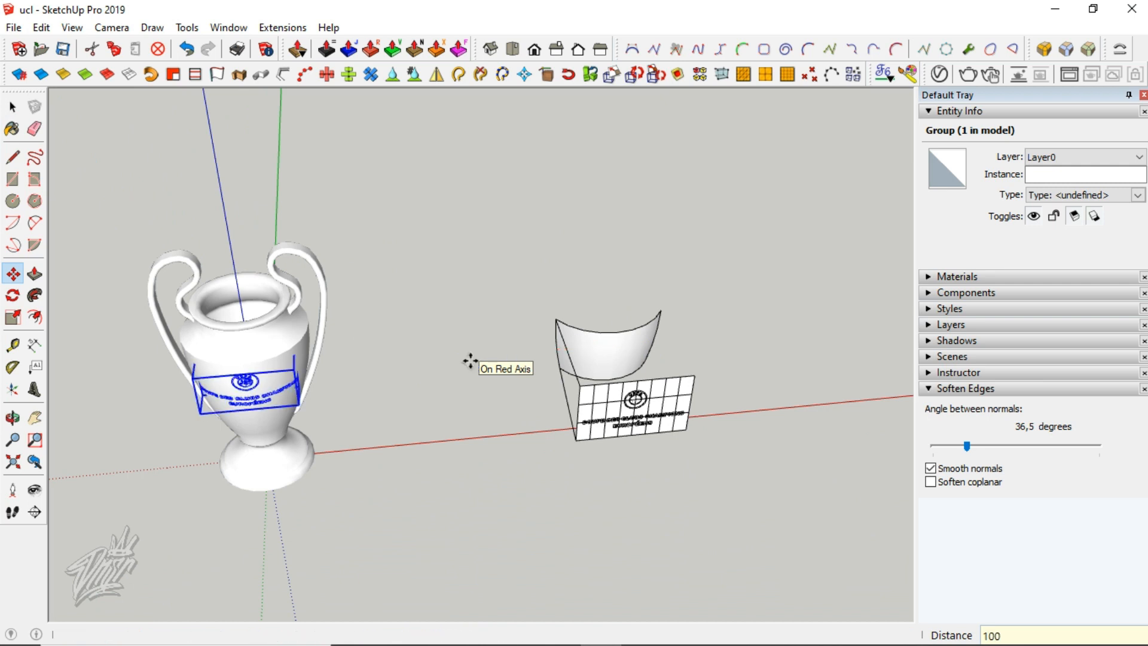
{"action": "left_click", "coordinate": [470, 360]}
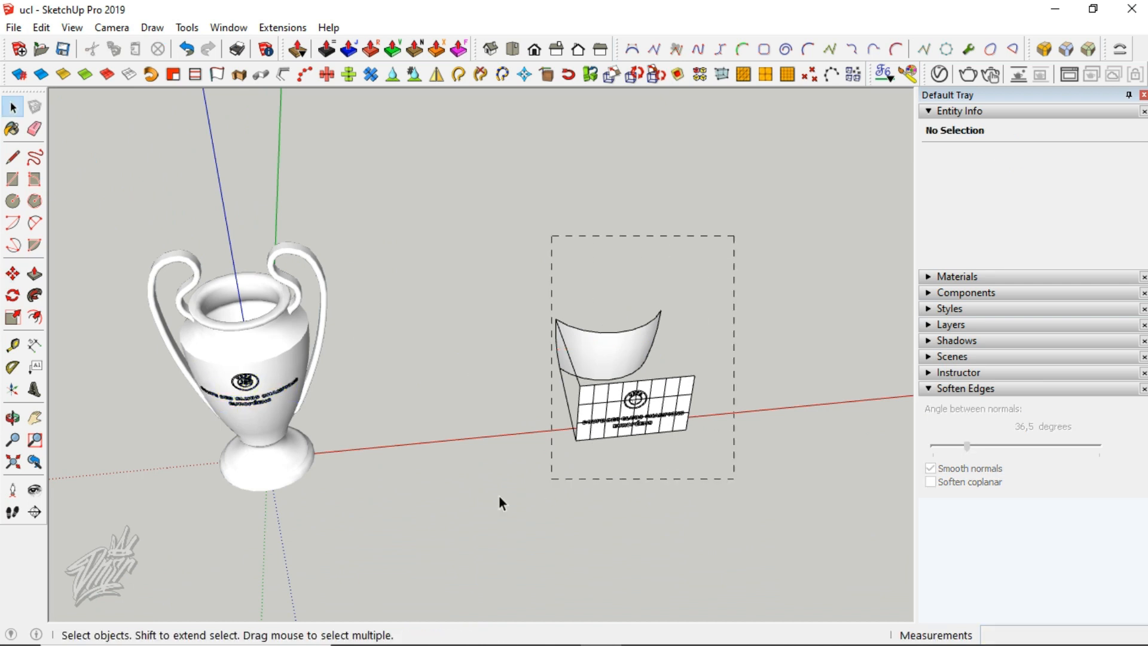
{"action": "left_click_drag", "start_coordinate": [499, 497], "coordinate": [490, 499]}
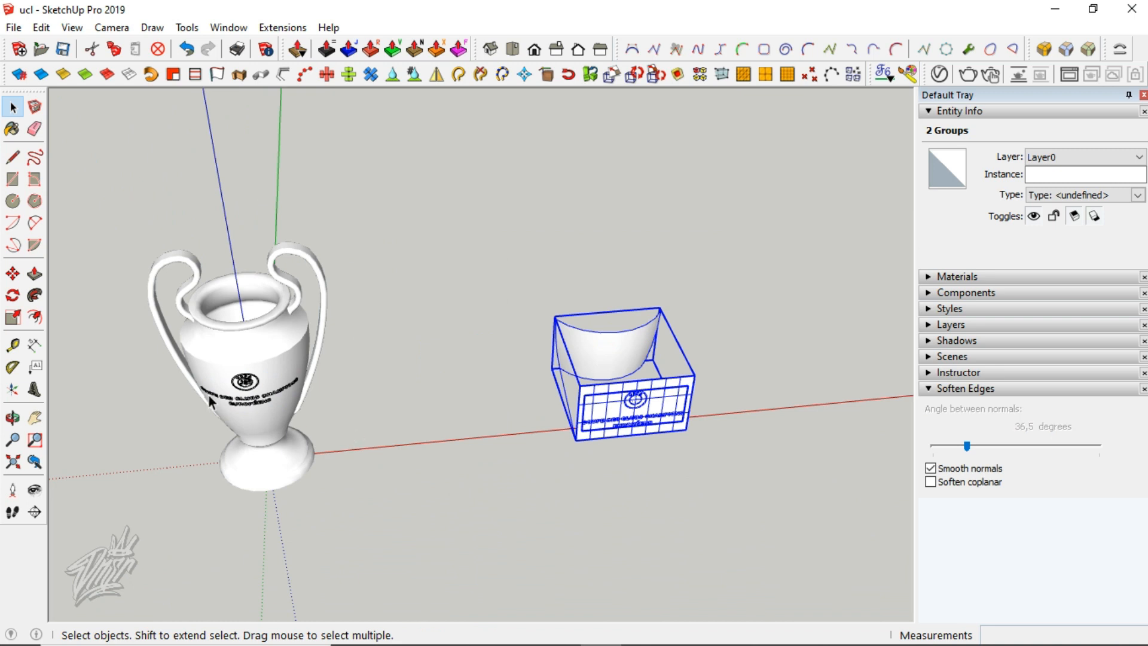
{"action": "key", "text": "Delete"}
Select all connected geometry of the cup's body and make it a group
{"action": "triple_click", "coordinate": [268, 348]}
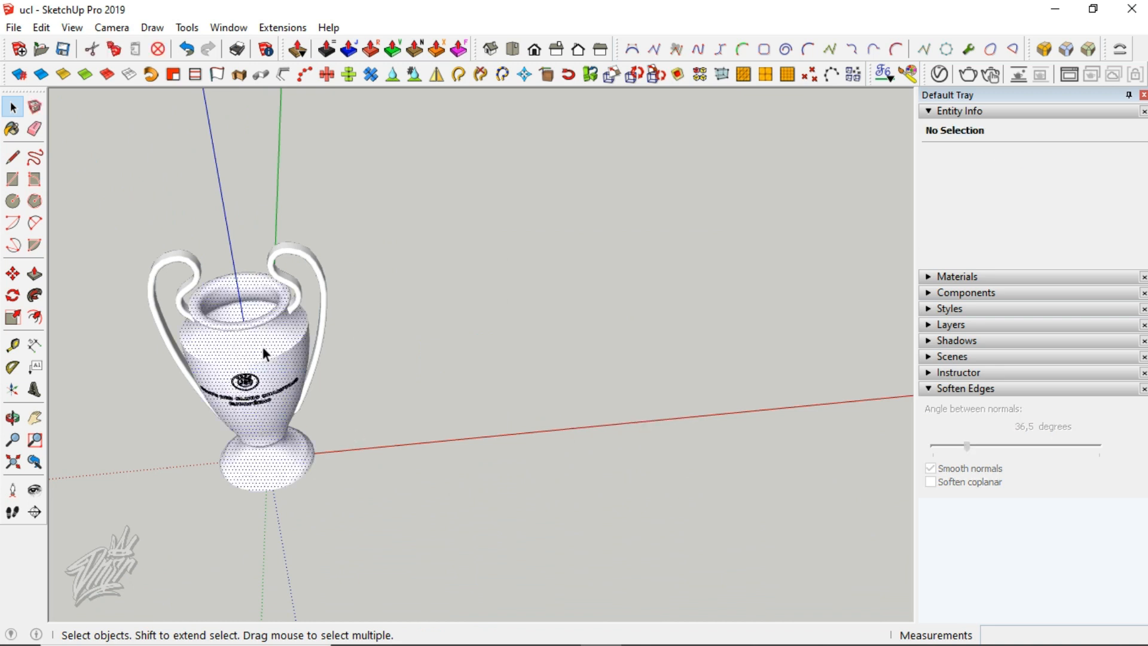
{"action": "right_click", "coordinate": [268, 347]}
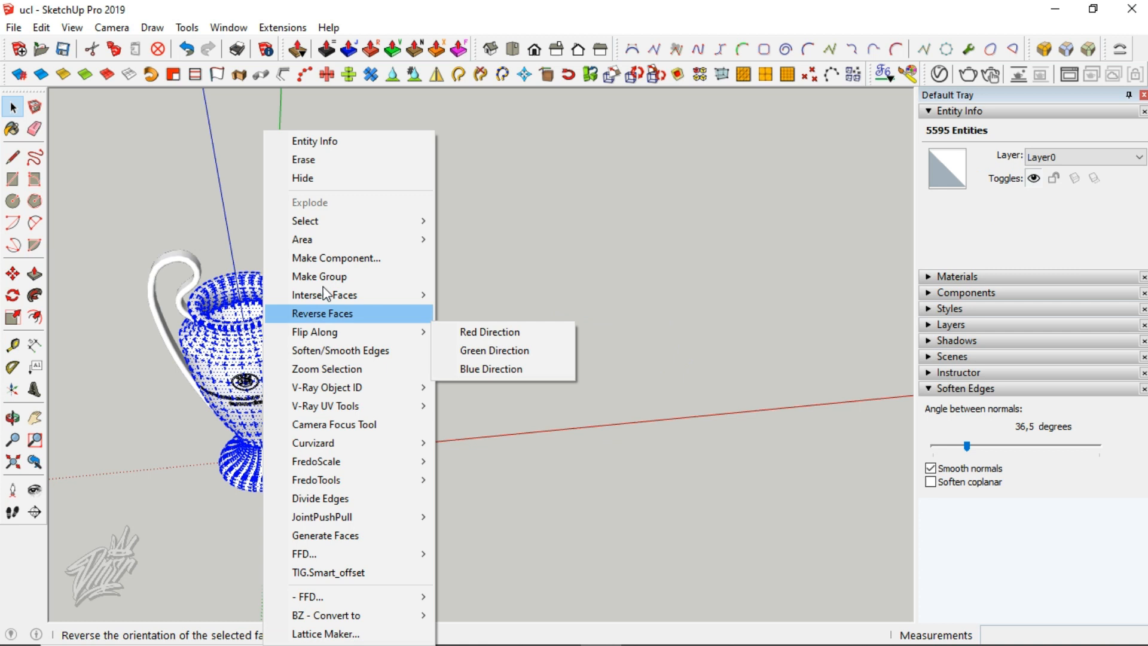
{"action": "left_click", "coordinate": [326, 280]}
{"action": "left_click", "coordinate": [428, 298]}
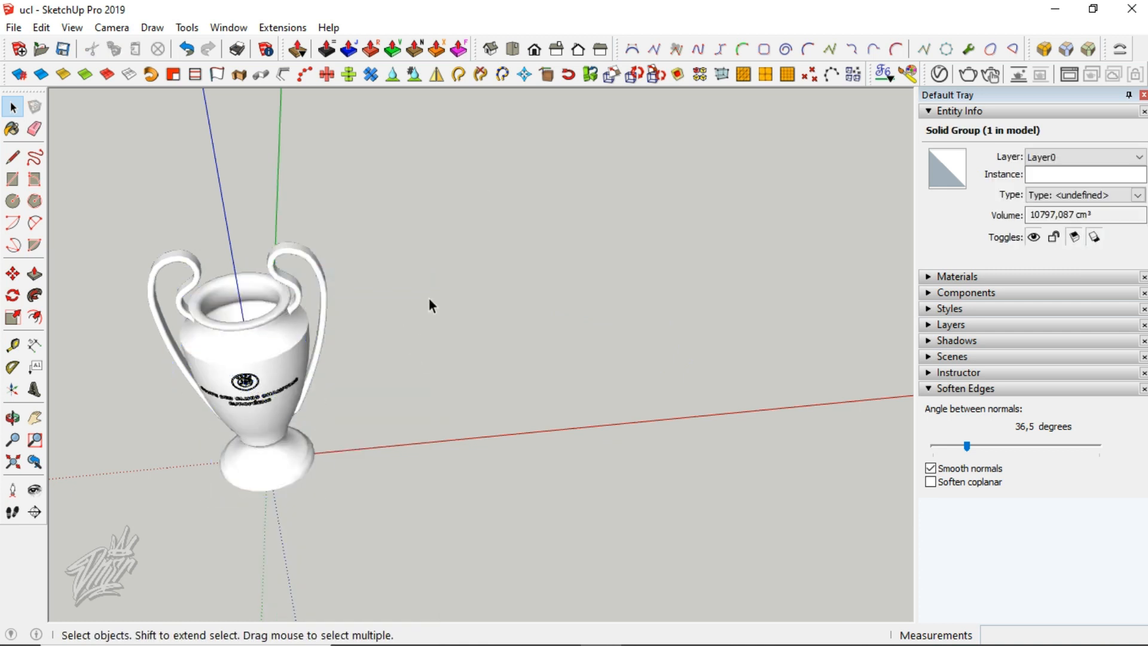
Switch to the front view and examine the UEFA emblem and lettering on the cup up close
{"action": "left_click", "coordinate": [526, 72]}
{"action": "scroll", "coordinate": [526, 390], "scroll_direction": "up", "scroll_amount": 6}
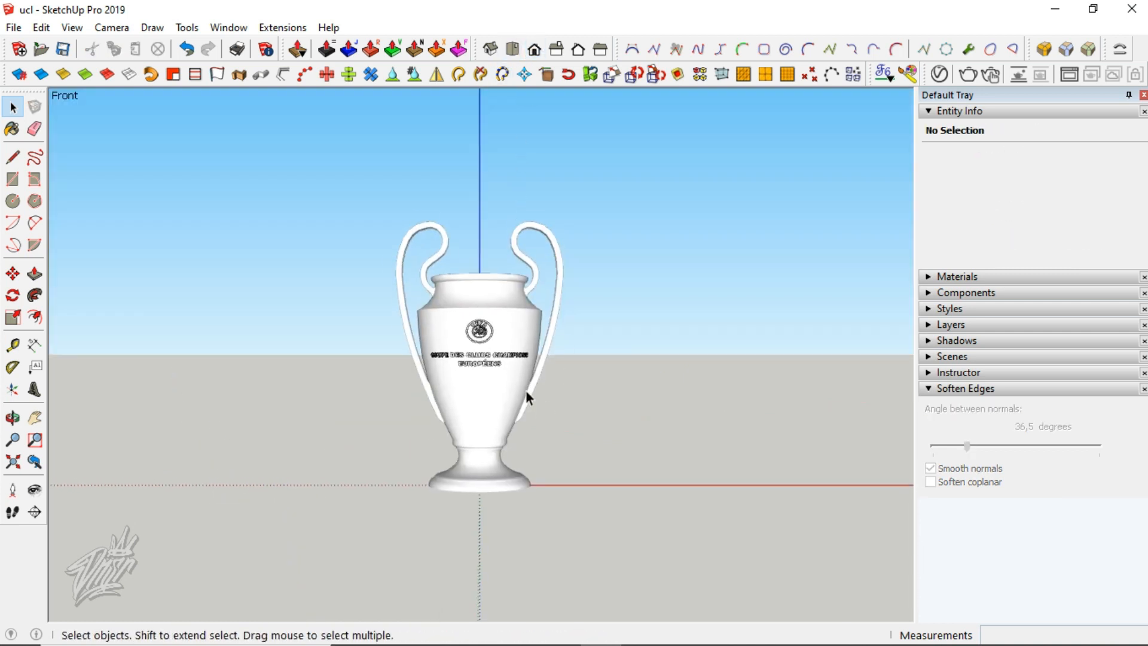
{"action": "scroll", "coordinate": [448, 347], "scroll_direction": "up", "scroll_amount": 8}
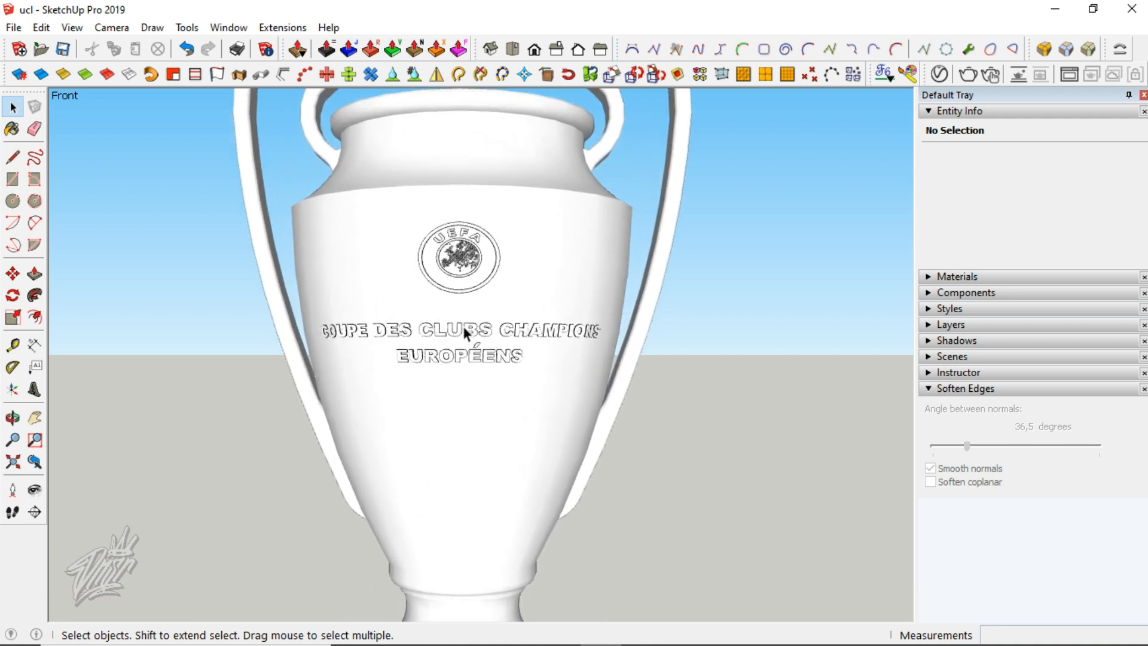
{"action": "scroll", "coordinate": [467, 334], "scroll_direction": "up", "scroll_amount": 1}
{"action": "middle_click_drag", "start_coordinate": [459, 359], "coordinate": [449, 317]}
{"action": "scroll", "coordinate": [449, 243], "scroll_direction": "up", "scroll_amount": 4}
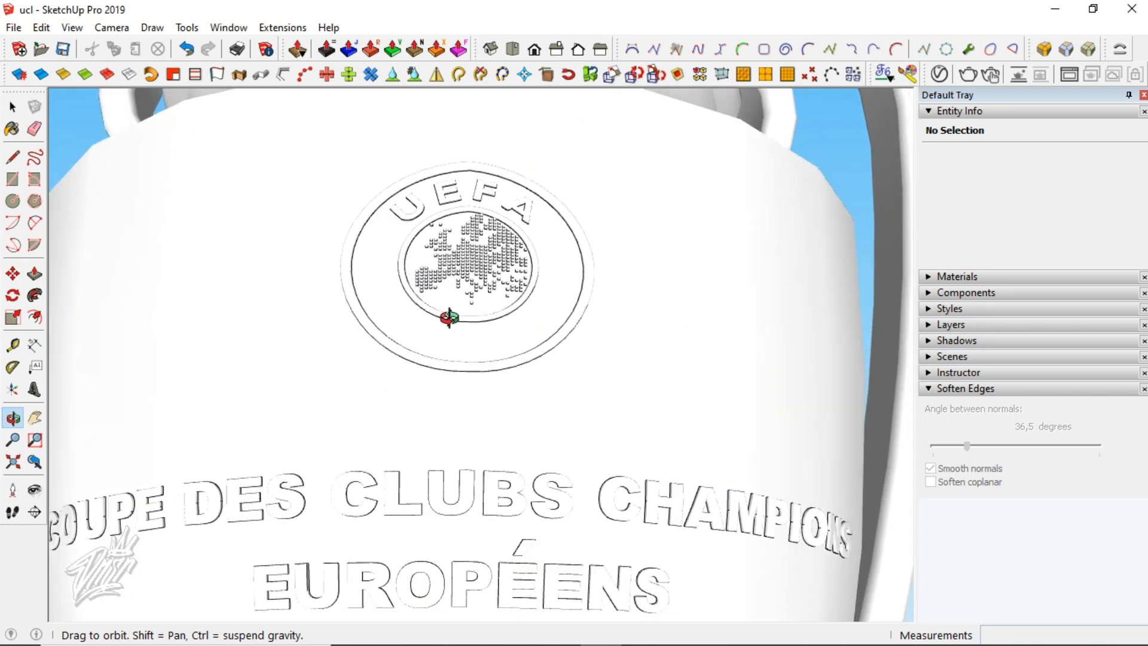
Paint the cup's body, the wrapped emblem and lettering, and both handles with Color M03 from the Colors material collection
{"action": "scroll", "coordinate": [449, 315], "scroll_direction": "down", "scroll_amount": 5}
{"action": "key", "text": "alt+h"}
{"action": "mouse_move", "coordinate": [453, 357]}
{"action": "middle_mouse_down"}
{"action": "mouse_move", "coordinate": [439, 572]}
{"action": "mouse_move", "coordinate": [300, 538]}
{"action": "mouse_move", "coordinate": [115, 426]}
{"action": "mouse_move", "coordinate": [529, 310]}
{"action": "mouse_move", "coordinate": [736, 346]}
{"action": "mouse_move", "coordinate": [456, 371]}
{"action": "mouse_move", "coordinate": [467, 366]}
{"action": "mouse_move", "coordinate": [459, 399]}
{"action": "middle_mouse_up"}
{"action": "scroll", "coordinate": [467, 366], "scroll_direction": "down", "scroll_amount": 6}
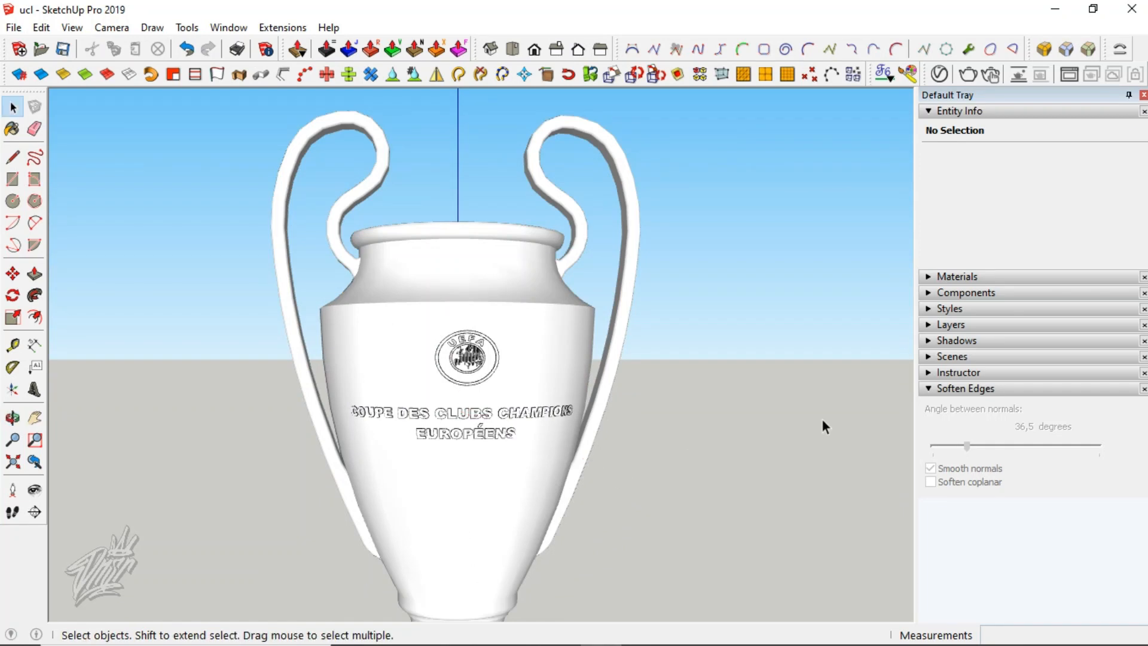
{"action": "left_click", "coordinate": [951, 279]}
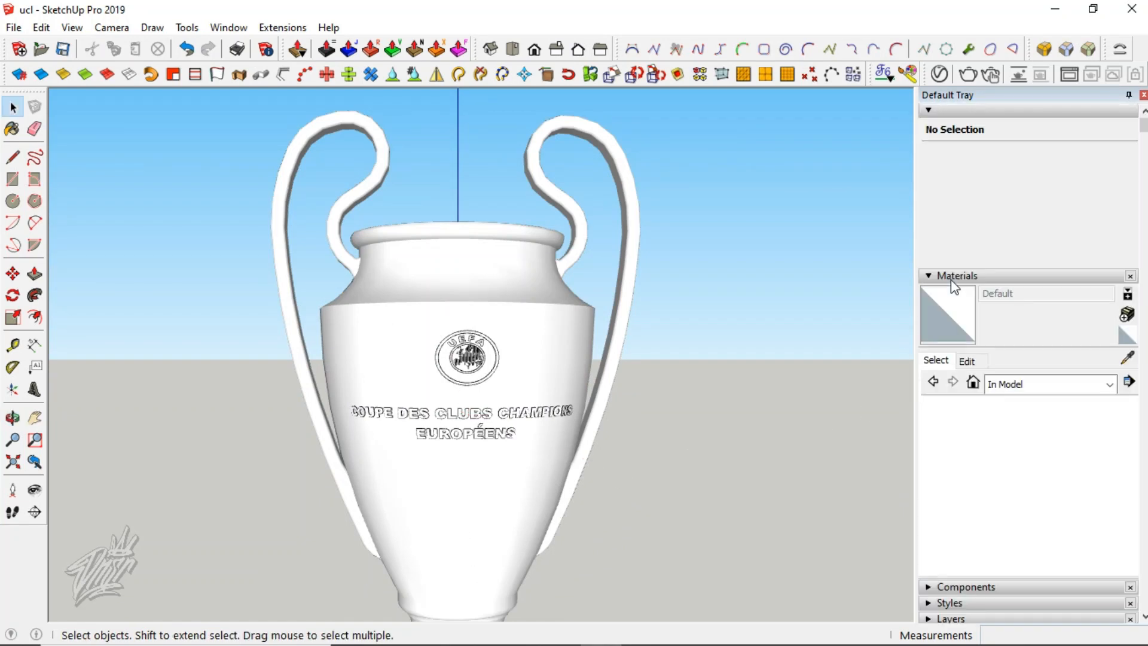
{"action": "left_click", "coordinate": [1021, 386]}
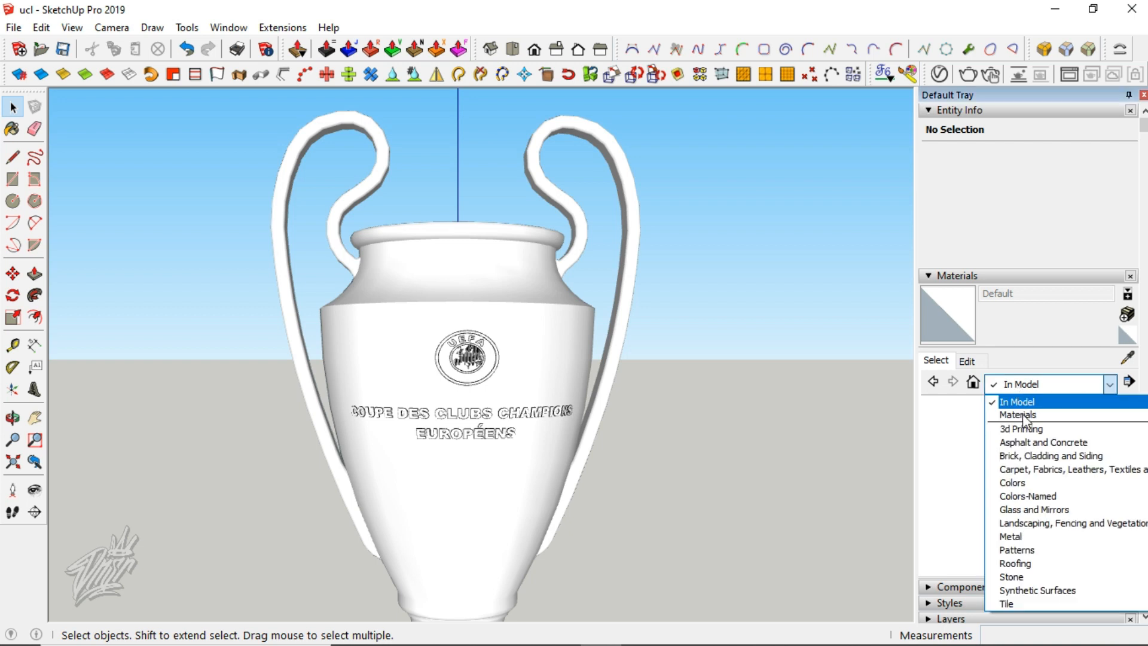
{"action": "left_click", "coordinate": [1015, 483]}
{"action": "scroll", "coordinate": [954, 469], "scroll_direction": "down", "scroll_amount": 6}
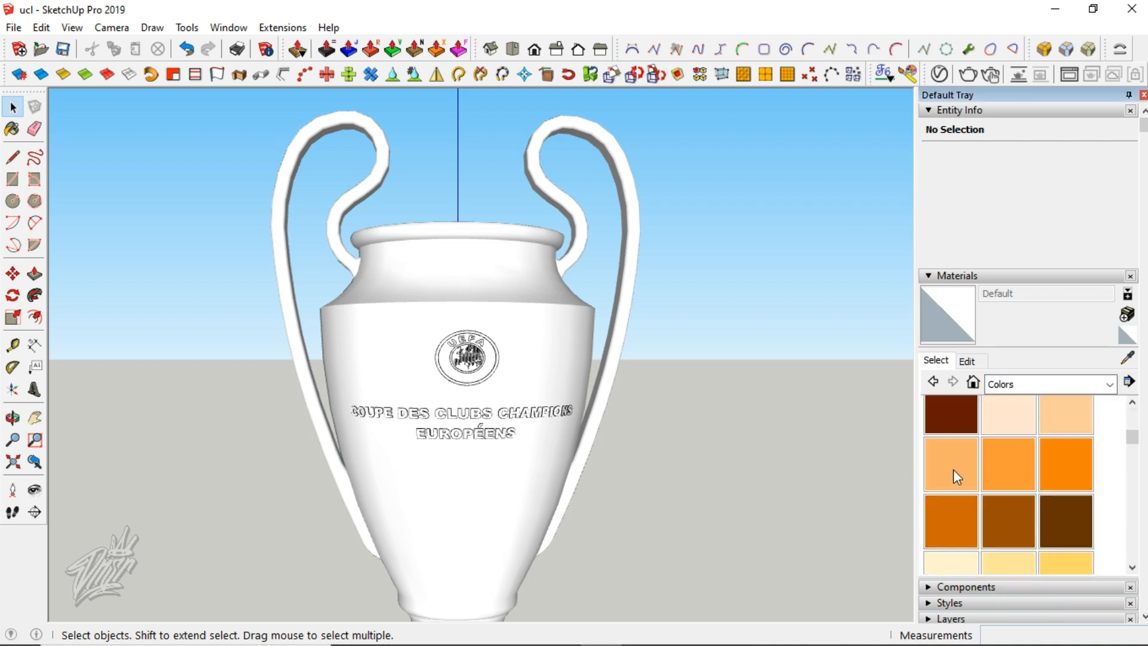
{"action": "scroll", "coordinate": [953, 469], "scroll_direction": "down", "scroll_amount": 10}
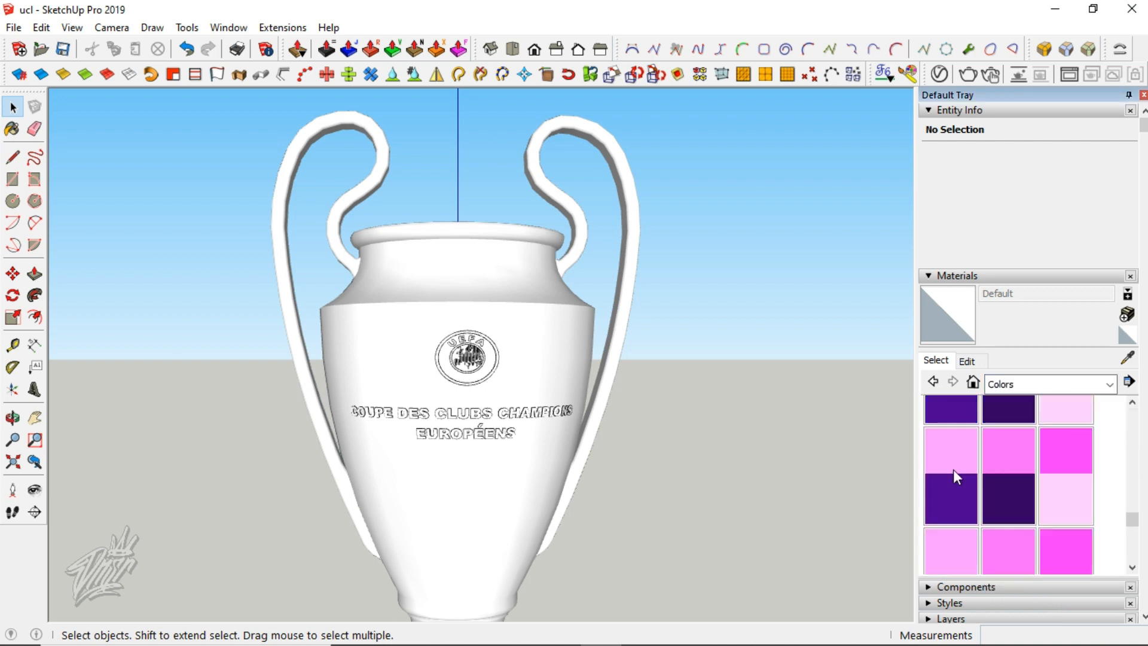
{"action": "scroll", "coordinate": [955, 450], "scroll_direction": "up", "scroll_amount": 2}
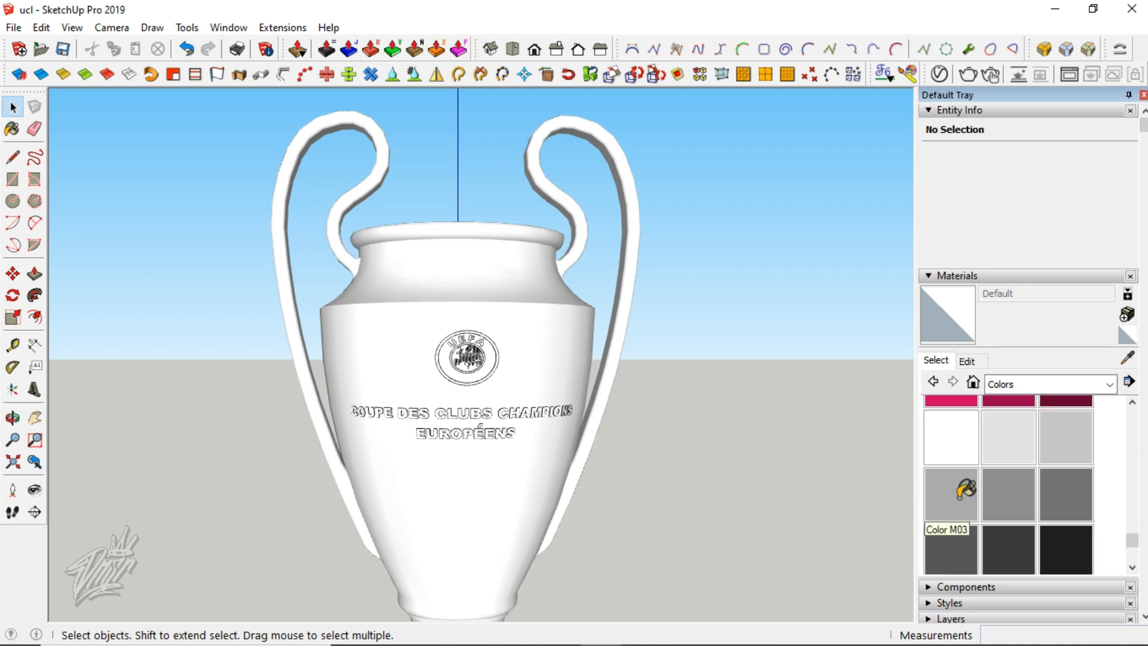
{"action": "left_click", "coordinate": [545, 339]}
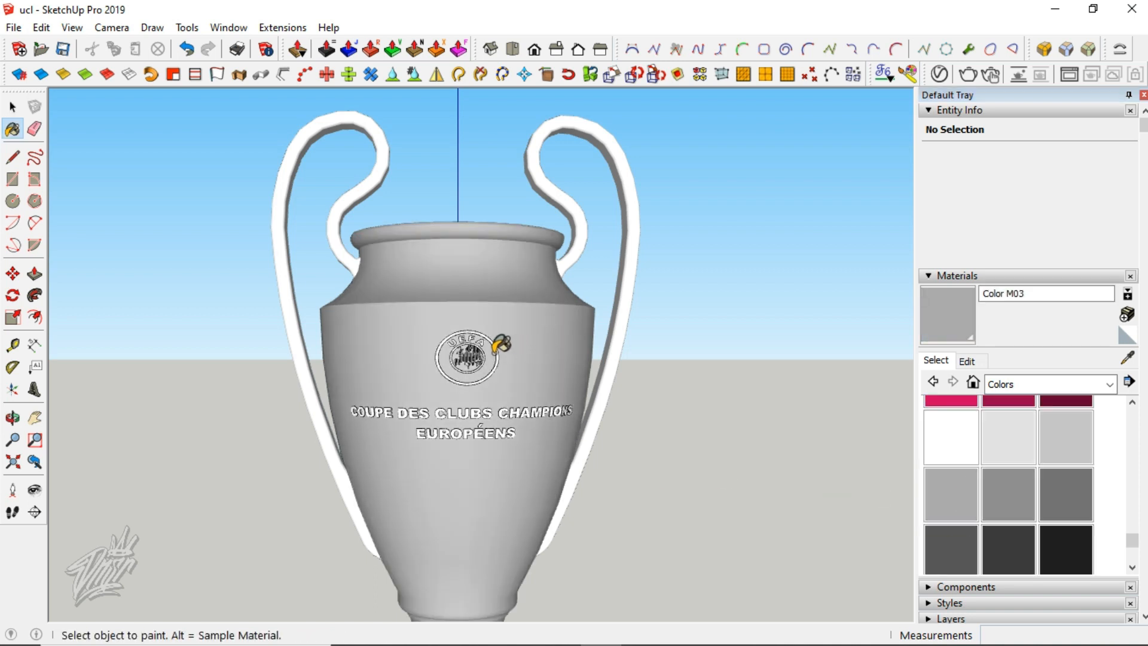
{"action": "left_click", "coordinate": [619, 332]}
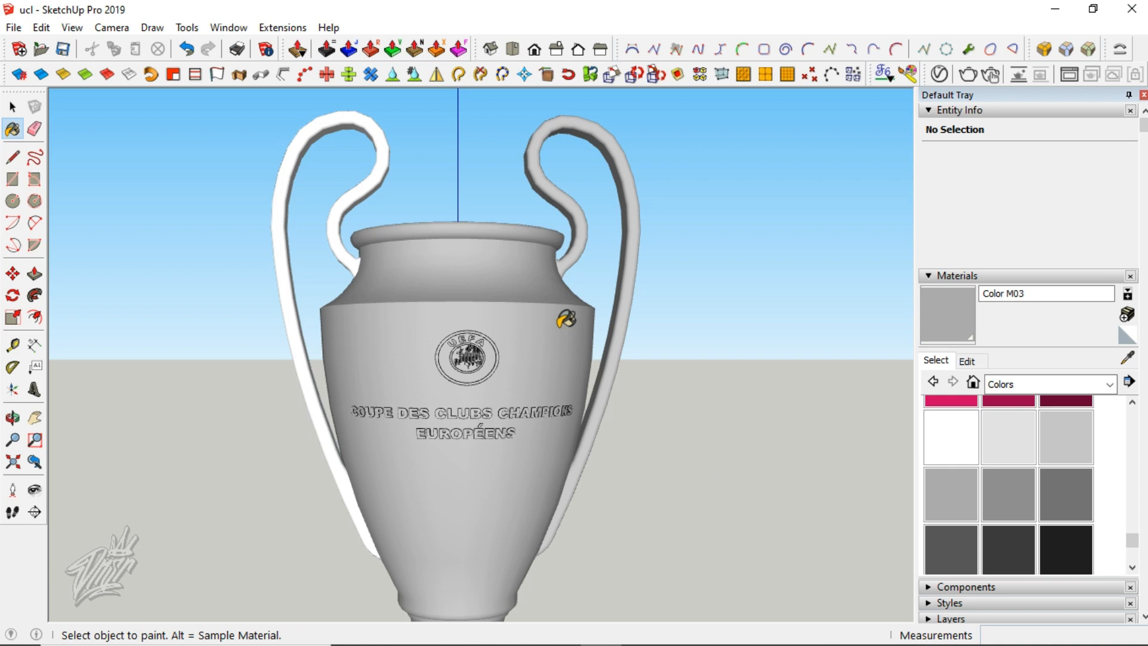
{"action": "left_click", "coordinate": [342, 258]}
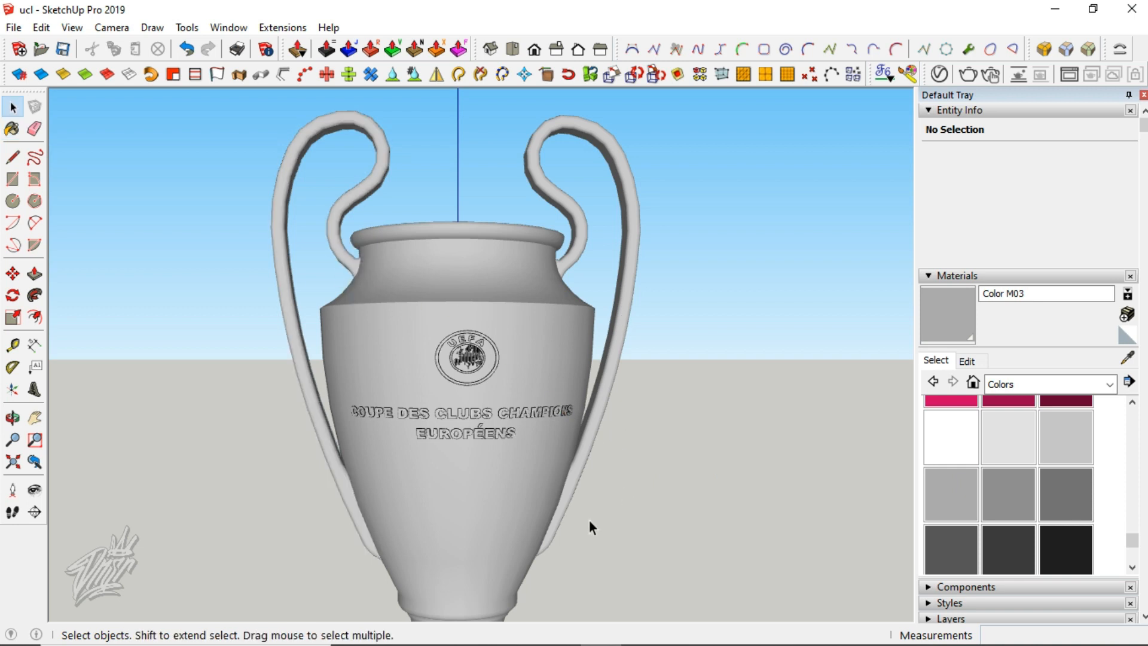
Examine the painted UEFA emblem and lettering up close on the curved body of the cup
{"action": "scroll", "coordinate": [459, 507], "scroll_direction": "up", "scroll_amount": 8}
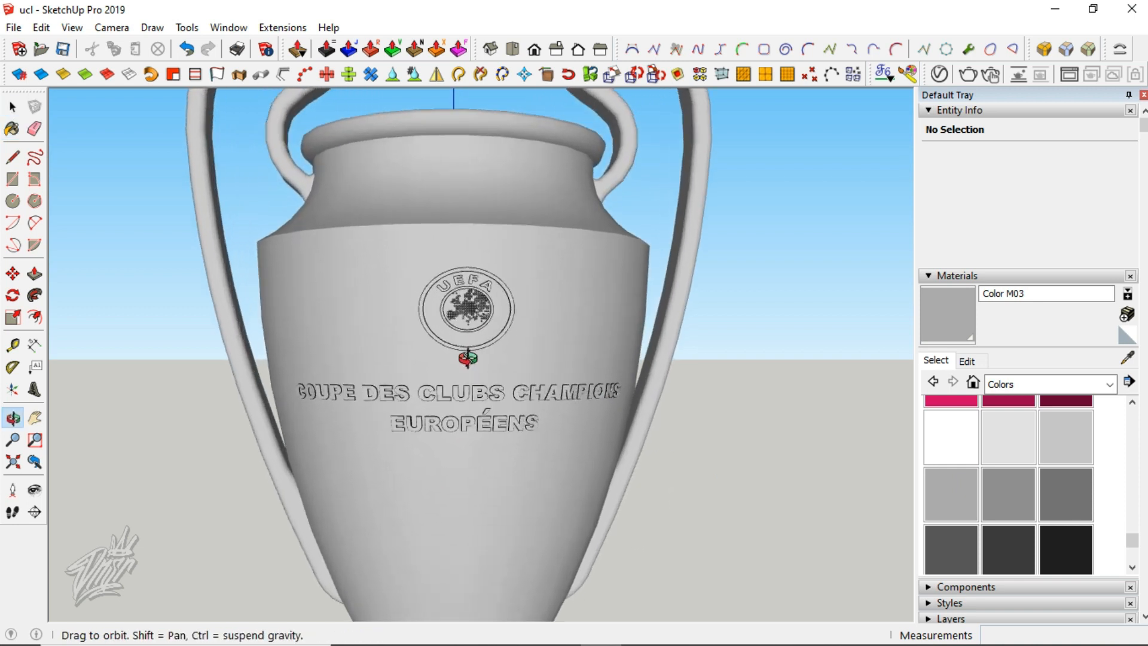
{"action": "scroll", "coordinate": [468, 358], "scroll_direction": "up", "scroll_amount": 10}
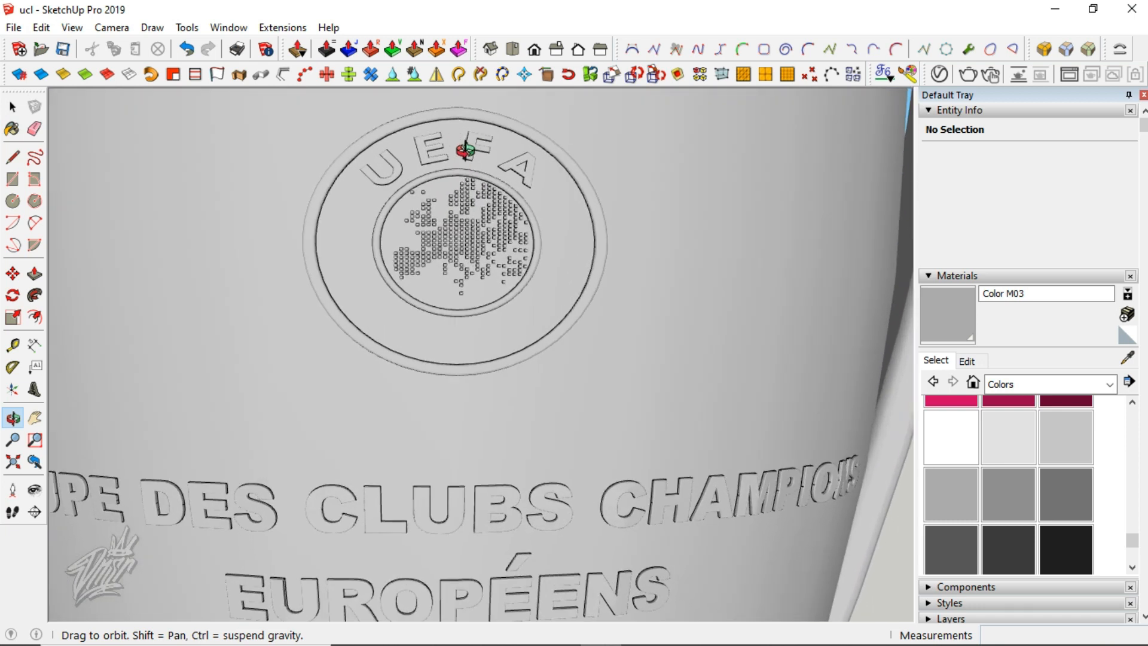
{"action": "scroll", "coordinate": [454, 381], "scroll_direction": "up", "scroll_amount": 3}
{"action": "left_click_drag", "start_coordinate": [436, 379], "coordinate": [428, 210]}
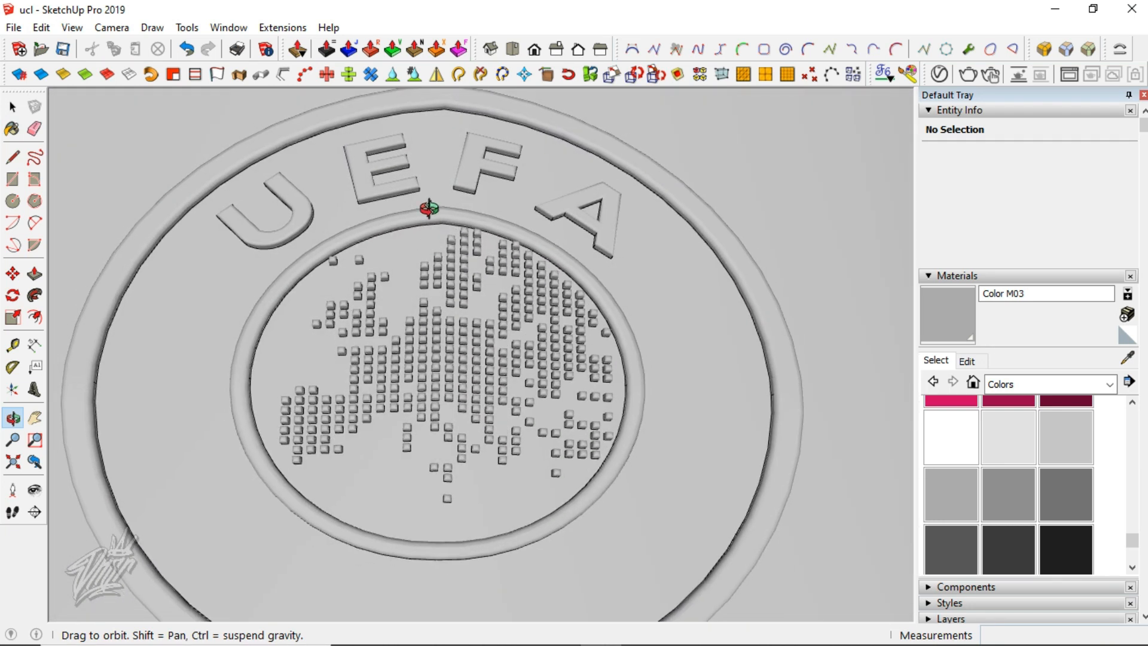
{"action": "scroll", "coordinate": [429, 199], "scroll_direction": "down", "scroll_amount": 6}
{"action": "left_click_drag", "start_coordinate": [442, 286], "coordinate": [492, 230]}
{"action": "scroll", "coordinate": [492, 231], "scroll_direction": "down", "scroll_amount": 5}
{"action": "scroll", "coordinate": [472, 318], "scroll_direction": "down", "scroll_amount": 2}
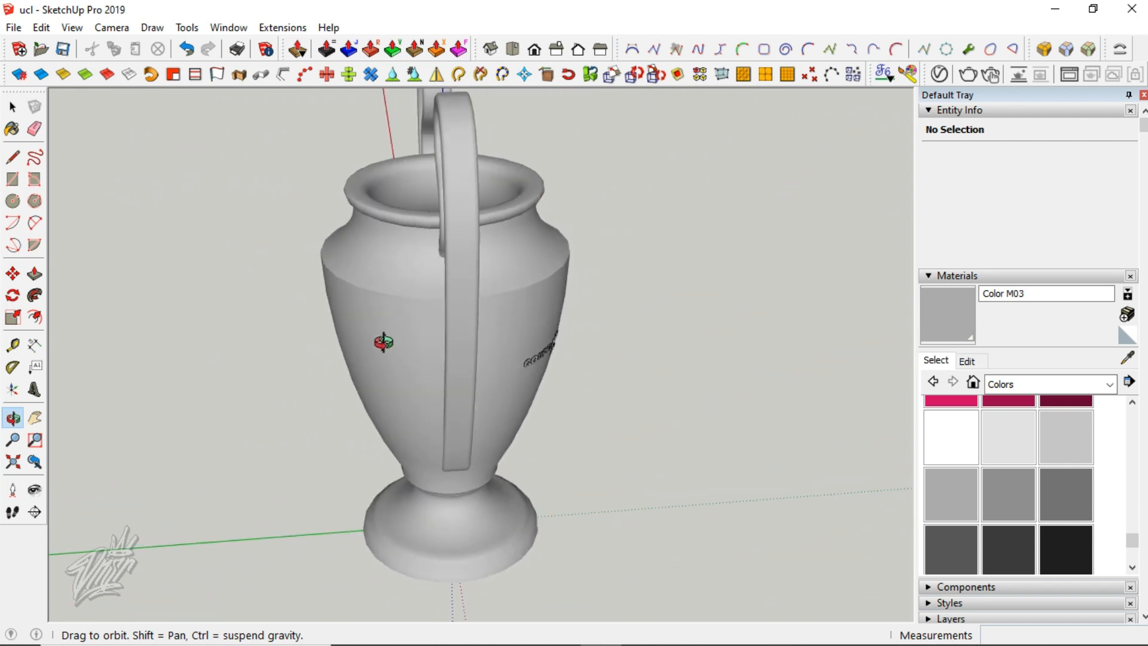
Inspect the finished trophy from the back, the sides and the front, from the base to the handles
{"action": "left_click_drag", "start_coordinate": [428, 343], "coordinate": [805, 326]}
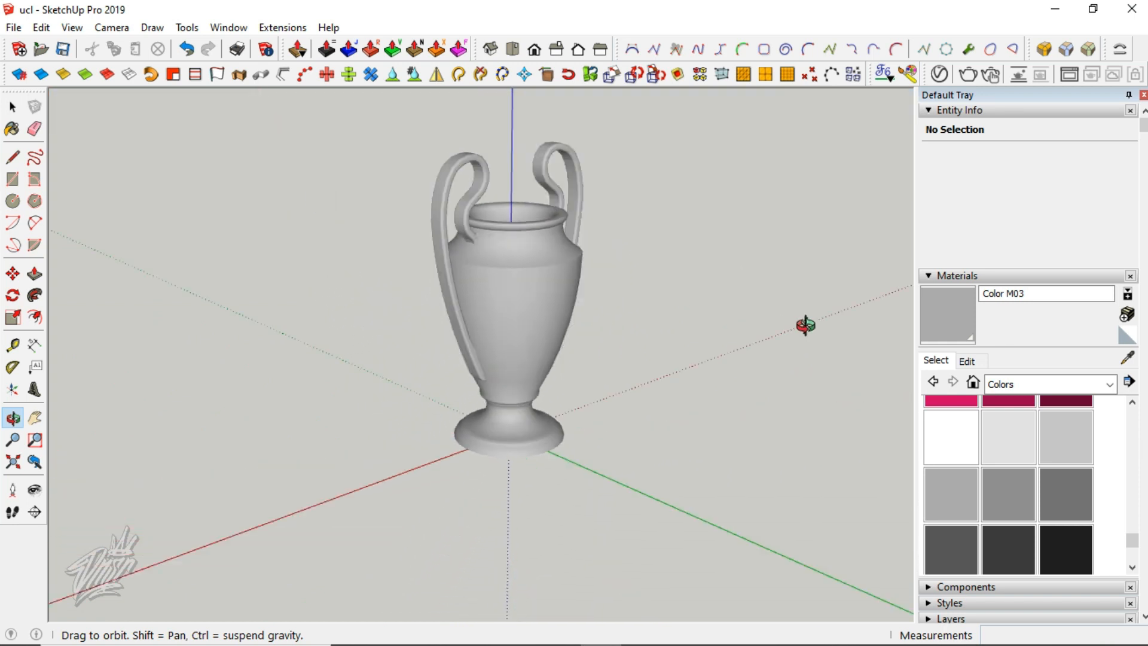
{"action": "left_click_drag", "start_coordinate": [588, 315], "coordinate": [460, 293]}
{"action": "left_click_drag", "start_coordinate": [725, 289], "coordinate": [607, 279]}
{"action": "scroll", "coordinate": [407, 320], "scroll_direction": "up", "scroll_amount": 5}
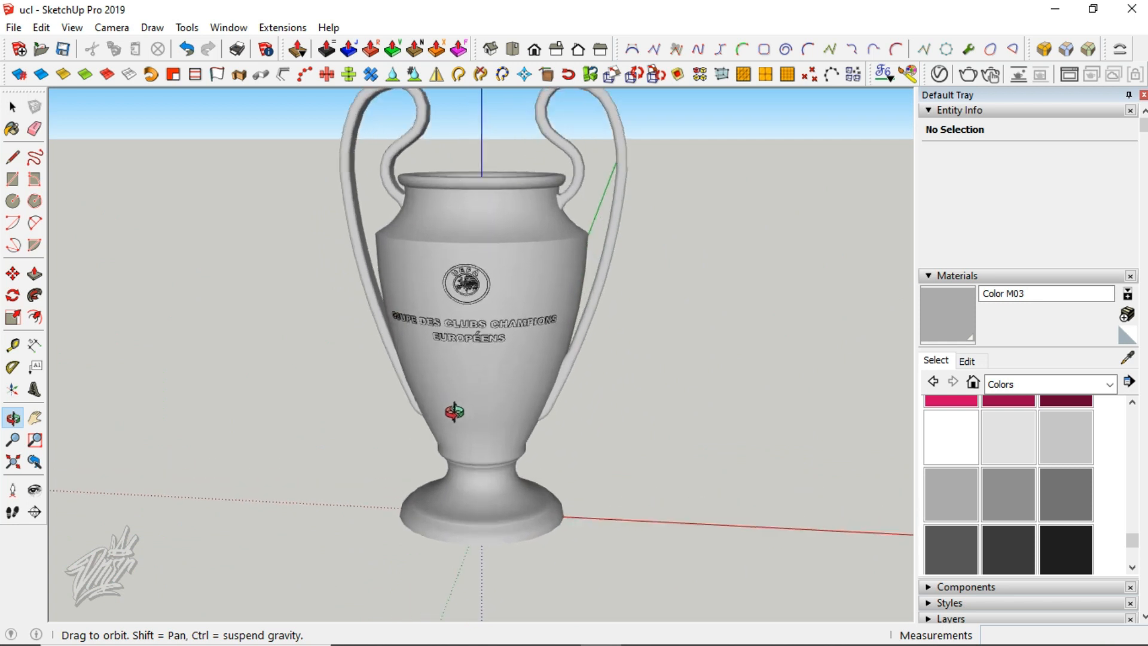
{"action": "left_click_drag", "start_coordinate": [471, 382], "coordinate": [500, 238]}
{"action": "scroll", "coordinate": [500, 238], "scroll_direction": "down", "scroll_amount": 6}
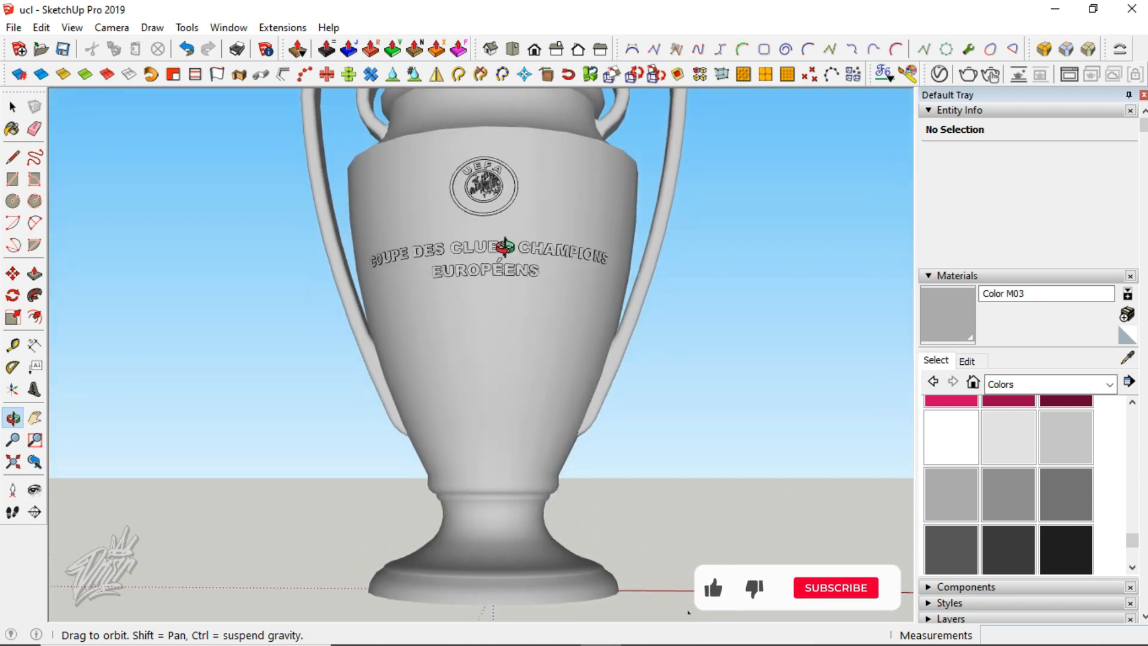
{"action": "left_click_drag", "start_coordinate": [494, 313], "coordinate": [513, 371]}
{"action": "scroll", "coordinate": [513, 371], "scroll_direction": "down", "scroll_amount": 3}
{"action": "left_click_drag", "start_coordinate": [503, 267], "coordinate": [507, 307]}
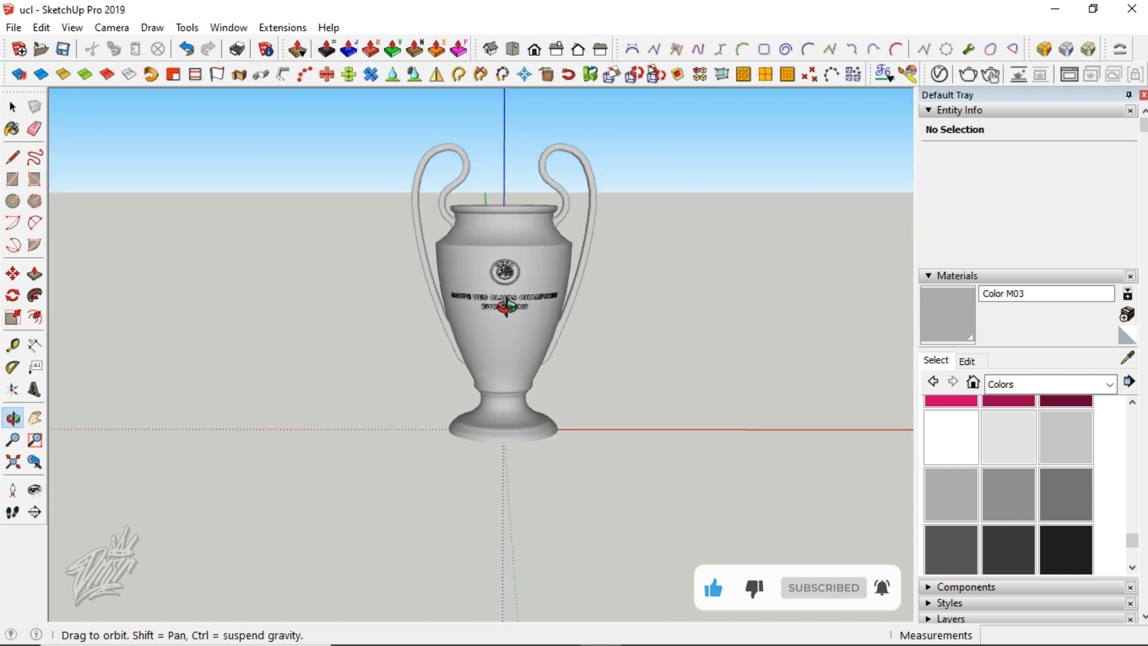
{"action": "scroll", "coordinate": [577, 275], "scroll_direction": "up", "scroll_amount": 2}
Collapse the Materials and Entity Info sections of the tray
{"action": "key", "text": "space"}
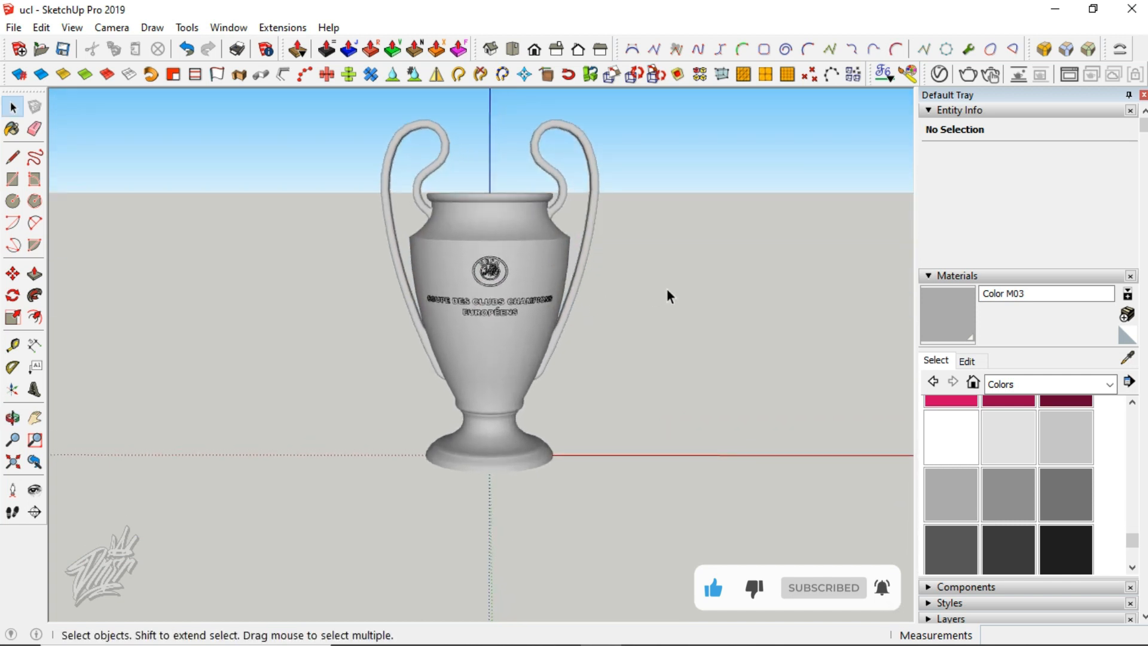
{"action": "left_click", "coordinate": [945, 276]}
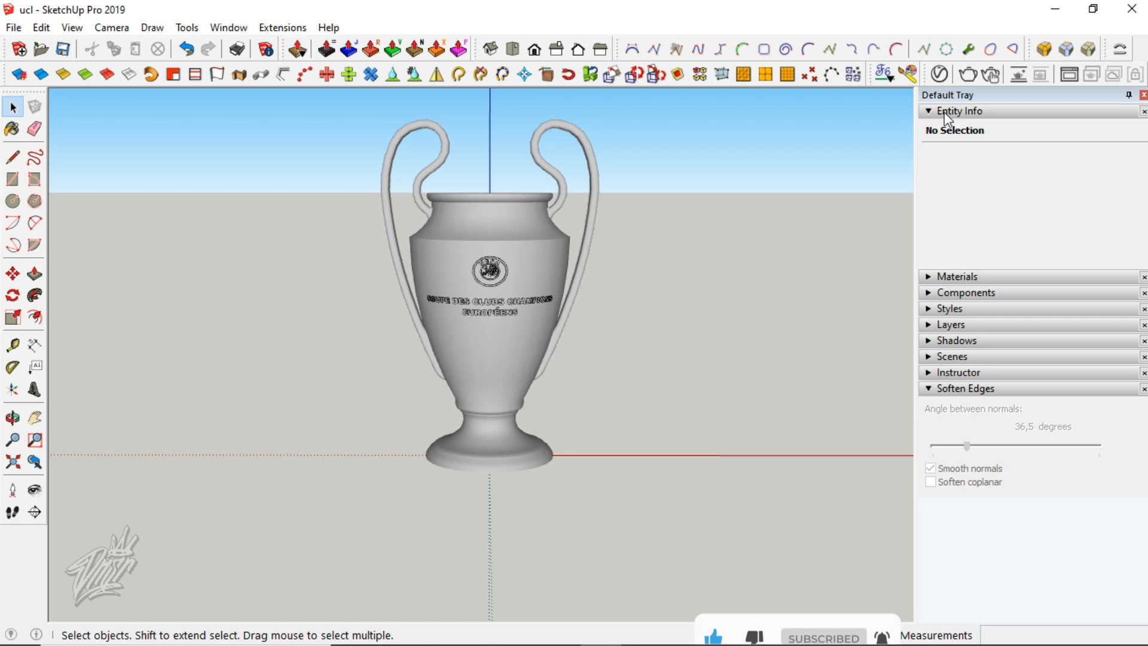
{"action": "left_click", "coordinate": [944, 112]}
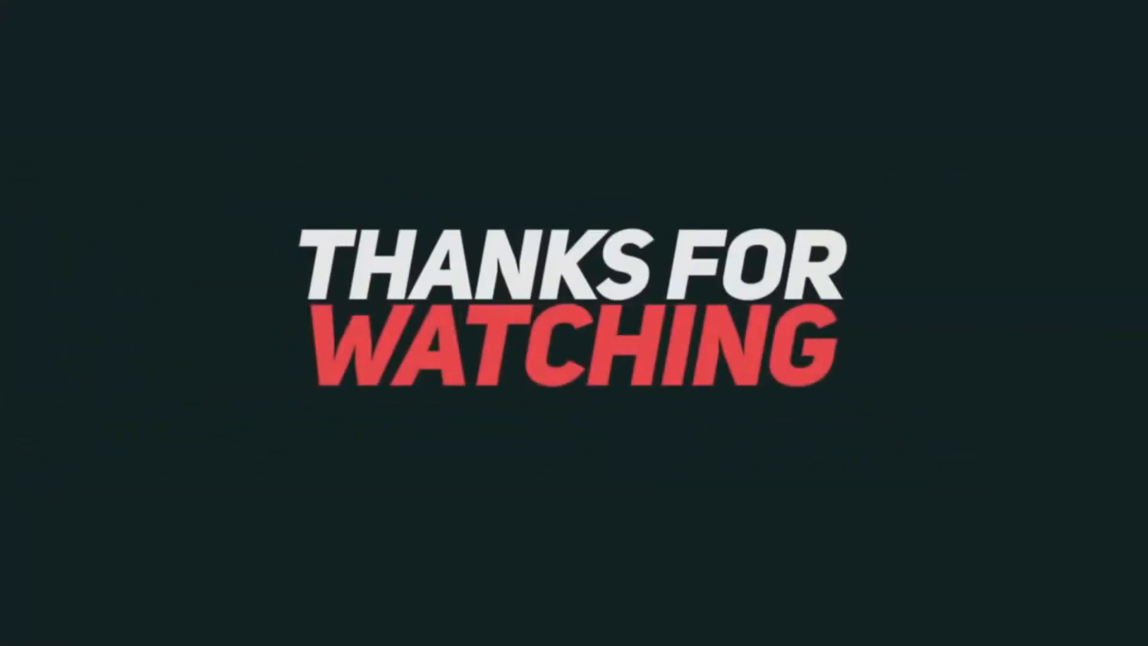